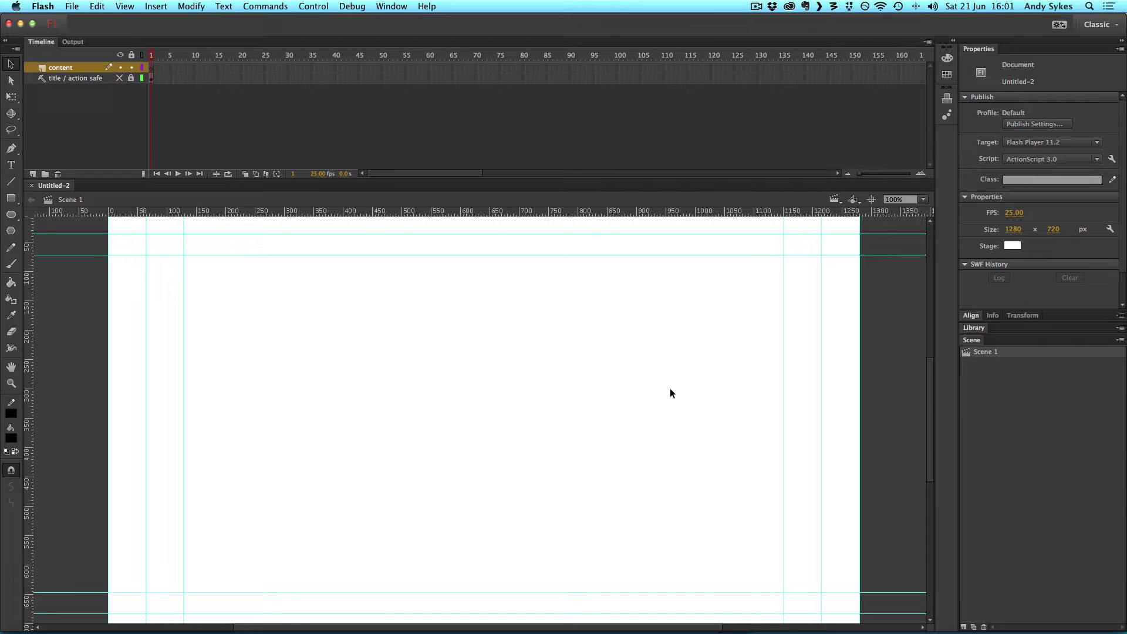
Step: Draw a horizontal line about 667 px long with a stroke size of about 62.45 and the lens-shaped width profile tapering at both ends
click(11, 181)
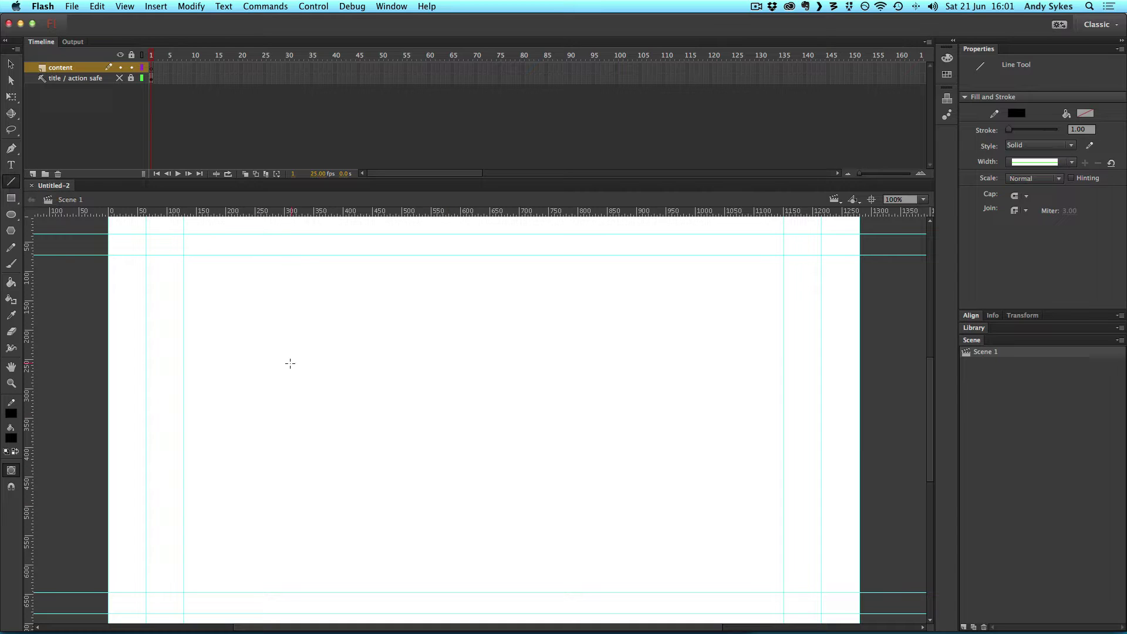
mouse_move(284, 382)
mouse_down()
mouse_move(667, 378)
mouse_move(692, 390)
mouse_move(675, 386)
mouse_up()
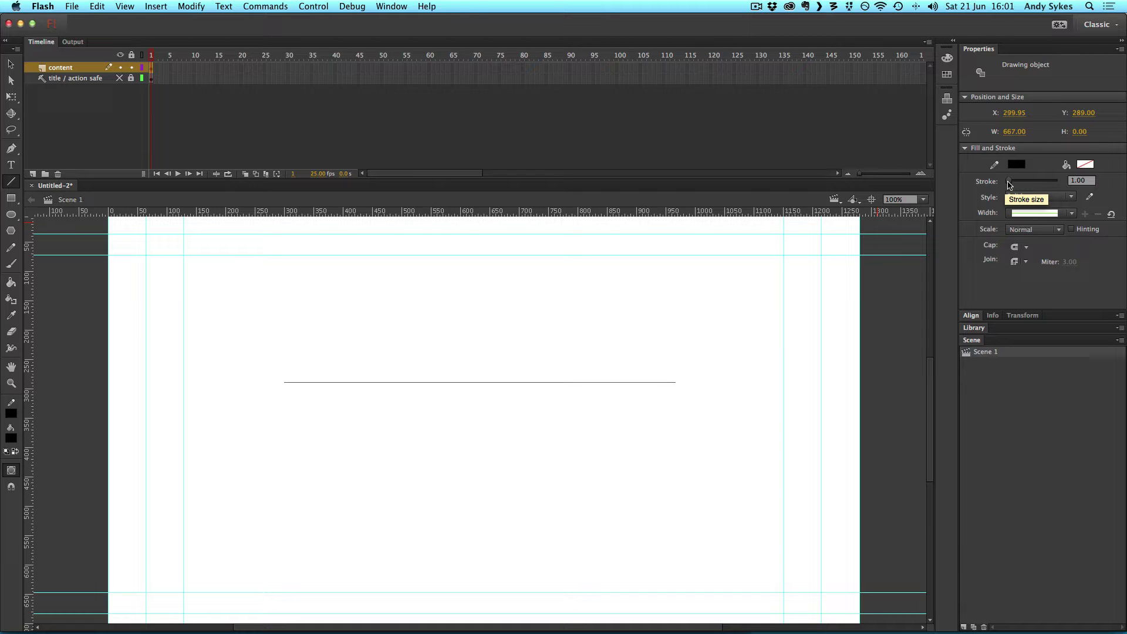
drag(1008, 184, 1022, 184)
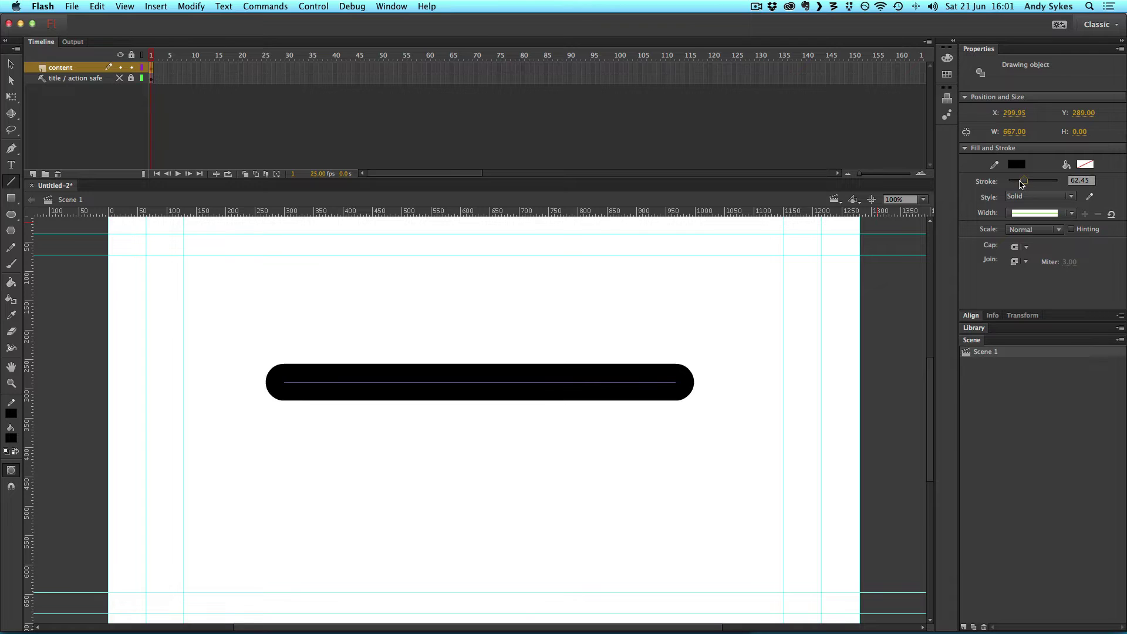
click(1072, 215)
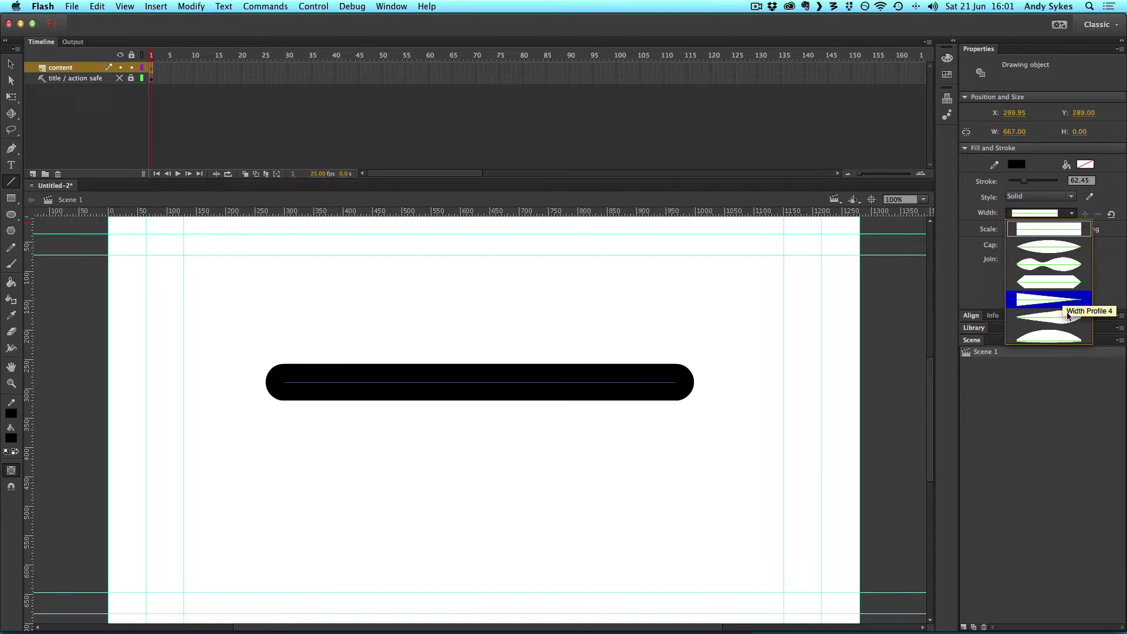
click(1078, 253)
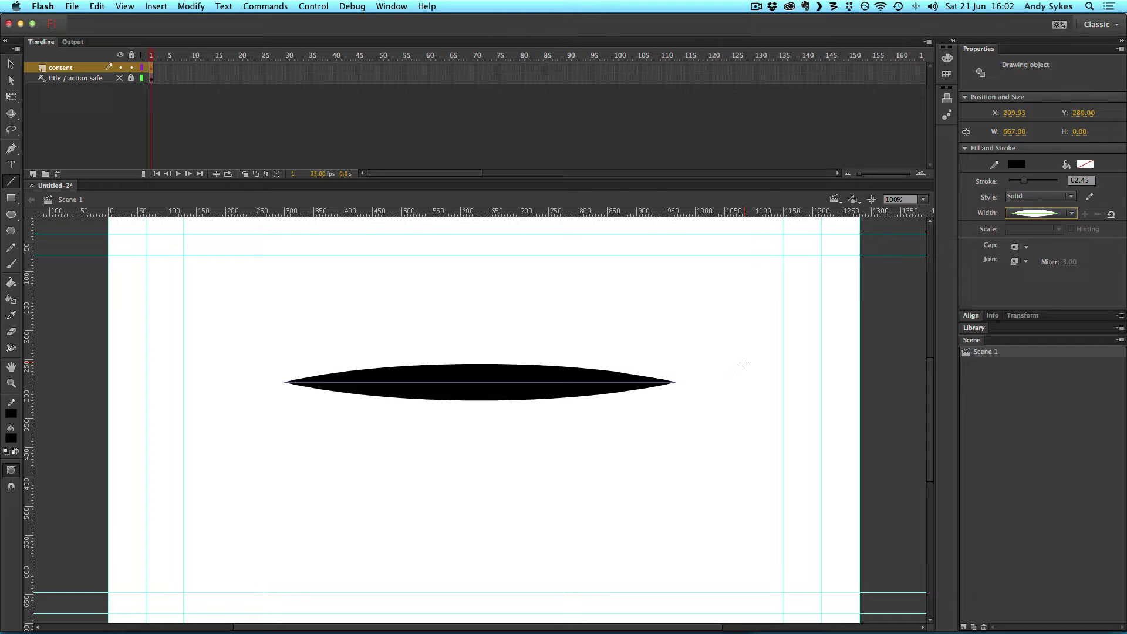
Step: Bend the tapered stroke into a downward curve and reshape it into an upward arc with a corner point in its left half
key(v)
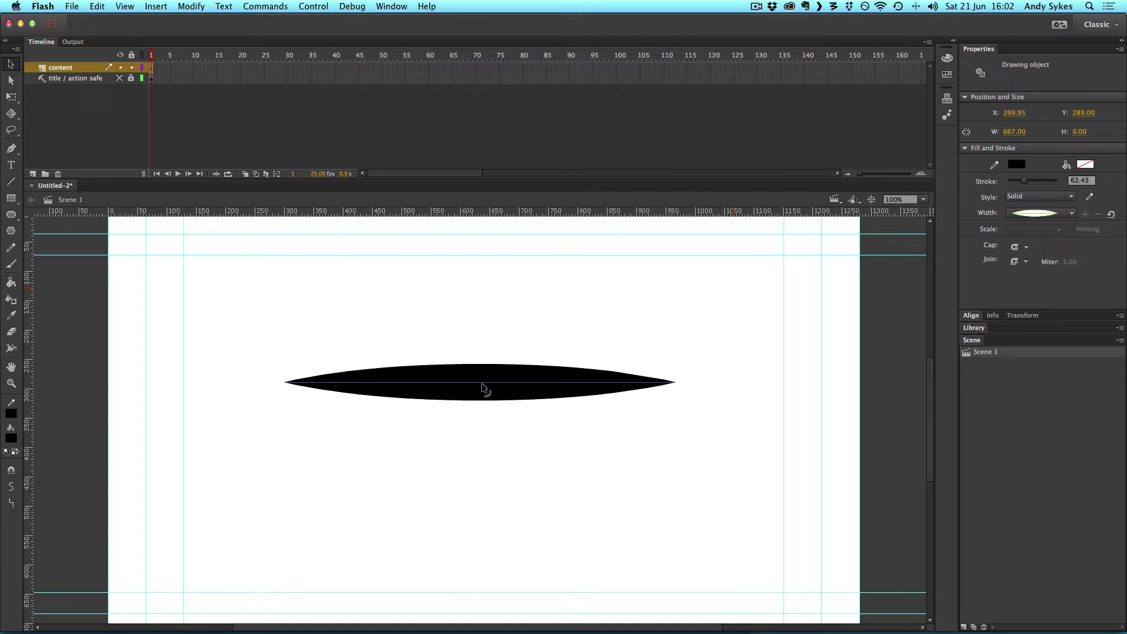
drag(481, 383, 411, 513)
key(ctrl+z)
click(644, 515)
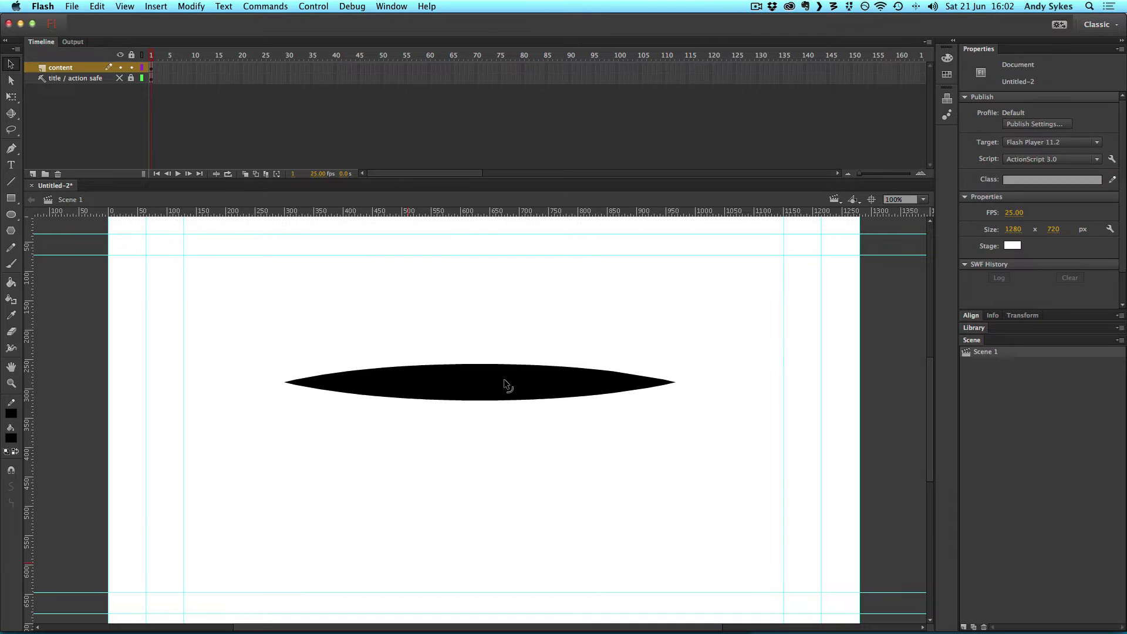
mouse_move(504, 383)
mouse_down()
mouse_move(357, 490)
mouse_move(290, 495)
mouse_move(320, 505)
mouse_up()
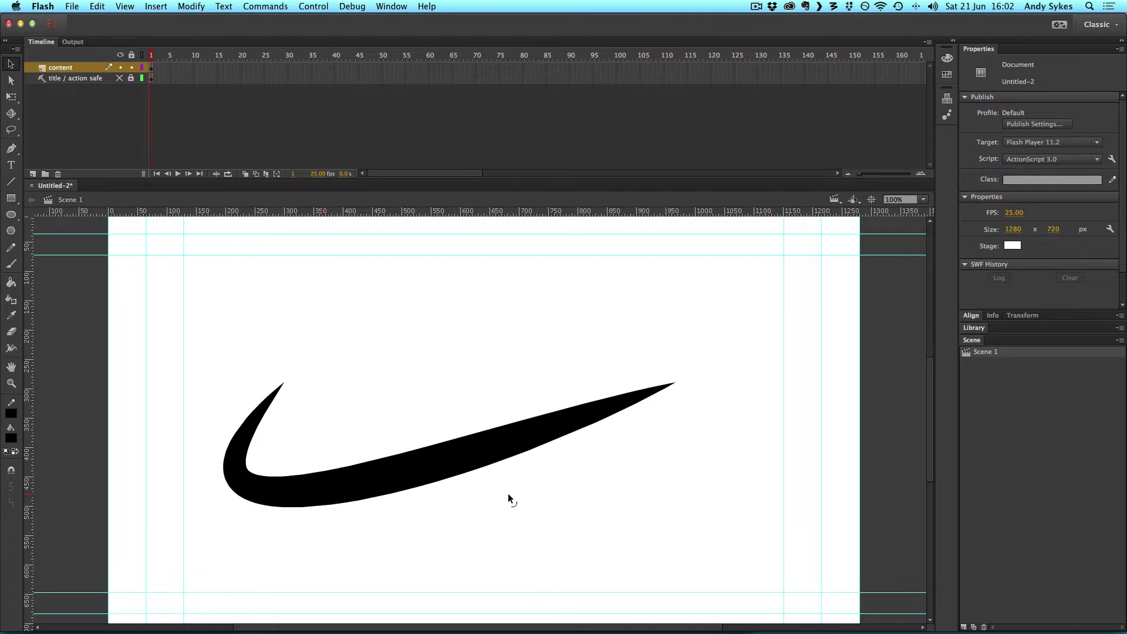
mouse_move(508, 497)
mouse_down()
mouse_move(637, 486)
mouse_move(425, 492)
mouse_move(466, 314)
mouse_move(622, 294)
mouse_move(577, 283)
mouse_move(620, 291)
mouse_up()
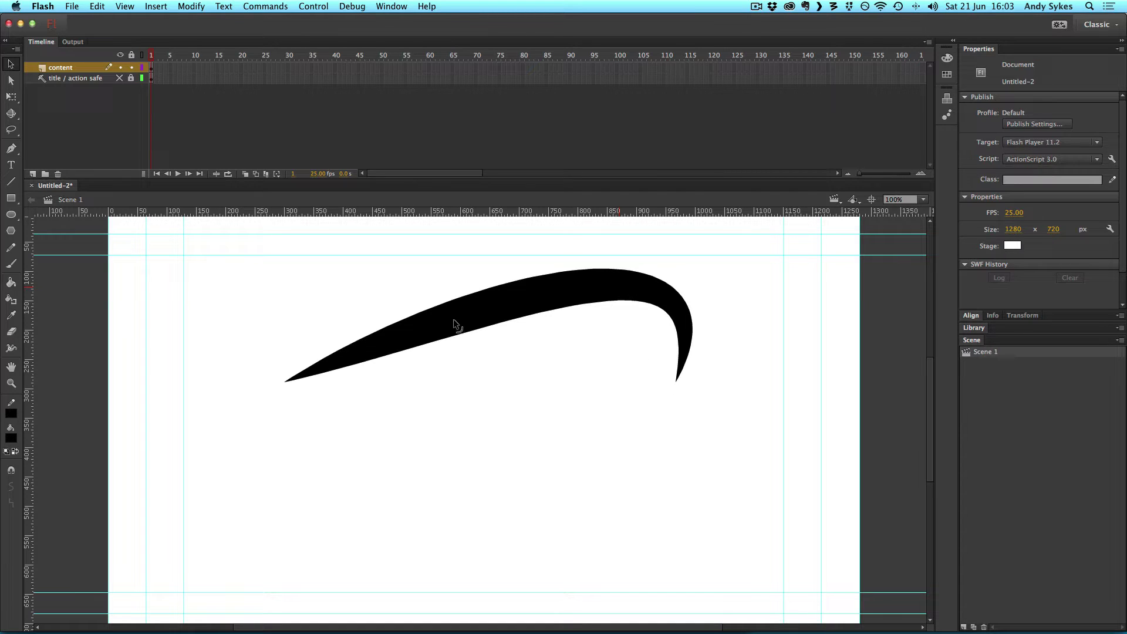
drag(449, 319, 393, 359)
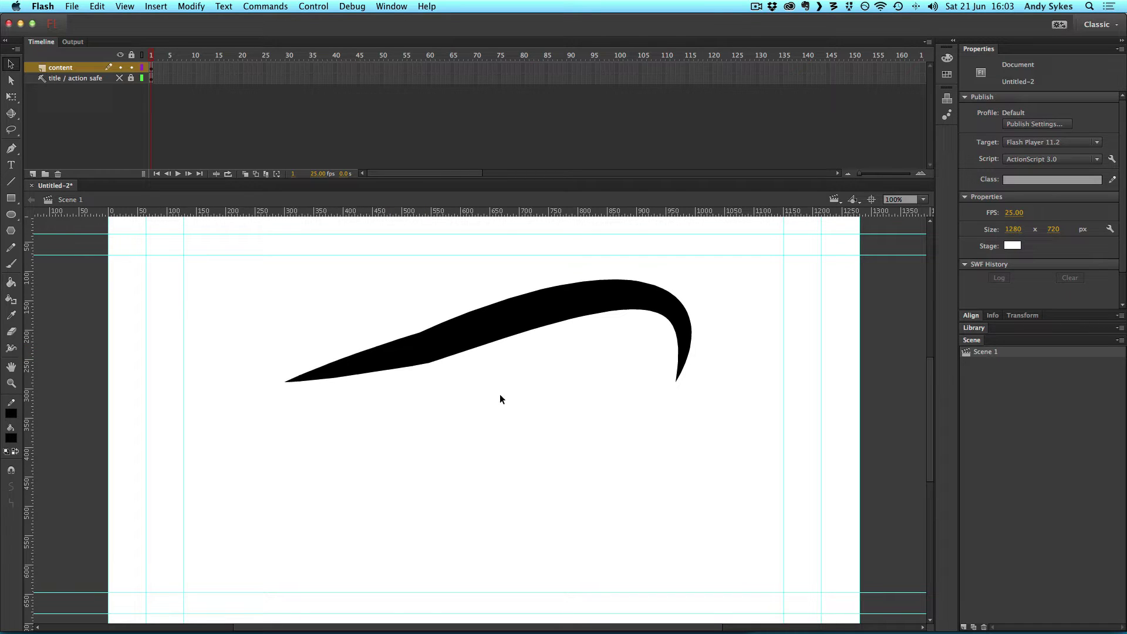
Step: Replace the curved stroke with a new horizontal line about 691 px long and give it the uniform width profile
click(512, 302)
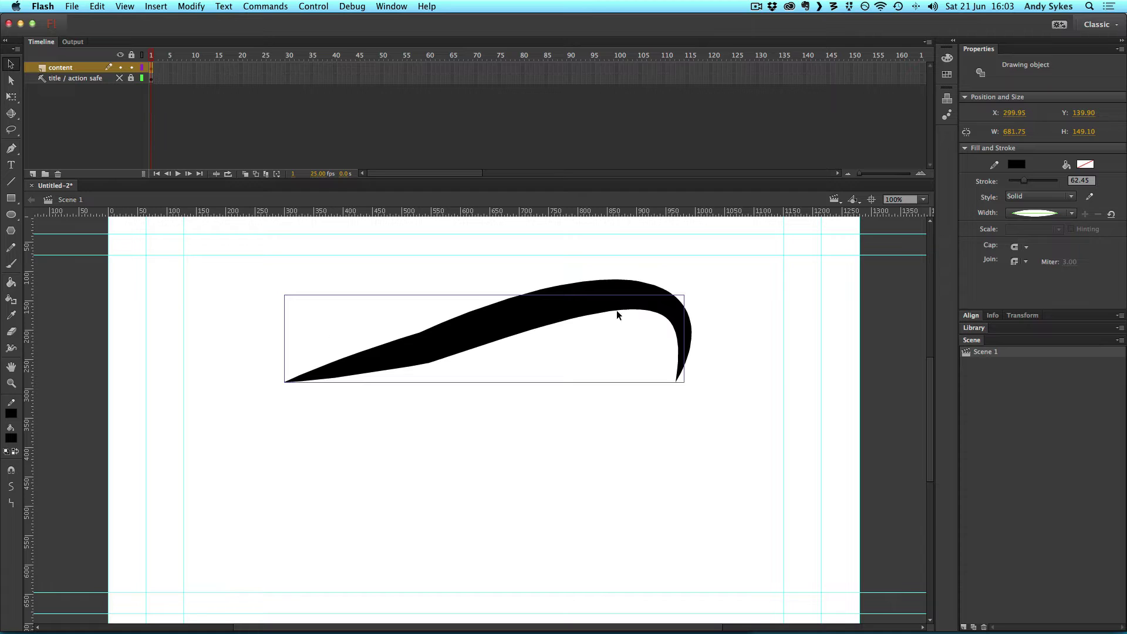
key(Delete)
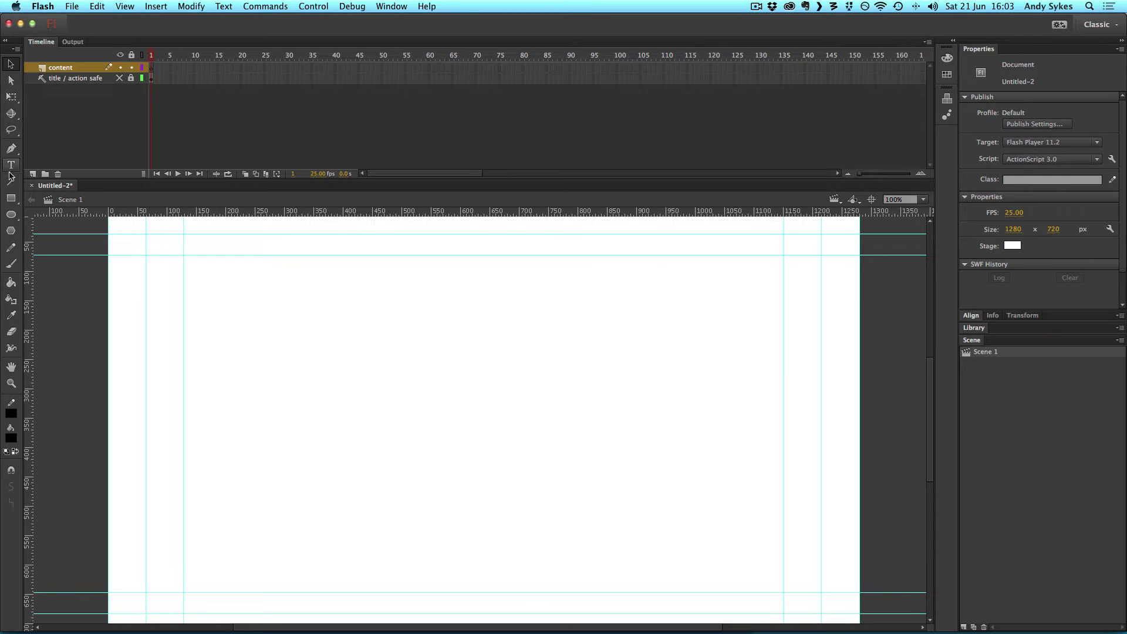
click(10, 179)
drag(308, 387, 714, 386)
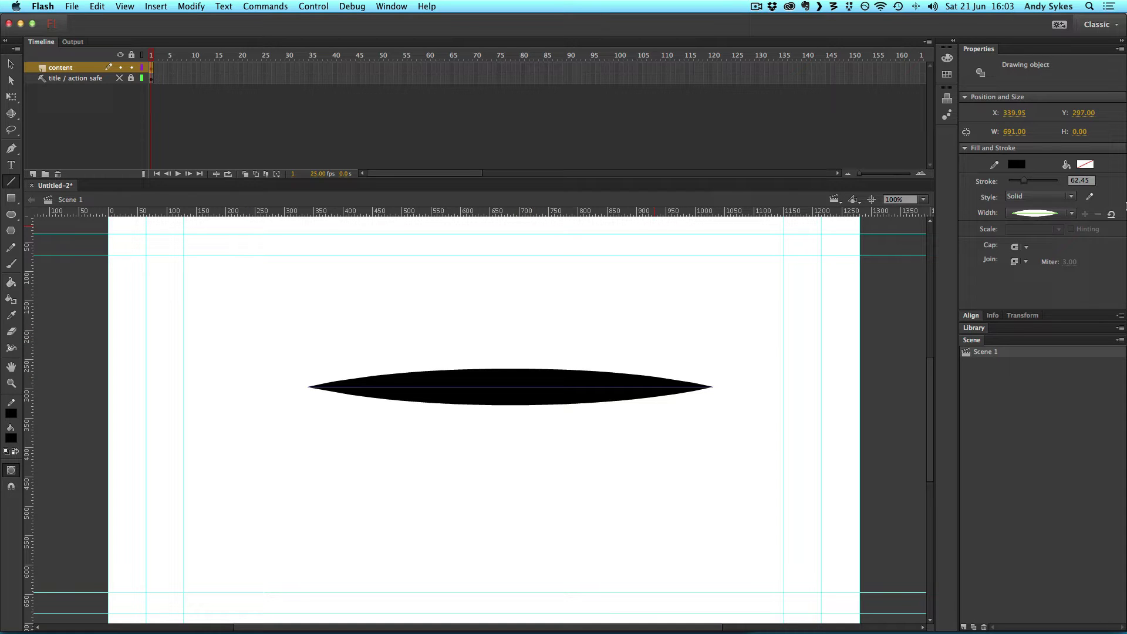
click(1041, 213)
click(1038, 228)
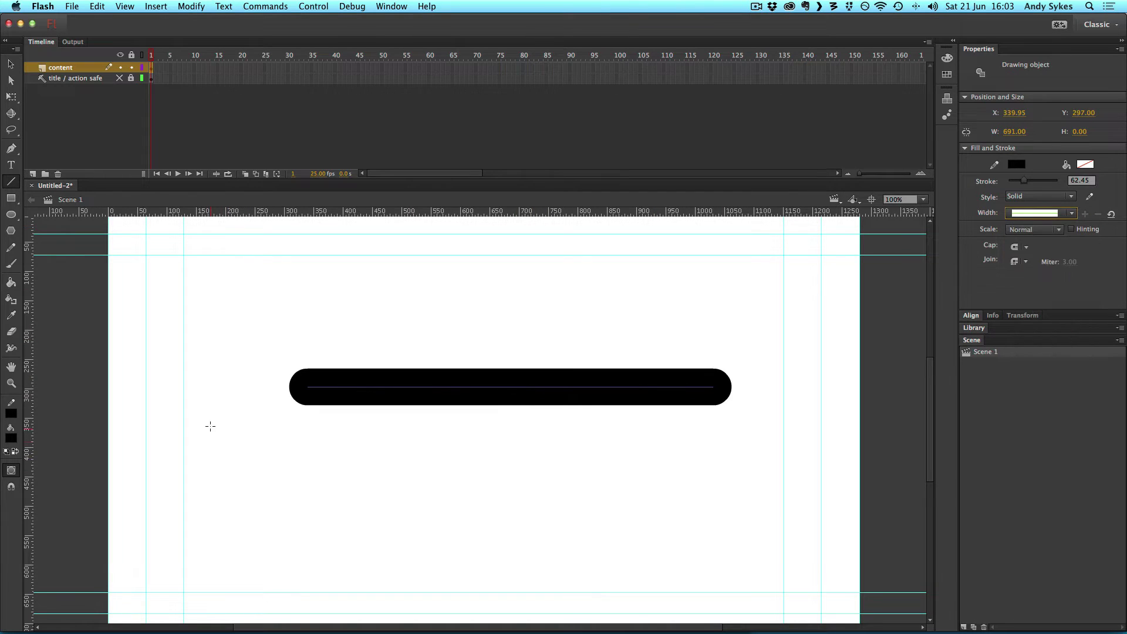
Step: Reshape the line with the Width tool: widen its middle, add a narrow width point left of centre and taper the left end to a point
click(16, 350)
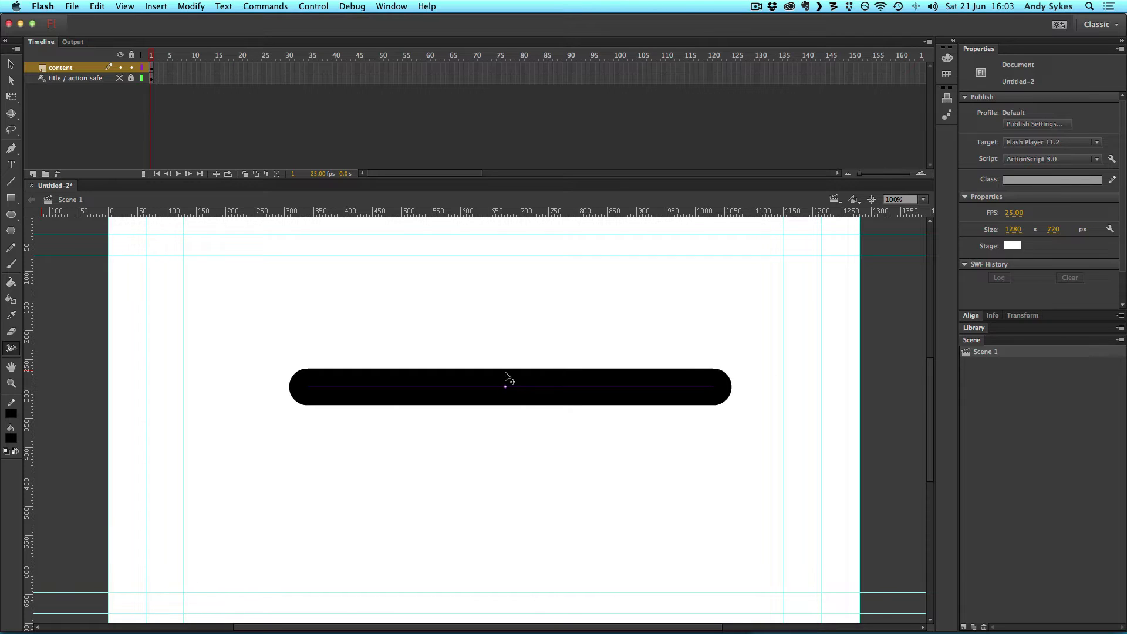
drag(507, 387, 505, 318)
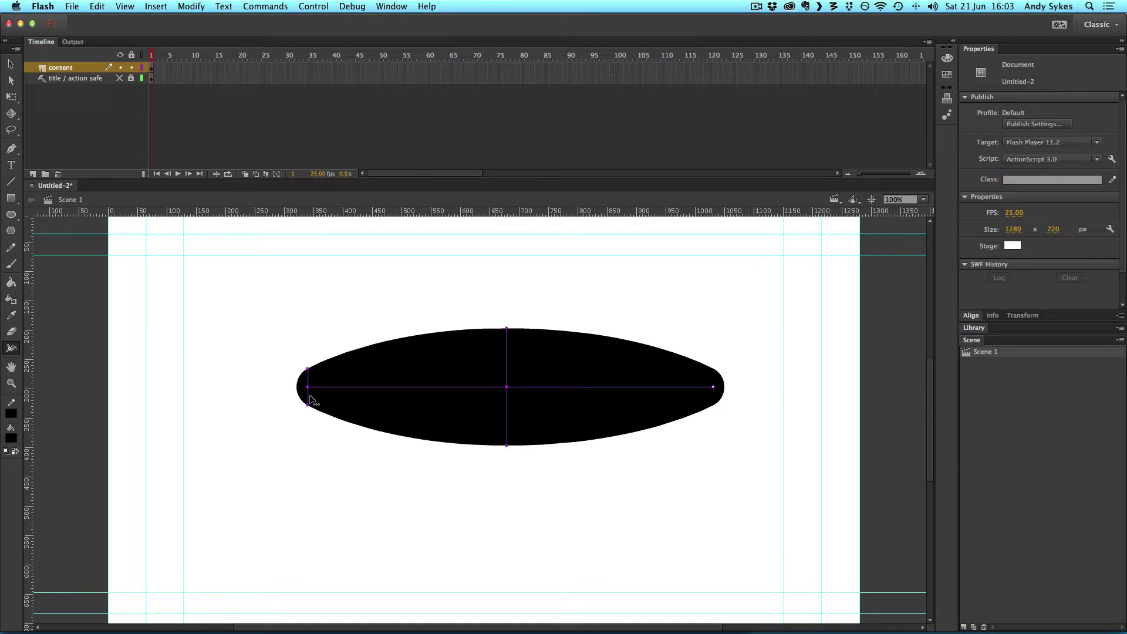
mouse_move(435, 389)
mouse_down()
mouse_move(442, 455)
mouse_move(448, 404)
mouse_up()
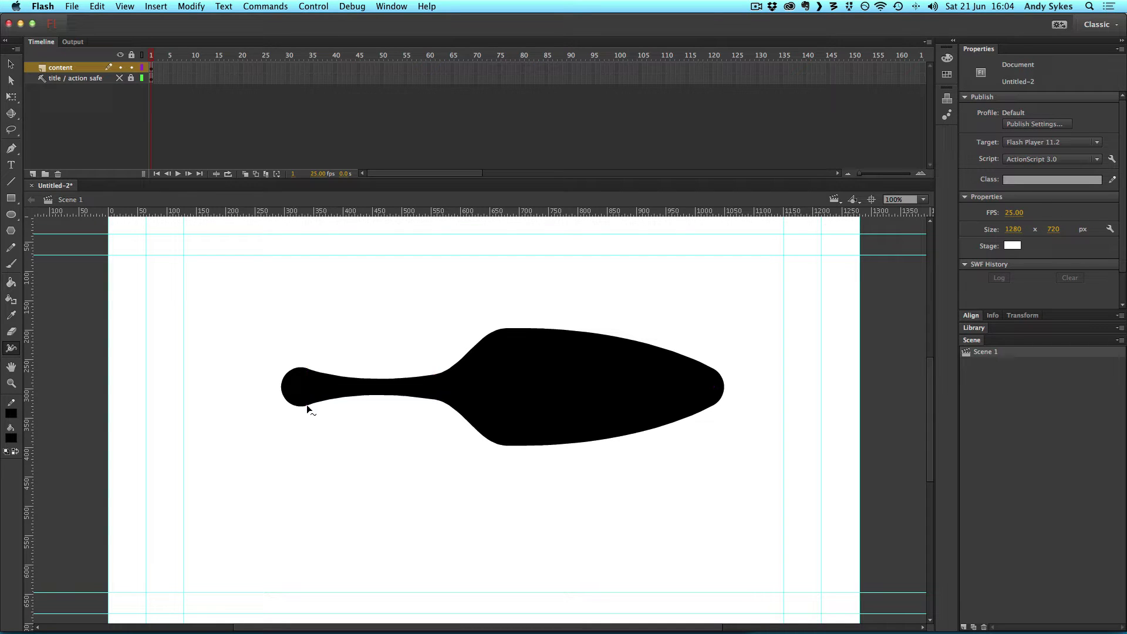
drag(308, 404, 308, 386)
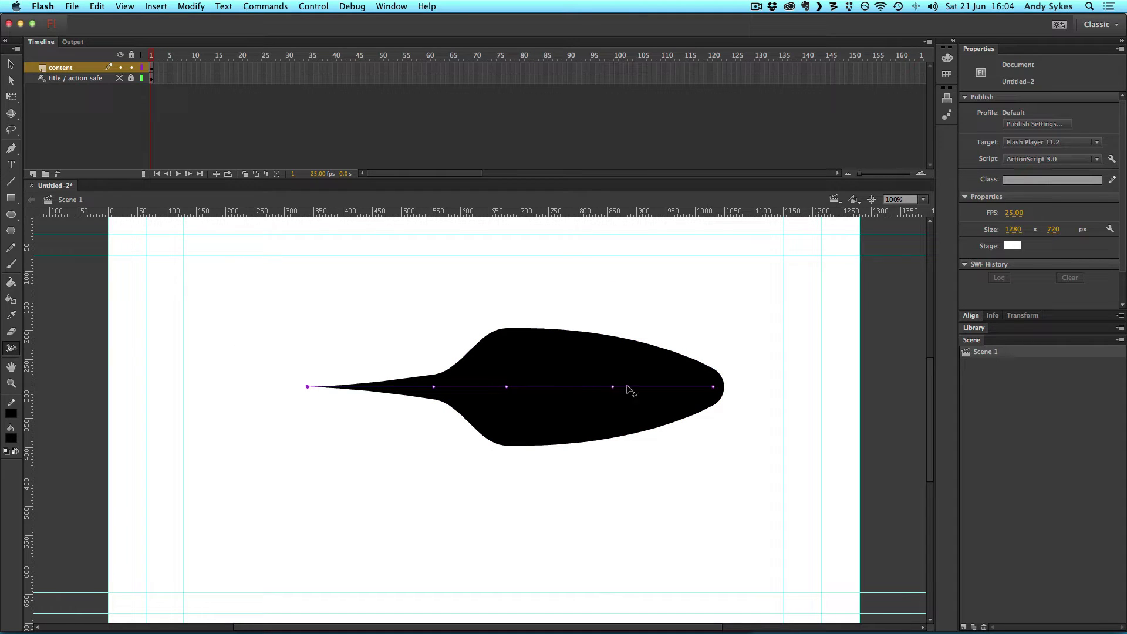
Step: Bend the variable-width stroke upward into an arch with the Selection tool
click(10, 63)
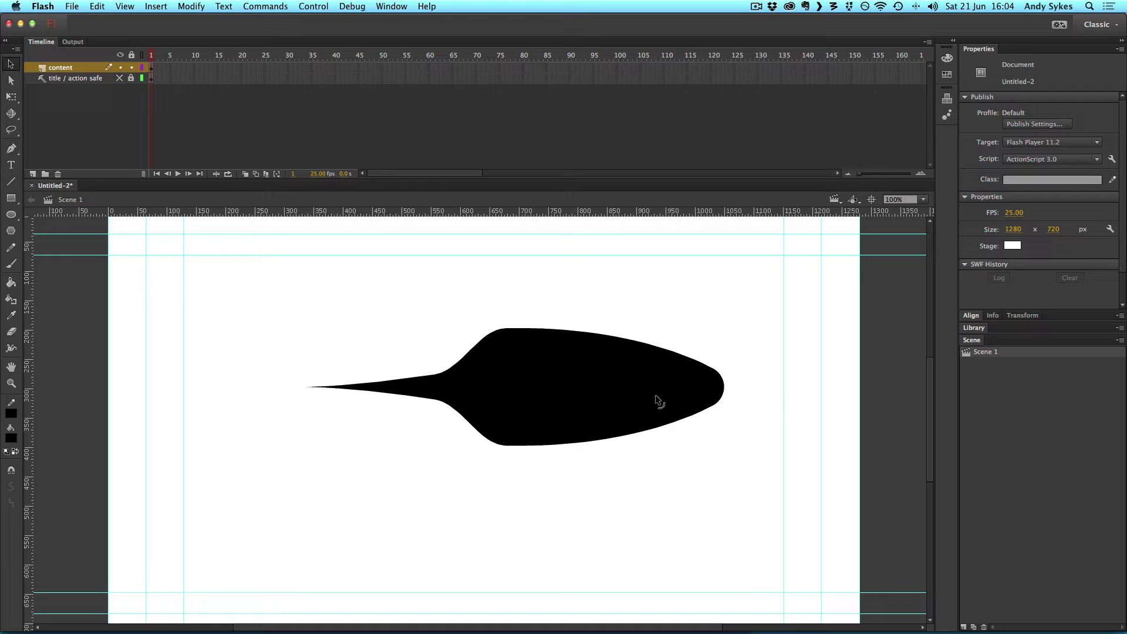
mouse_move(574, 399)
mouse_down()
mouse_move(597, 458)
mouse_move(596, 535)
mouse_move(577, 415)
mouse_up()
drag(575, 346, 576, 276)
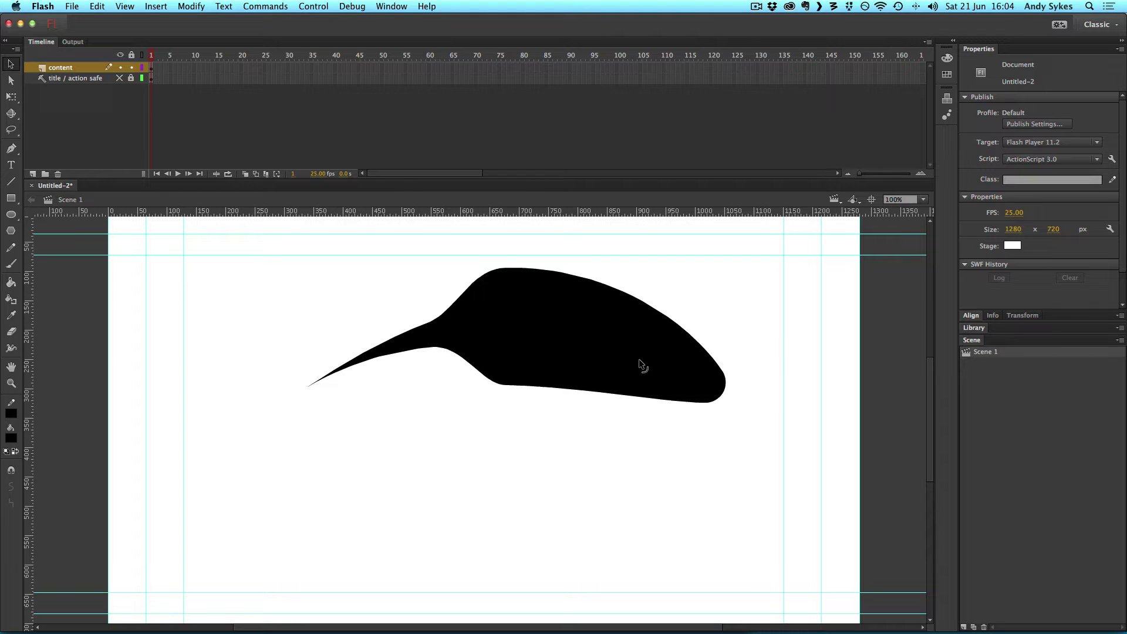
Step: Delete the arched stroke and draw a horizontal line about 518 px long with the lens-shaped width profile
drag(751, 464, 482, 317)
key(Delete)
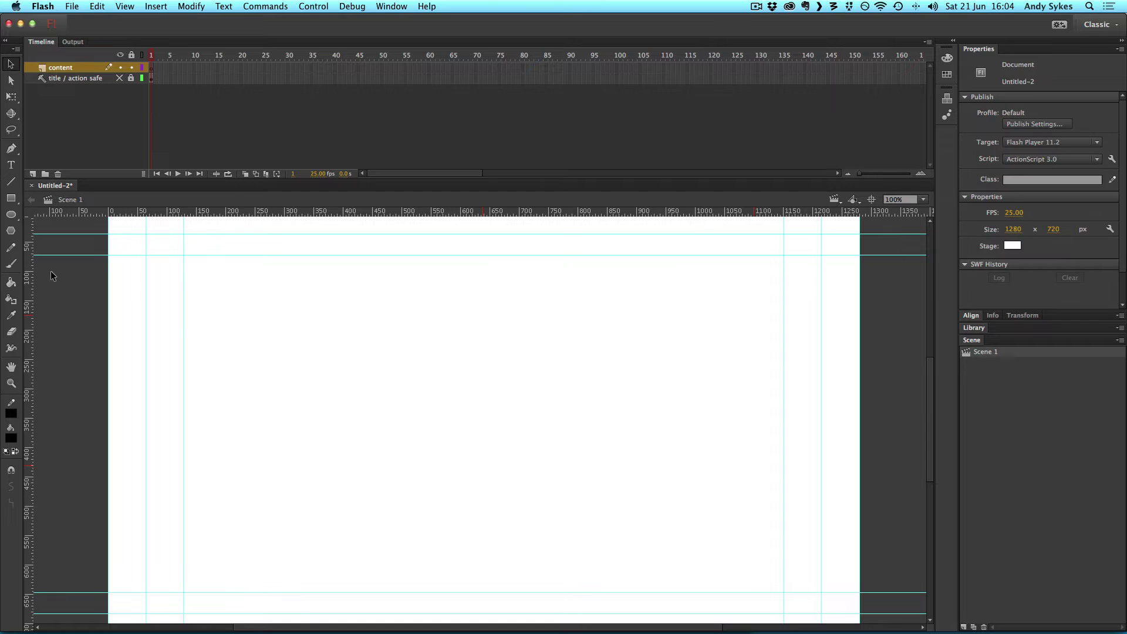
click(10, 181)
mouse_move(354, 429)
mouse_down()
mouse_move(712, 428)
mouse_move(658, 429)
mouse_up()
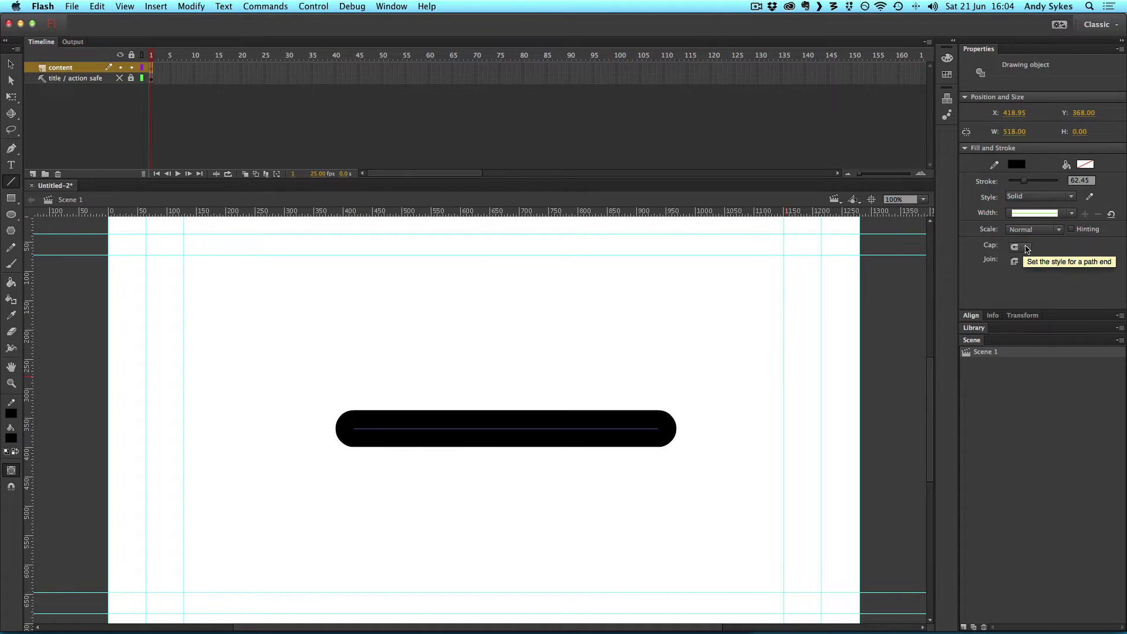
click(1035, 213)
click(1036, 244)
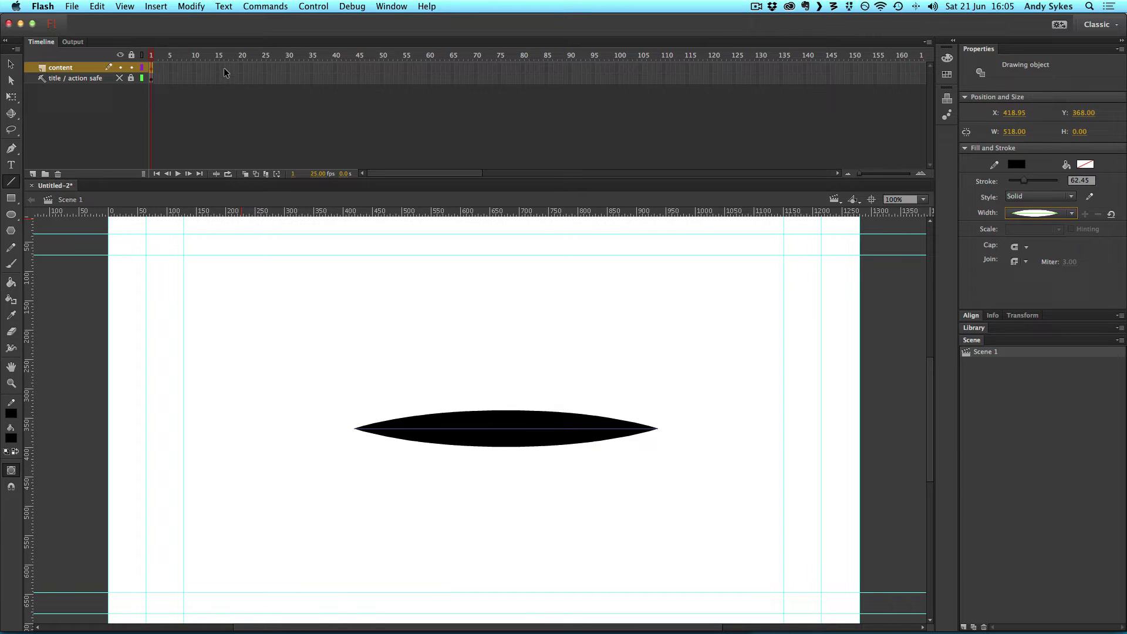
Step: Delete the title / action safe layer and insert a keyframe at frame 20 of the content layer
click(89, 79)
click(57, 174)
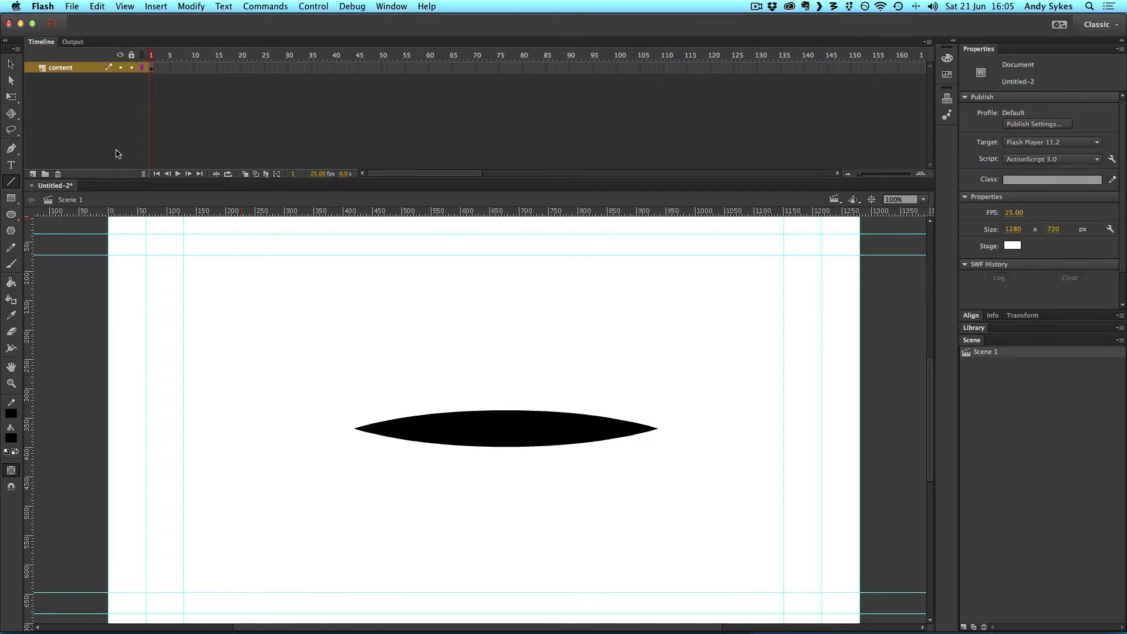
click(240, 68)
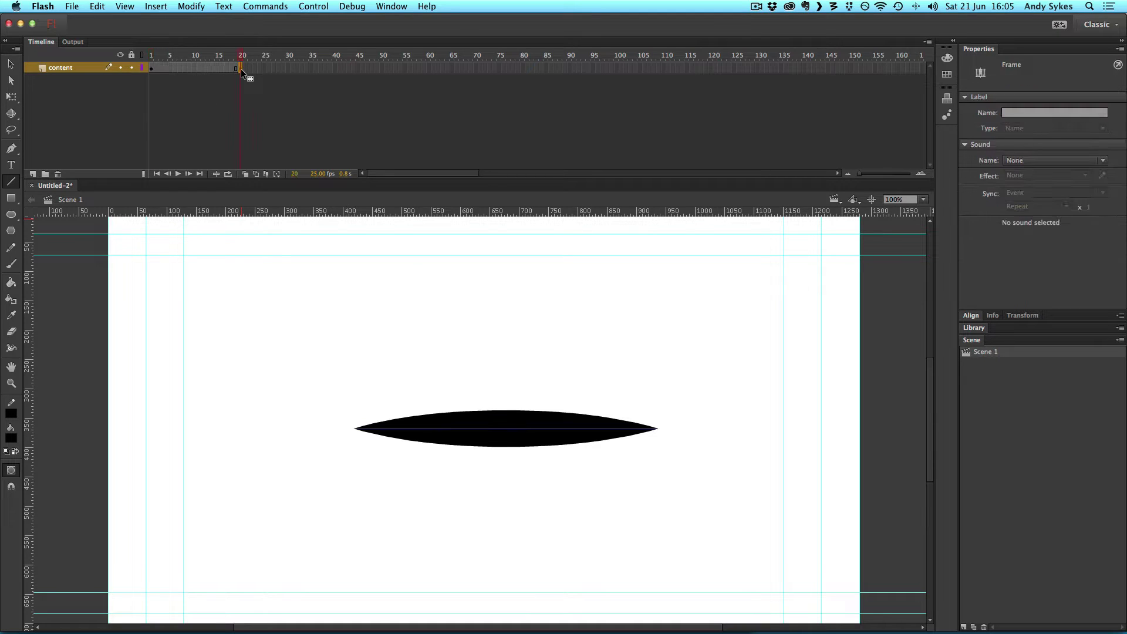
Step: Change the stroke at frame 20 to the double-bulge width profile with a narrow middle
click(11, 64)
click(590, 393)
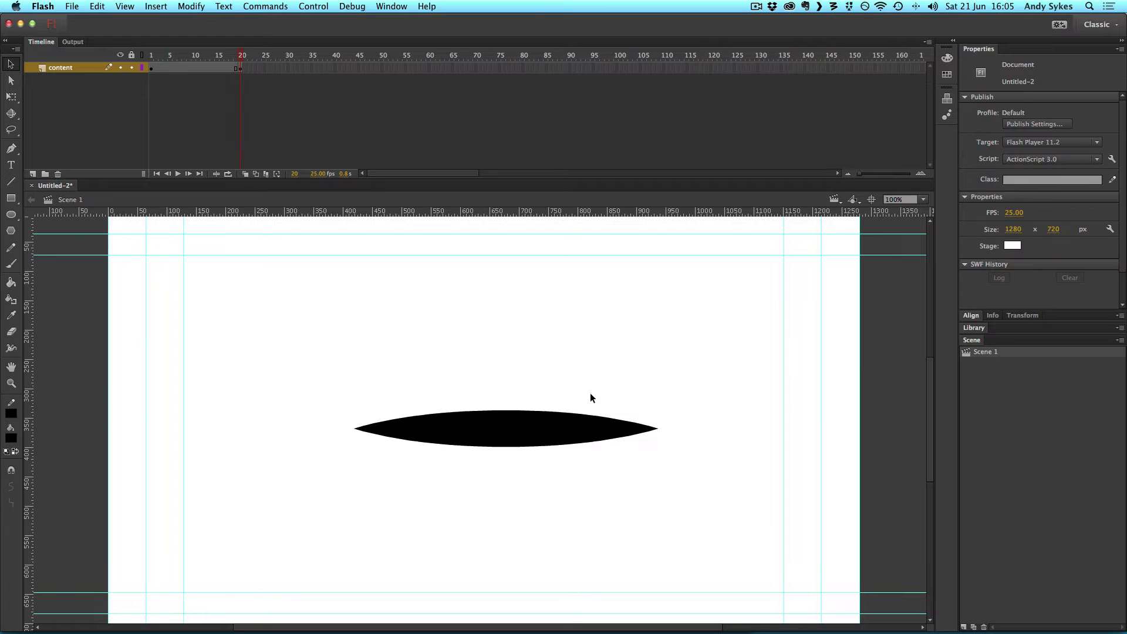
click(577, 428)
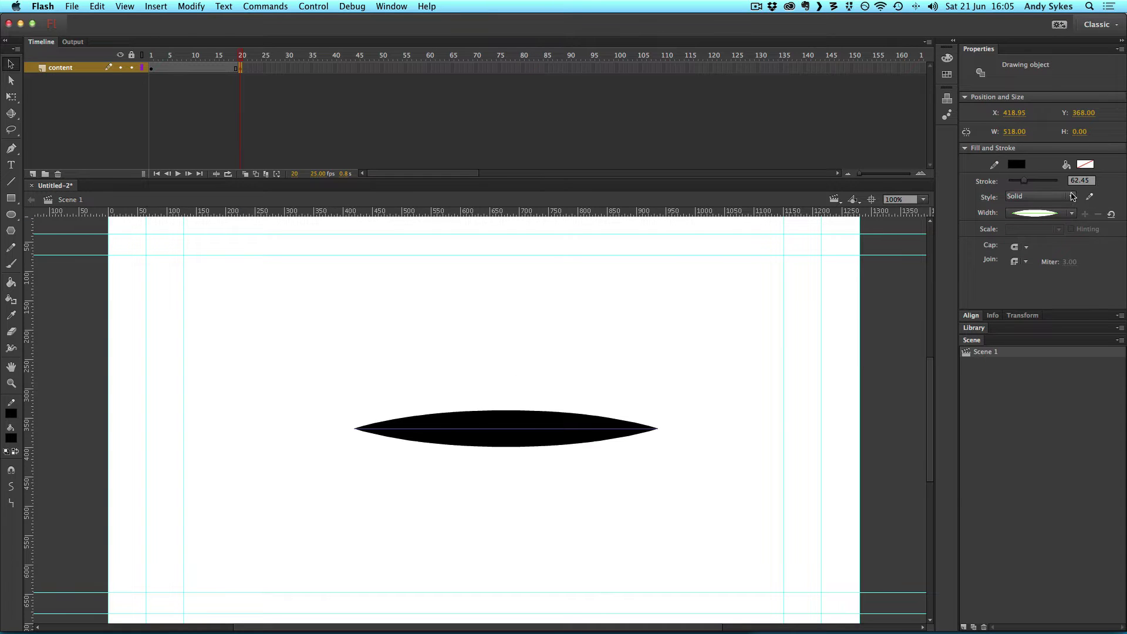
click(1072, 213)
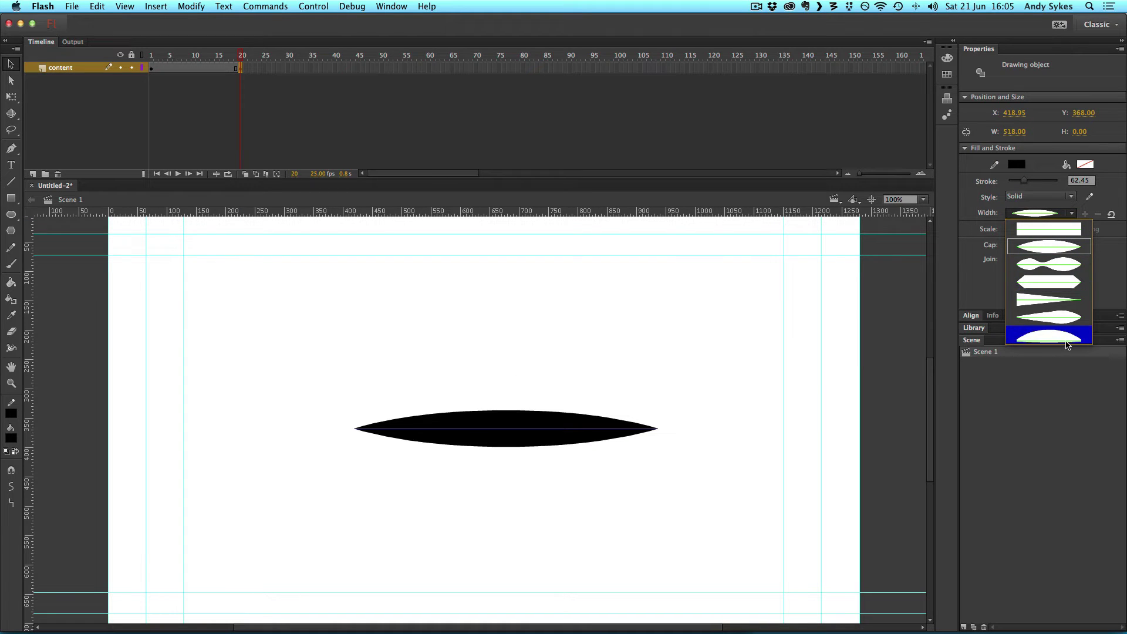
click(1071, 271)
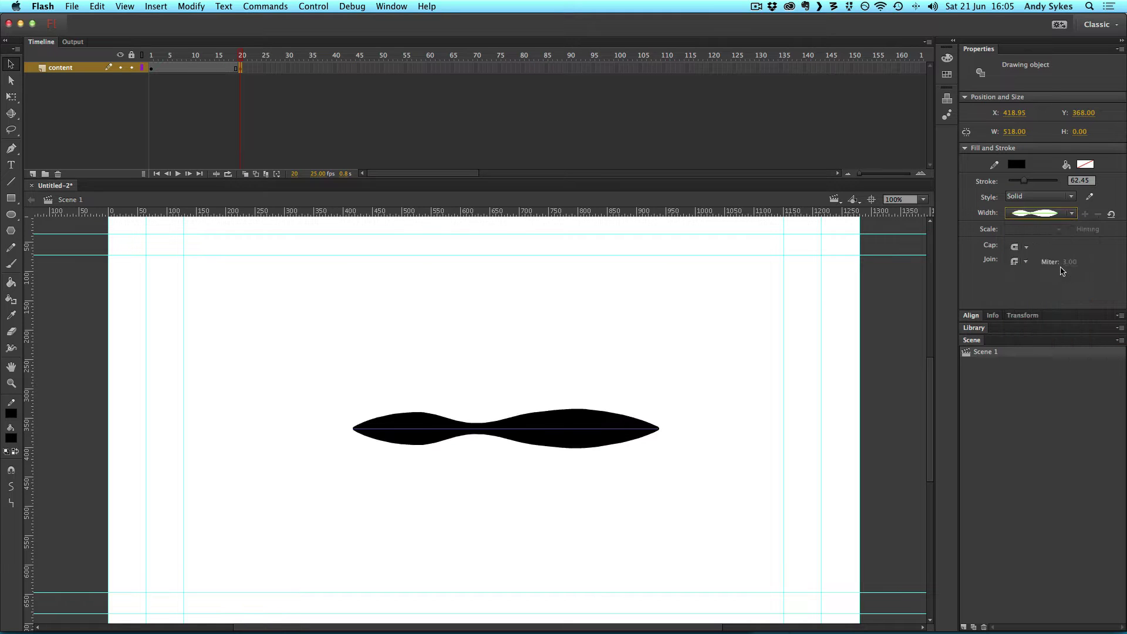
Step: Create a shape tween between the keyframes at frames 1 and 20 and scrub the timeline to preview it
click(151, 69)
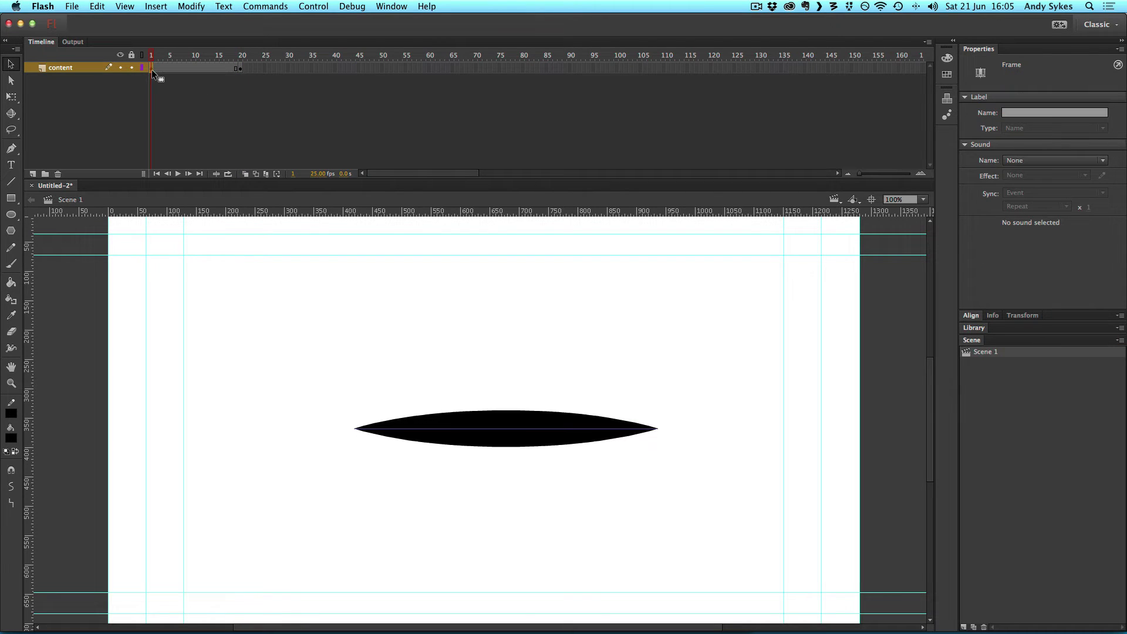
click(241, 69)
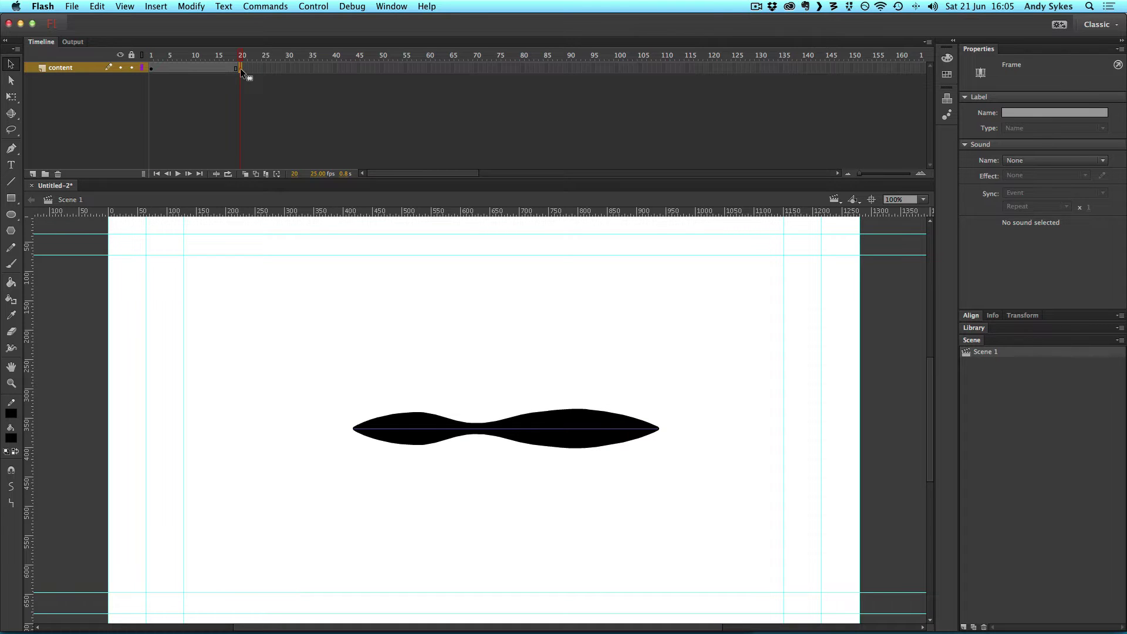
right_click(186, 69)
click(201, 92)
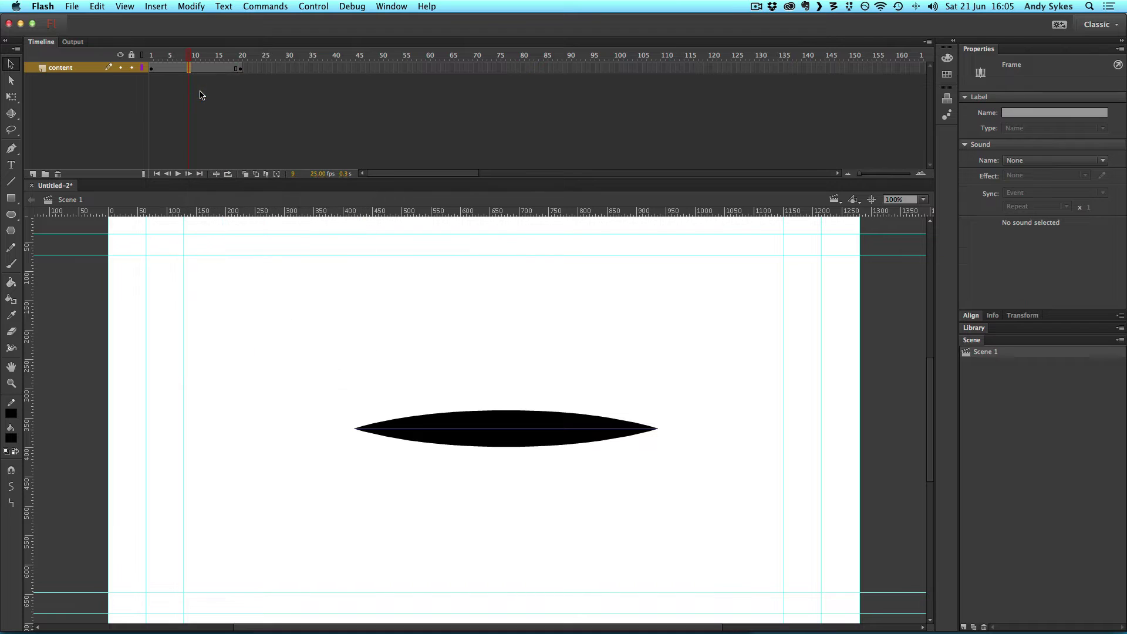
click(151, 56)
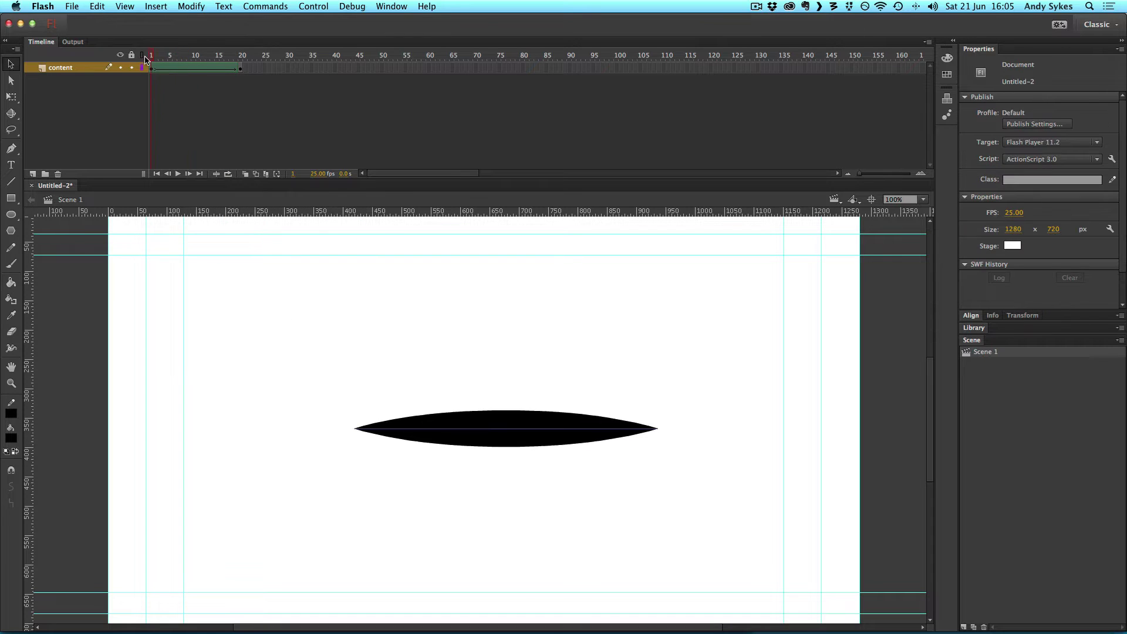
mouse_move(152, 69)
mouse_down()
mouse_move(264, 71)
mouse_move(151, 82)
mouse_move(247, 83)
mouse_move(209, 88)
mouse_move(108, 88)
mouse_move(247, 90)
mouse_up()
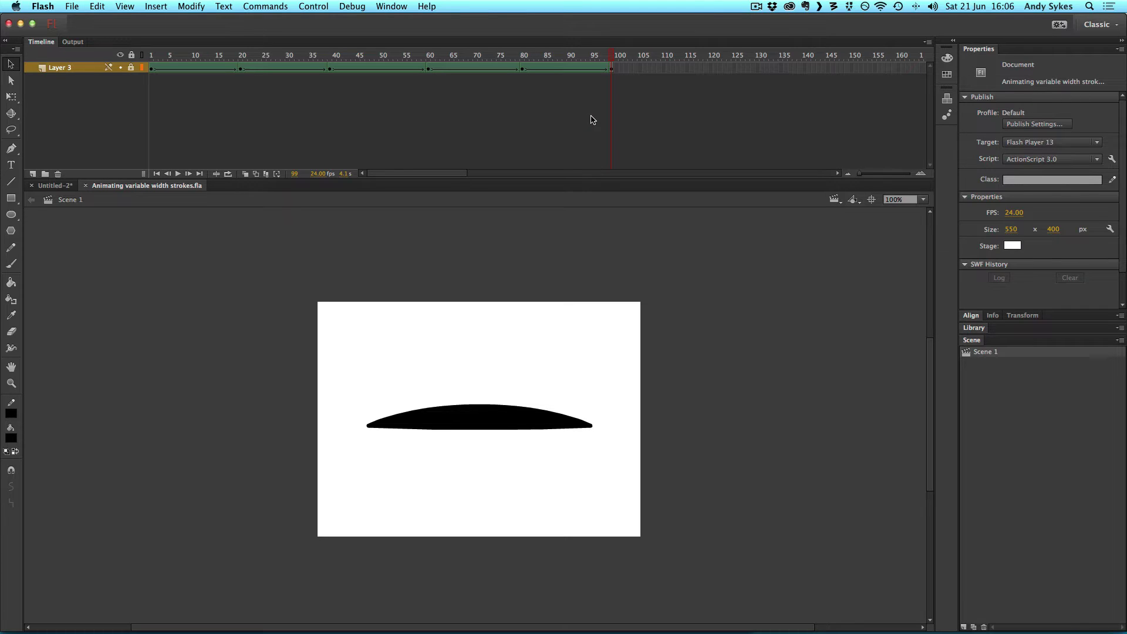
Step: Play the sample animation in Animating variable width strokes.fla
key(Return)
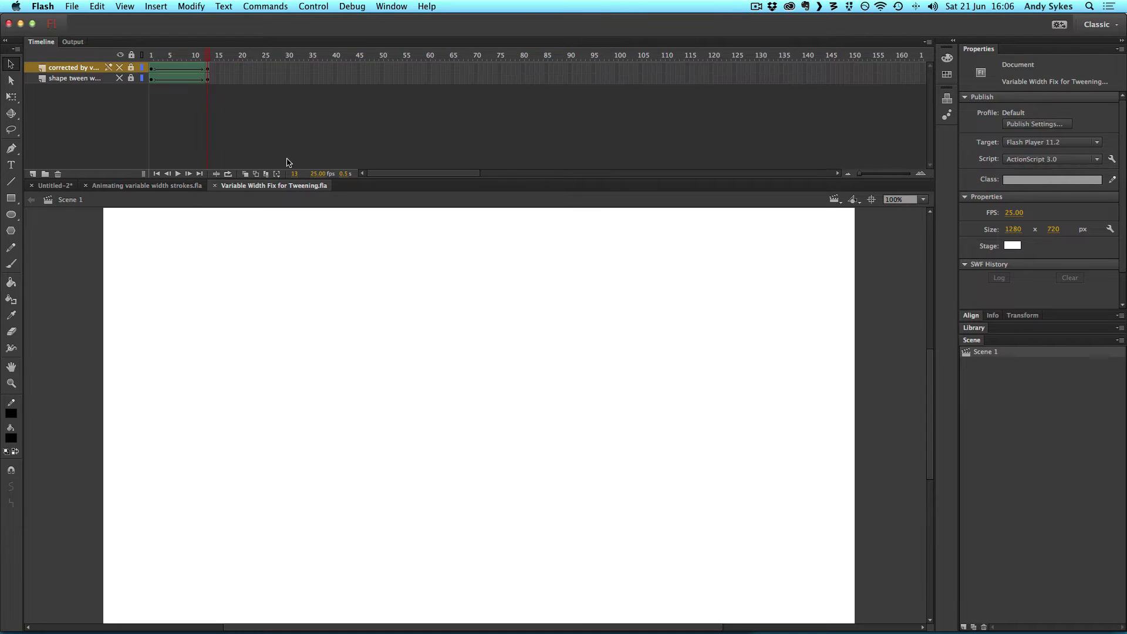
Step: Show and unlock the plain shape tween layer and compare its strokes at frames 1 and 13
click(119, 78)
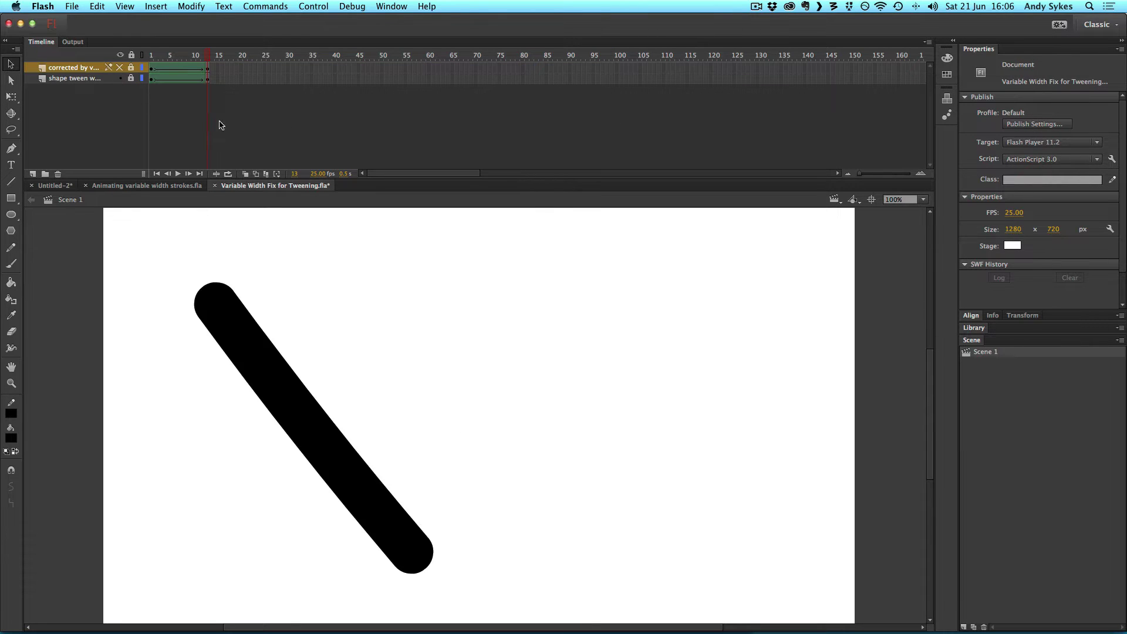
click(150, 79)
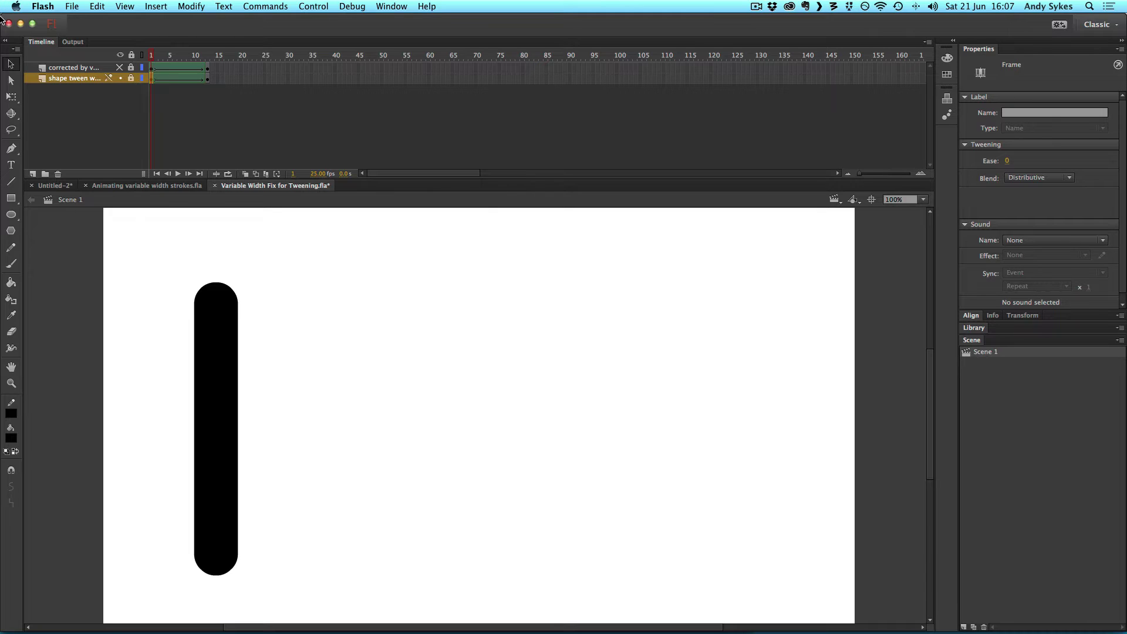
click(131, 78)
click(206, 77)
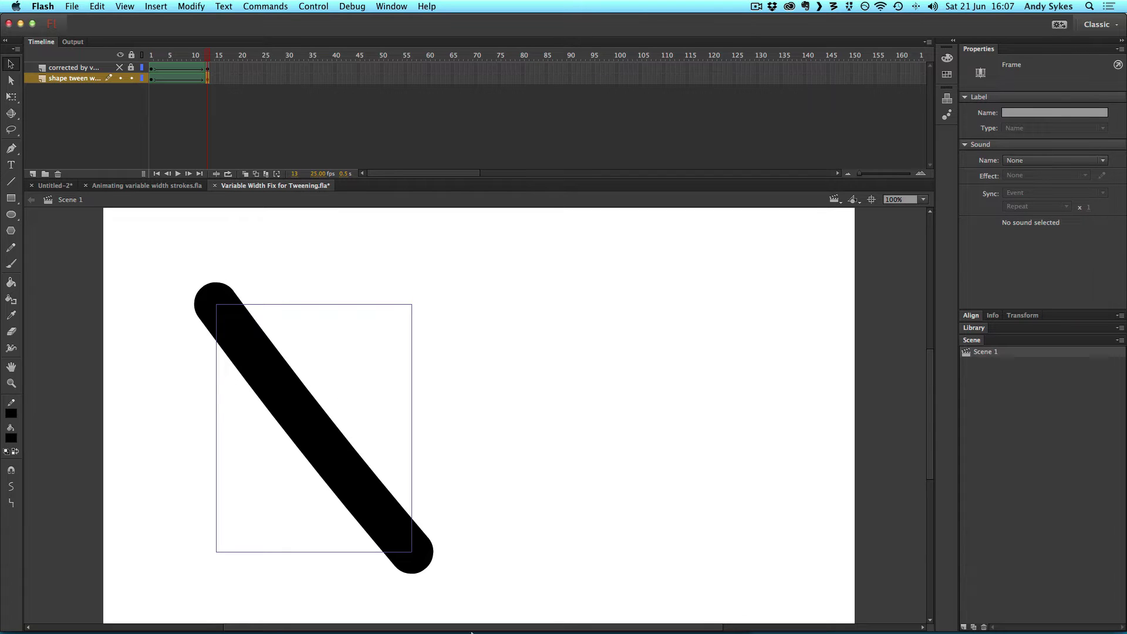
click(154, 78)
click(152, 78)
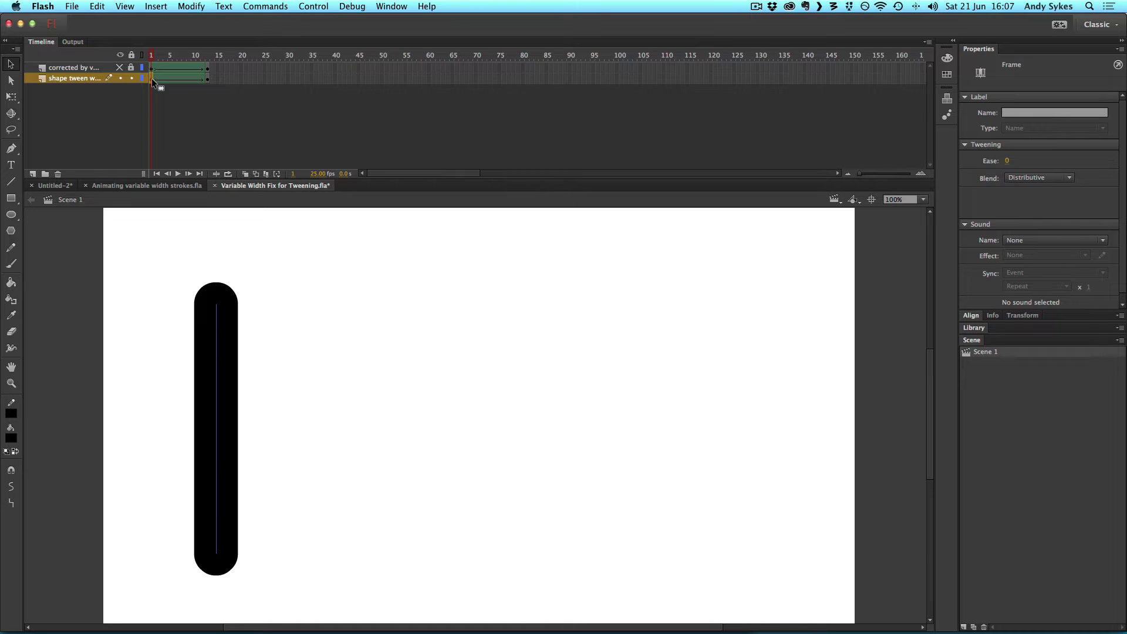
Step: Play the plain shape tween layer's animation several times
key(Return)
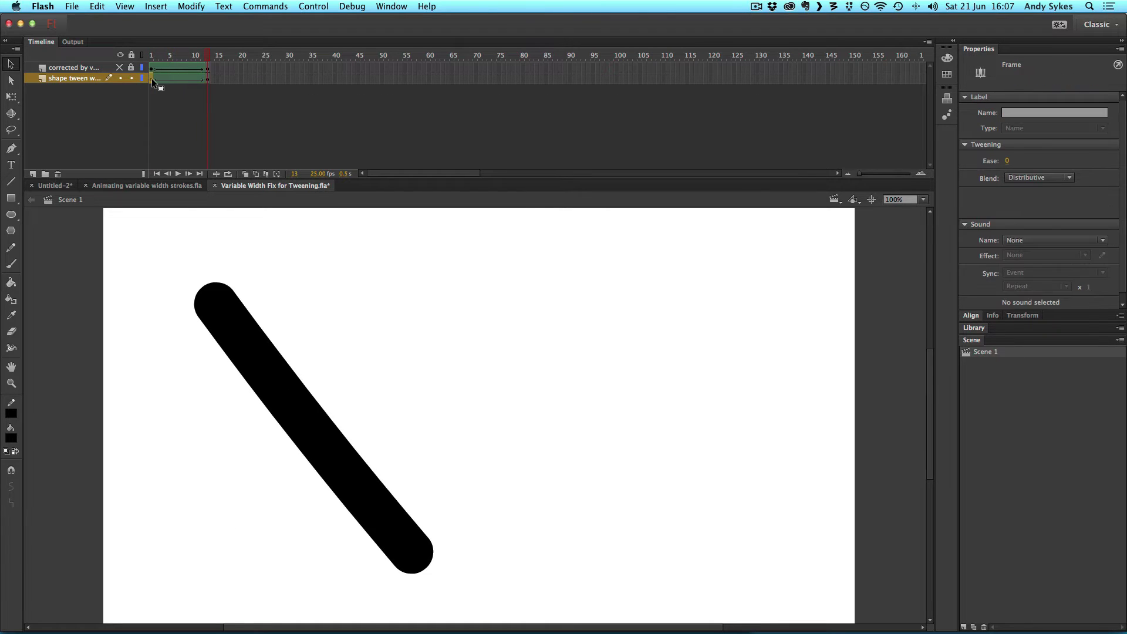
key(Return)
key(Return)
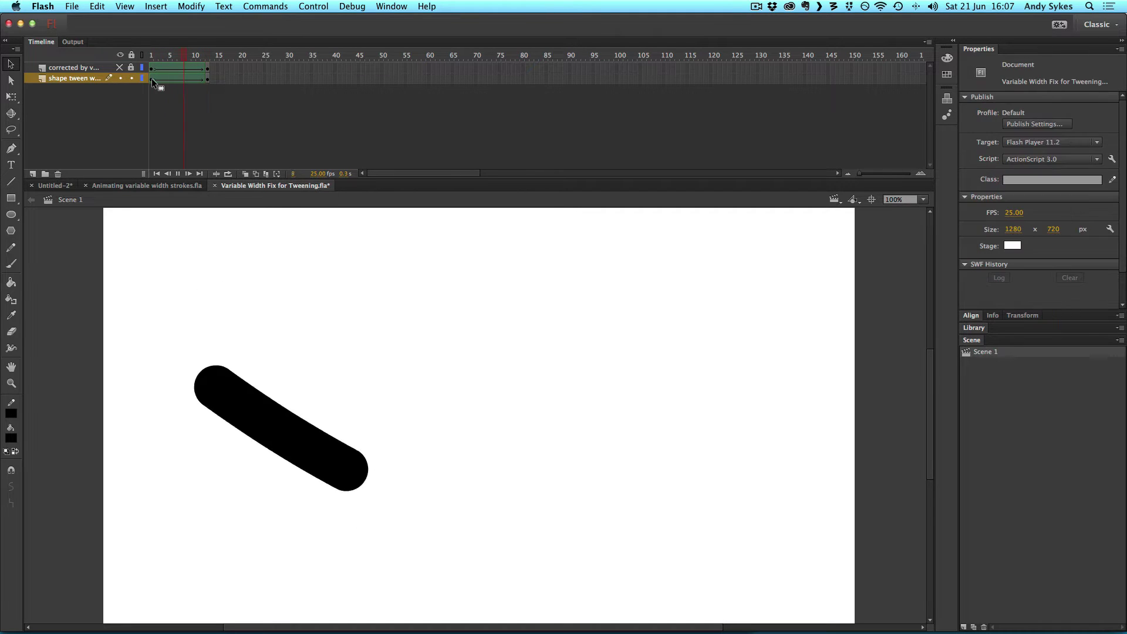
key(Return)
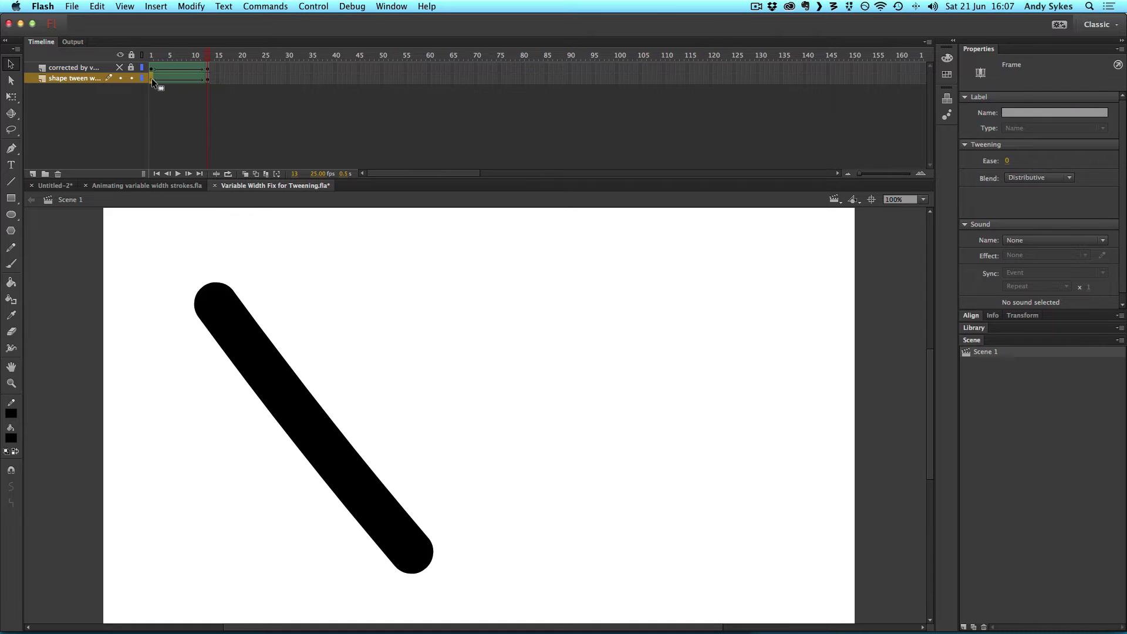
key(Return)
key(Return)
key(Return)
key(Return)
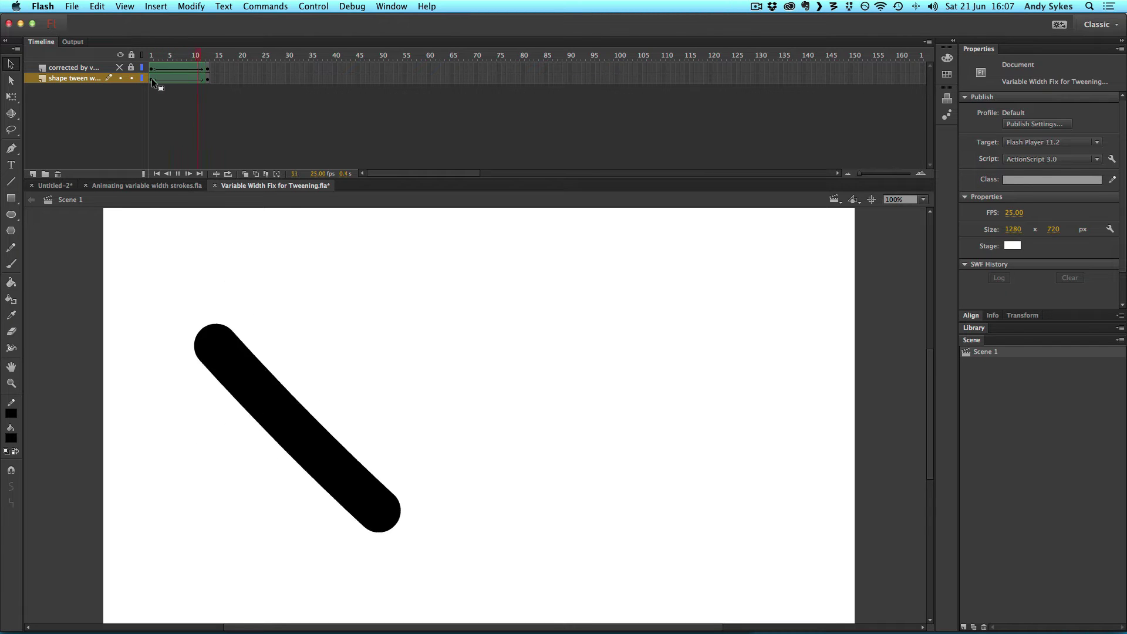
Step: Hide and lock the plain shape tween layer, and show and unlock the corrected layer
click(120, 78)
click(120, 68)
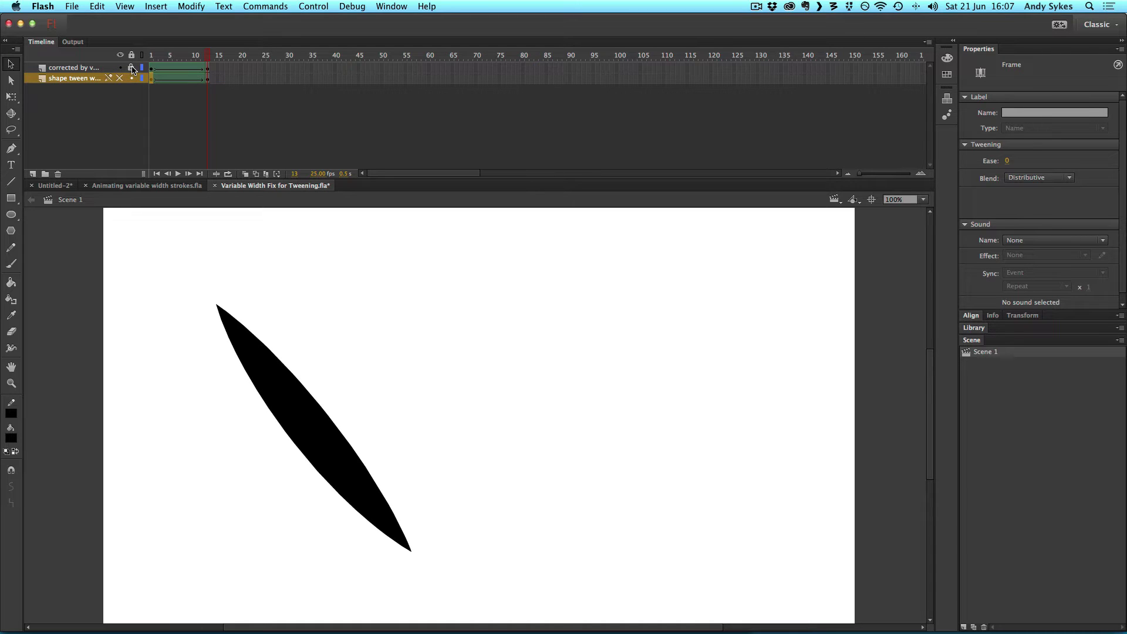
click(131, 67)
click(130, 78)
Step: Compare the corrected layer's strokes at frames 1 and 13 and play its tween repeatedly
click(151, 67)
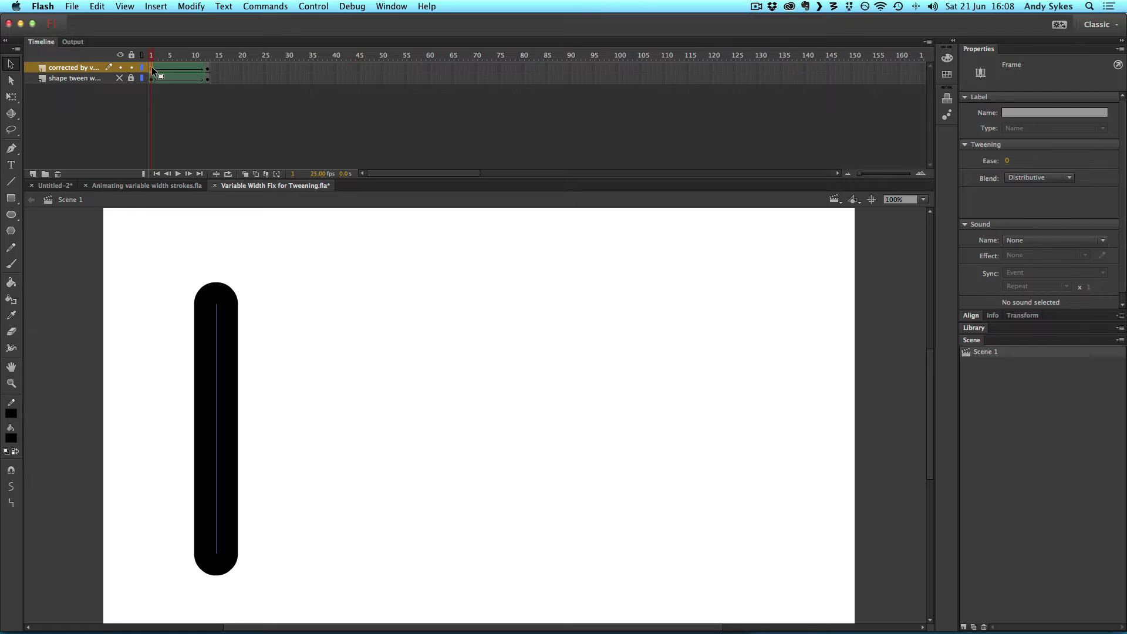
click(207, 69)
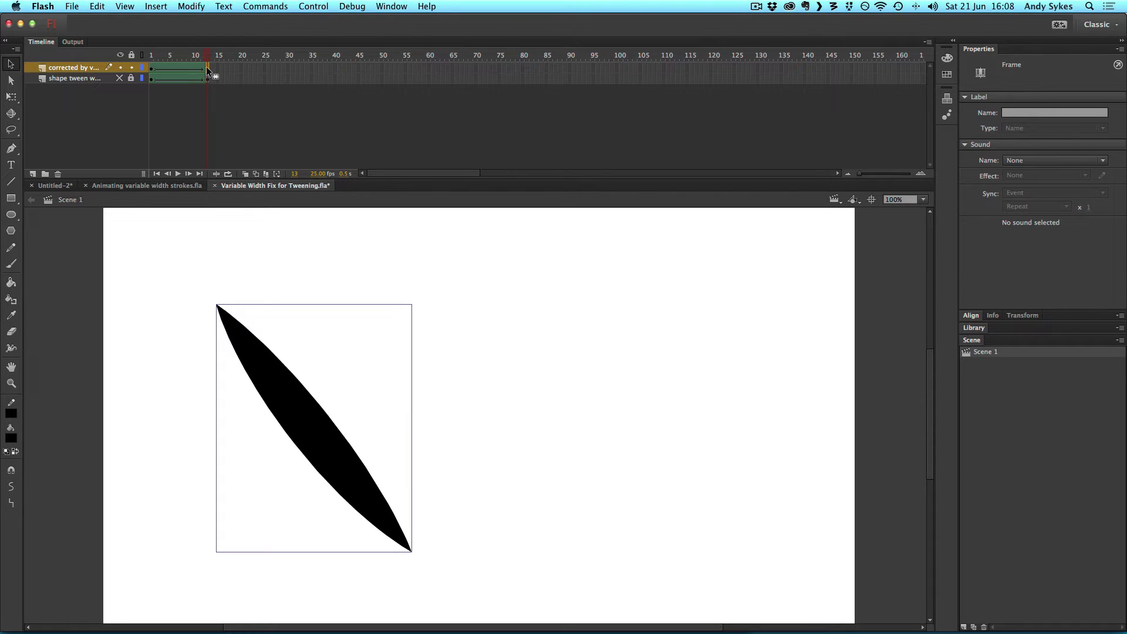
key(Return)
key(Return)
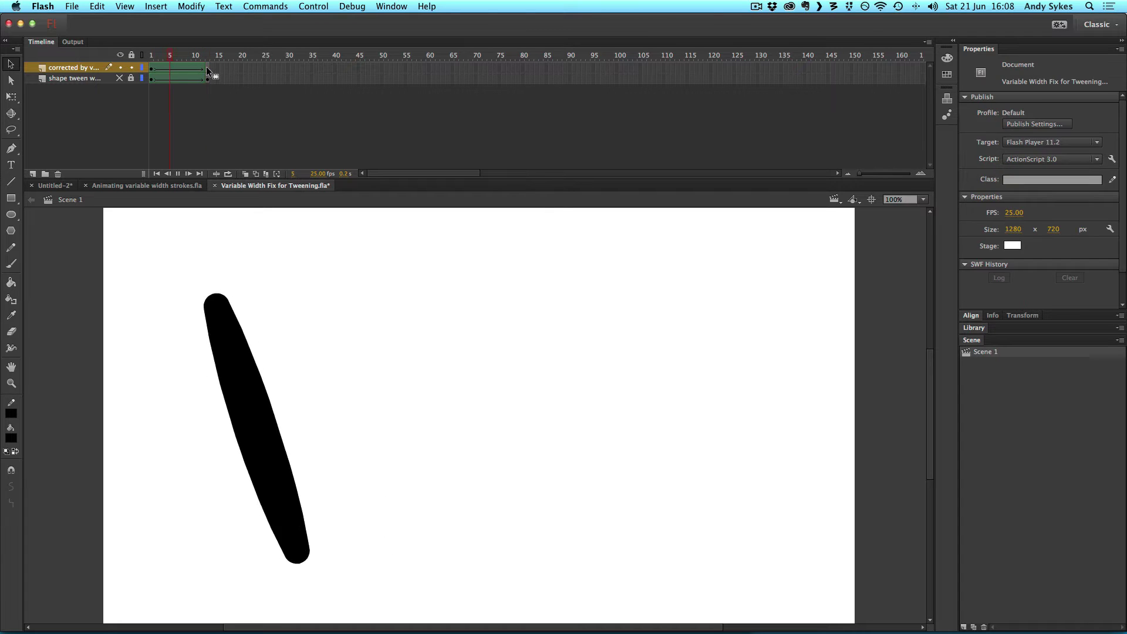
key(Return)
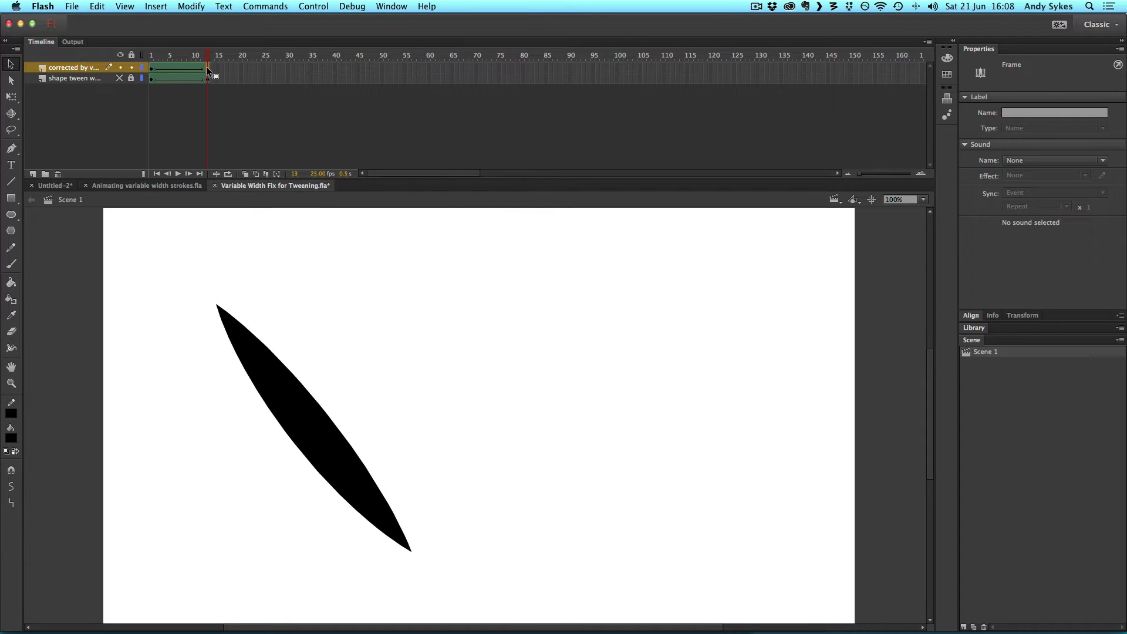
key(Return)
Step: Reset the corrected layer's stroke at frame 13 to the uniform width profile and play the tween
click(269, 400)
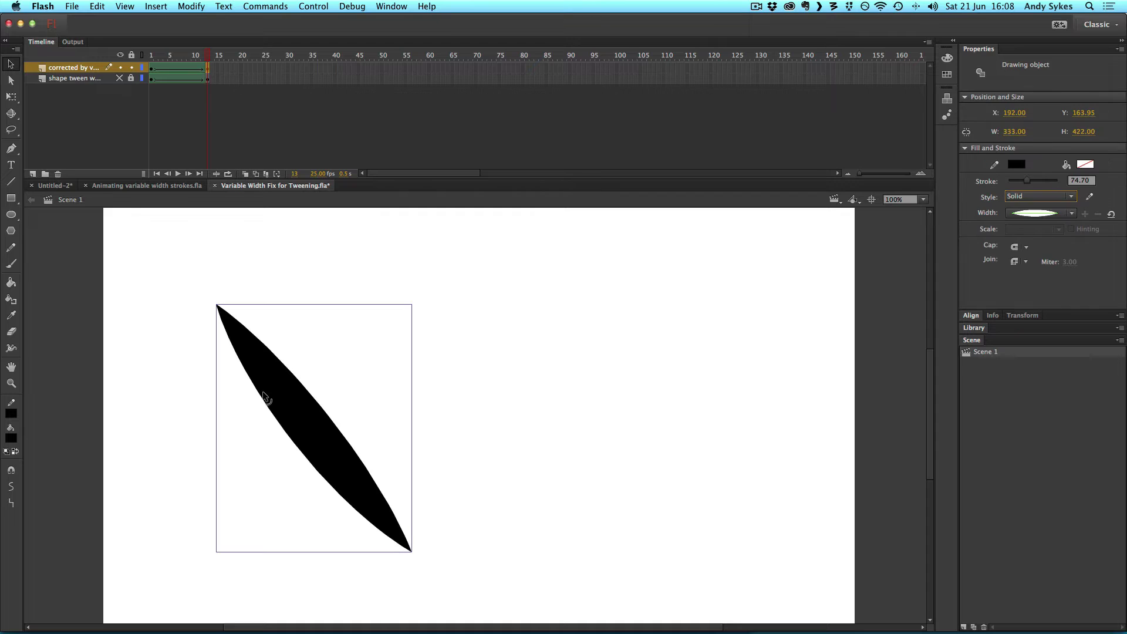
click(1060, 214)
click(1051, 229)
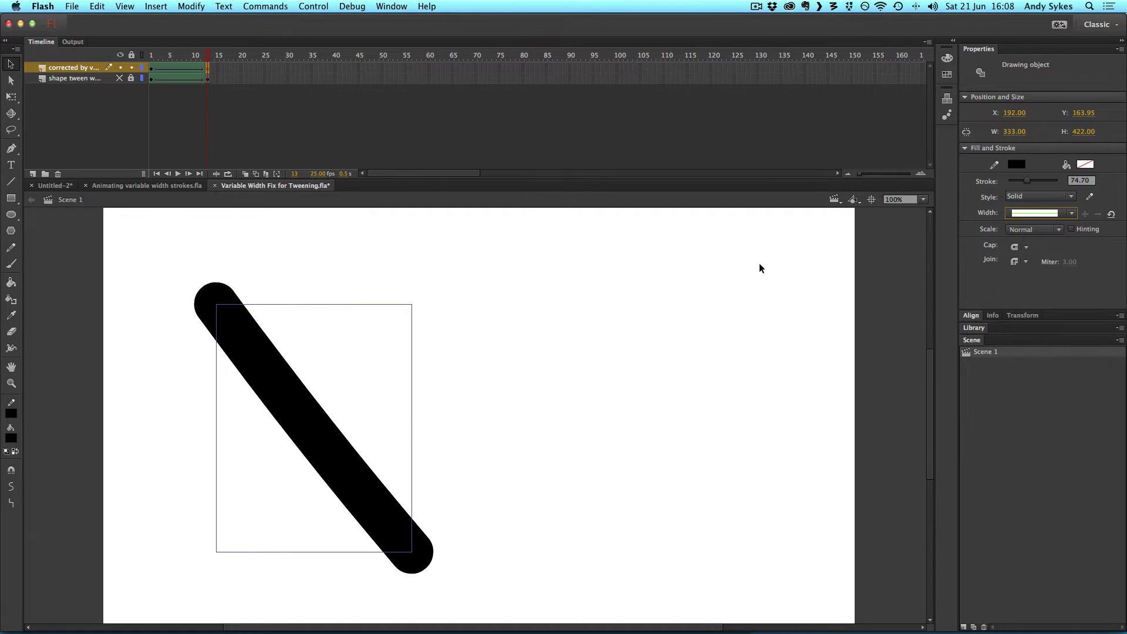
key(Return)
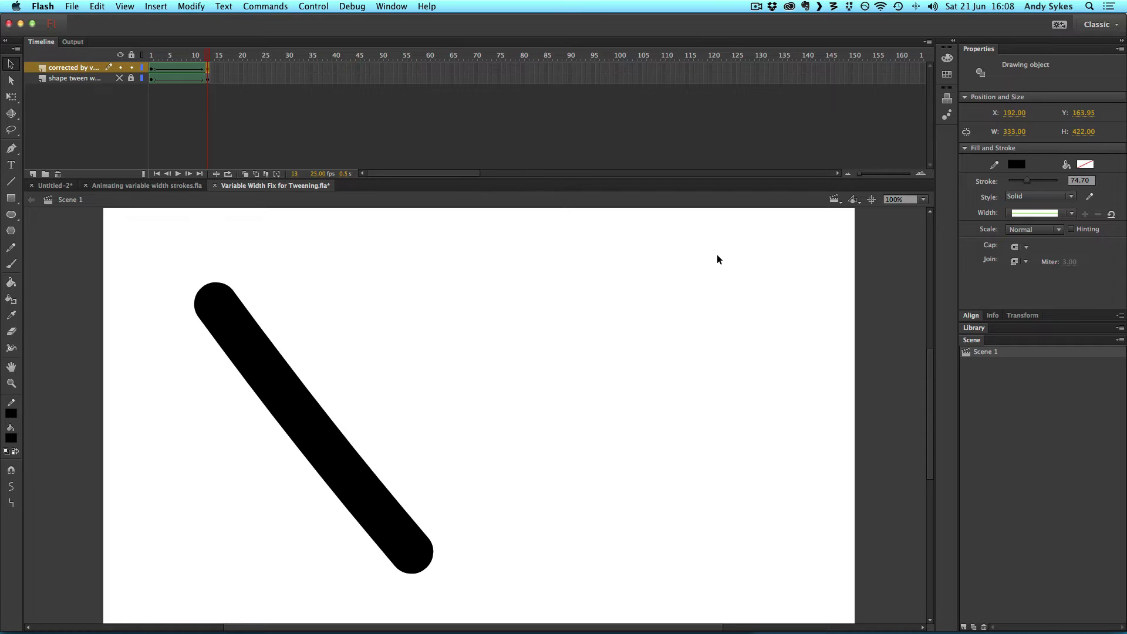
Step: Add a slight width variation at the middle of the frame 13 stroke with the Width tool and play the tween
click(11, 348)
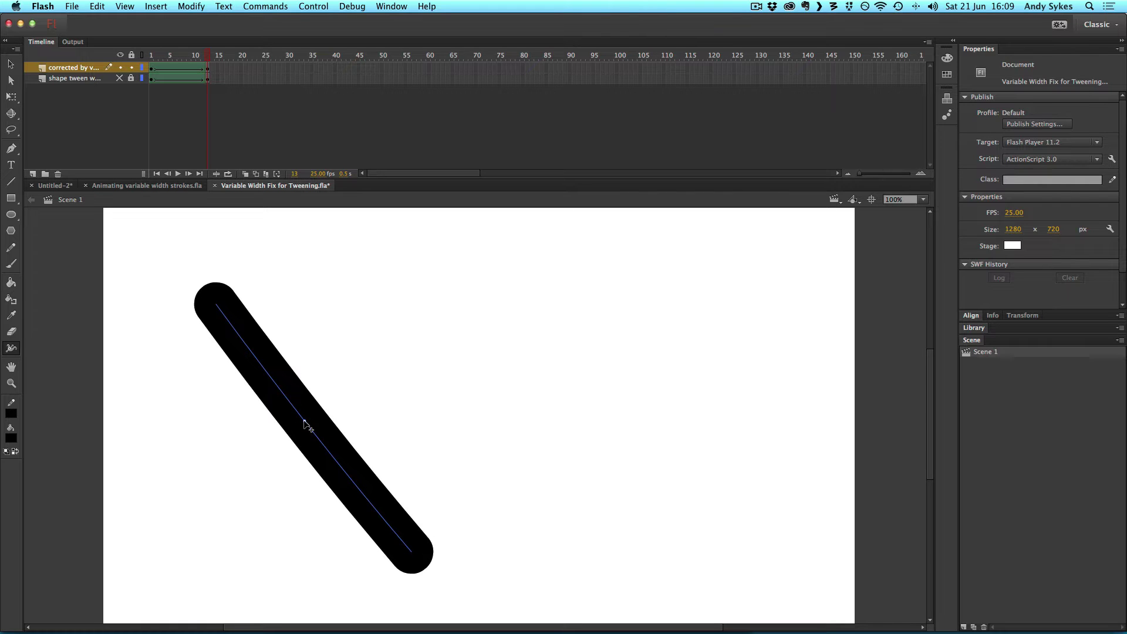
mouse_move(305, 424)
mouse_down()
mouse_move(259, 460)
mouse_move(295, 424)
mouse_move(277, 449)
mouse_move(289, 440)
mouse_up()
drag(290, 439, 290, 439)
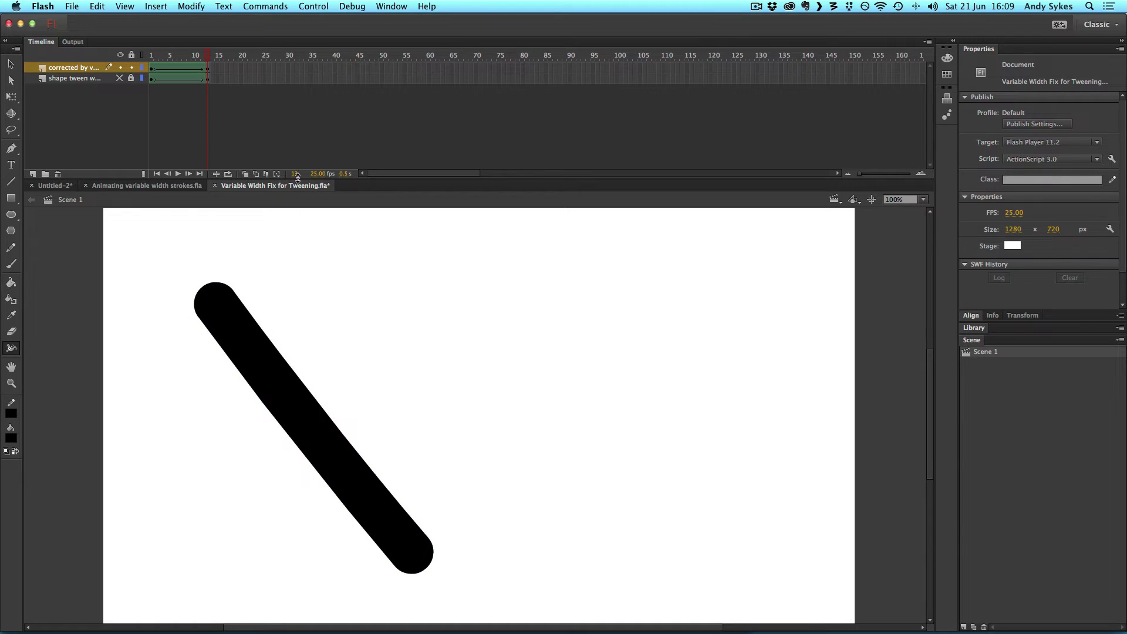
key(Return)
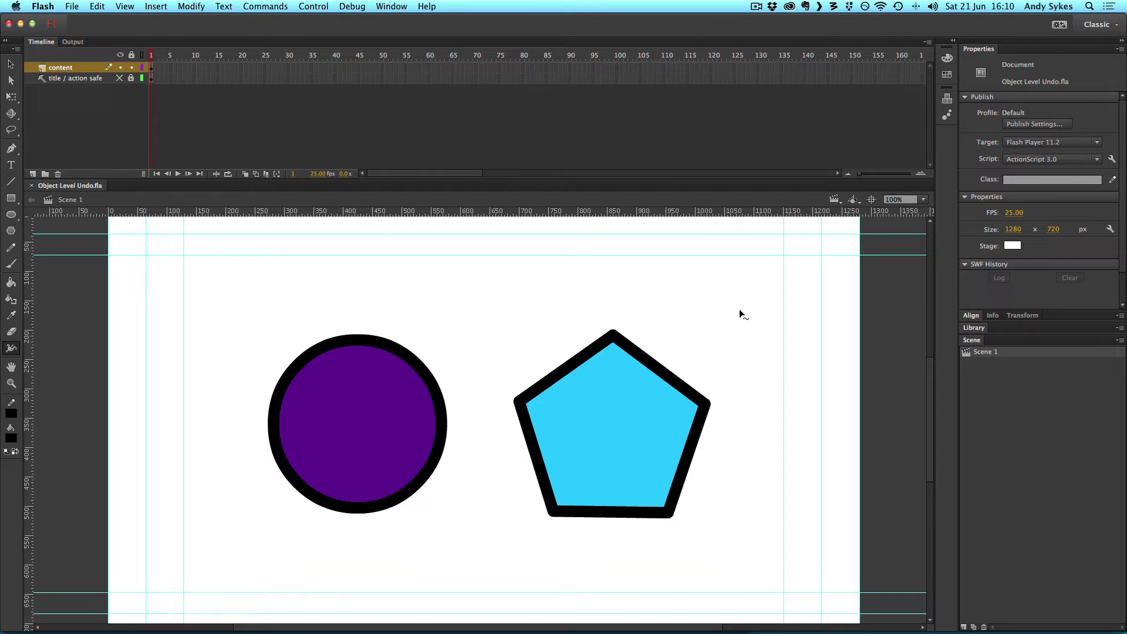
Step: Check the undo mode options in the general preferences and keep Object-level Undo
click(34, 7)
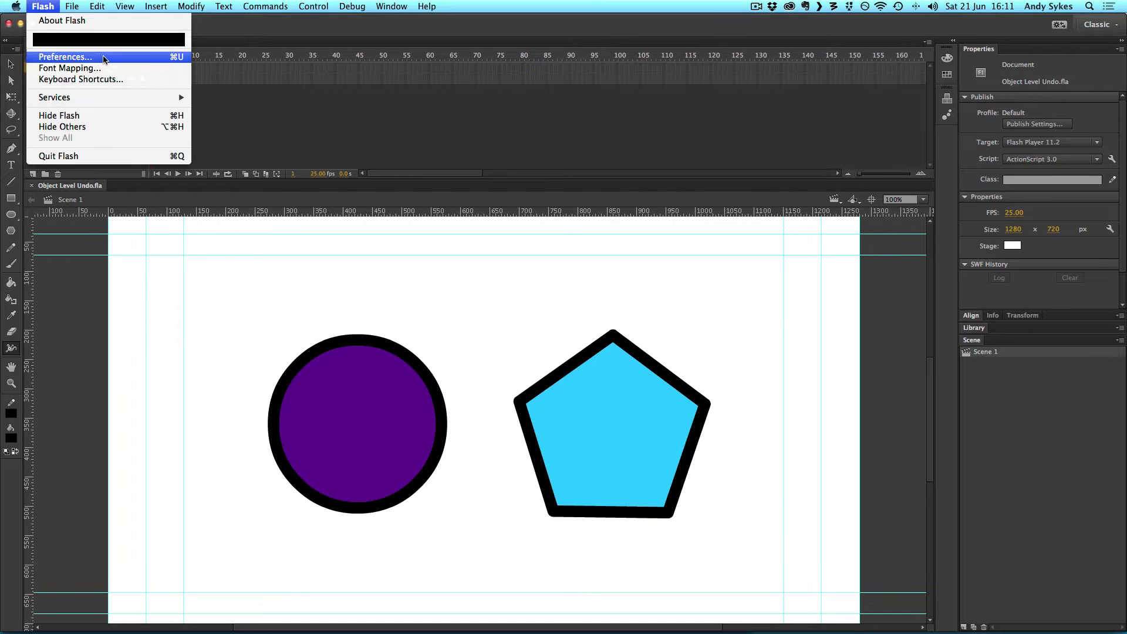
click(144, 59)
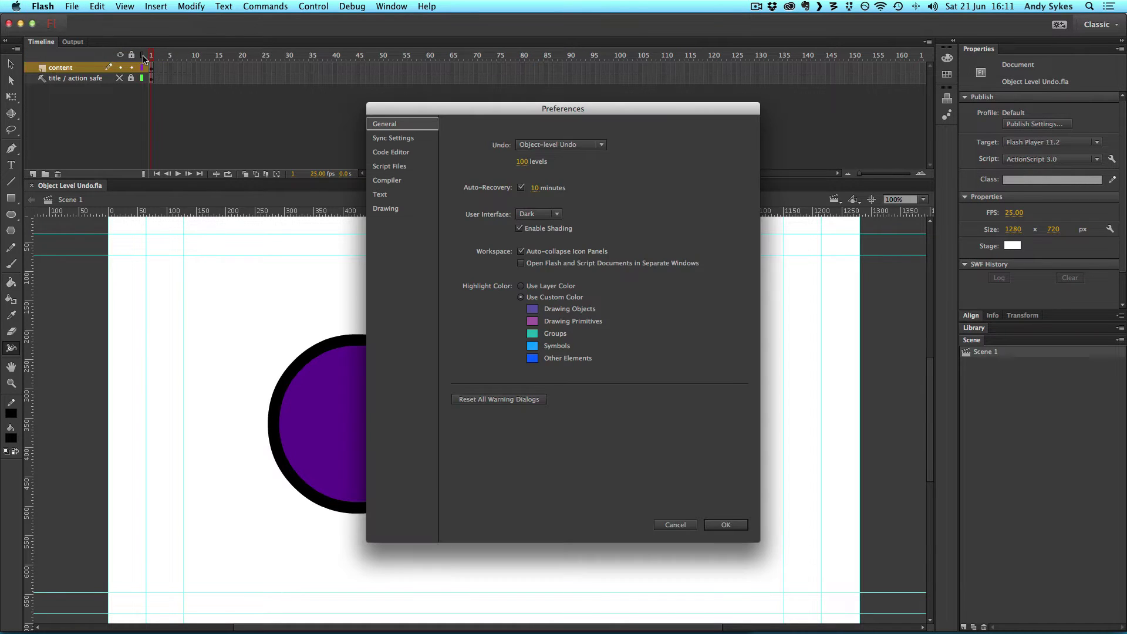
click(587, 148)
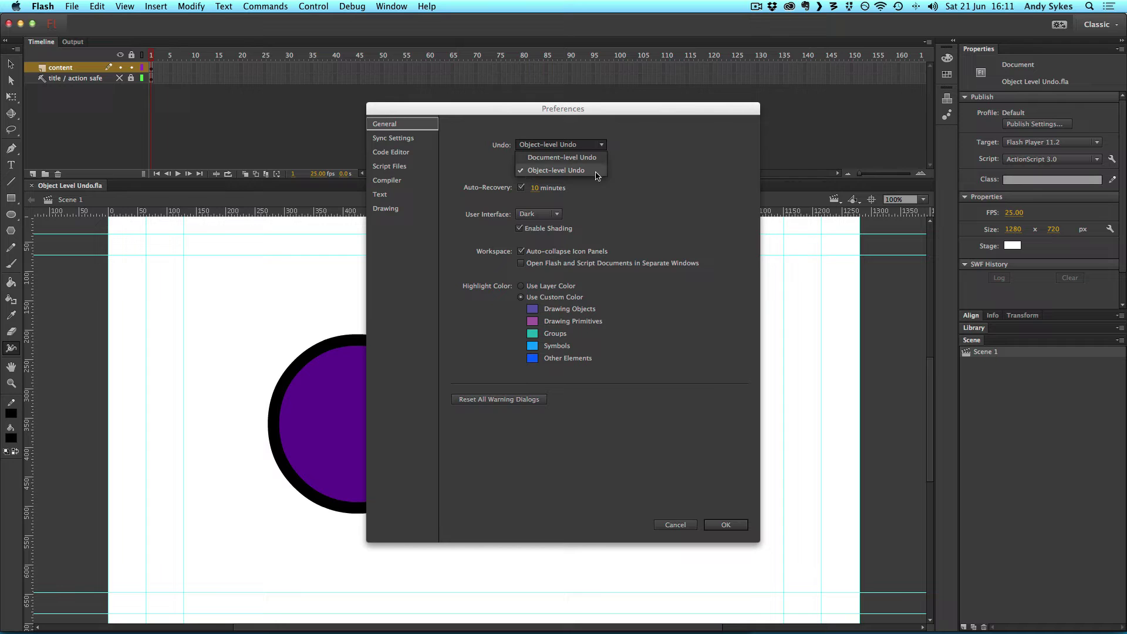
click(715, 524)
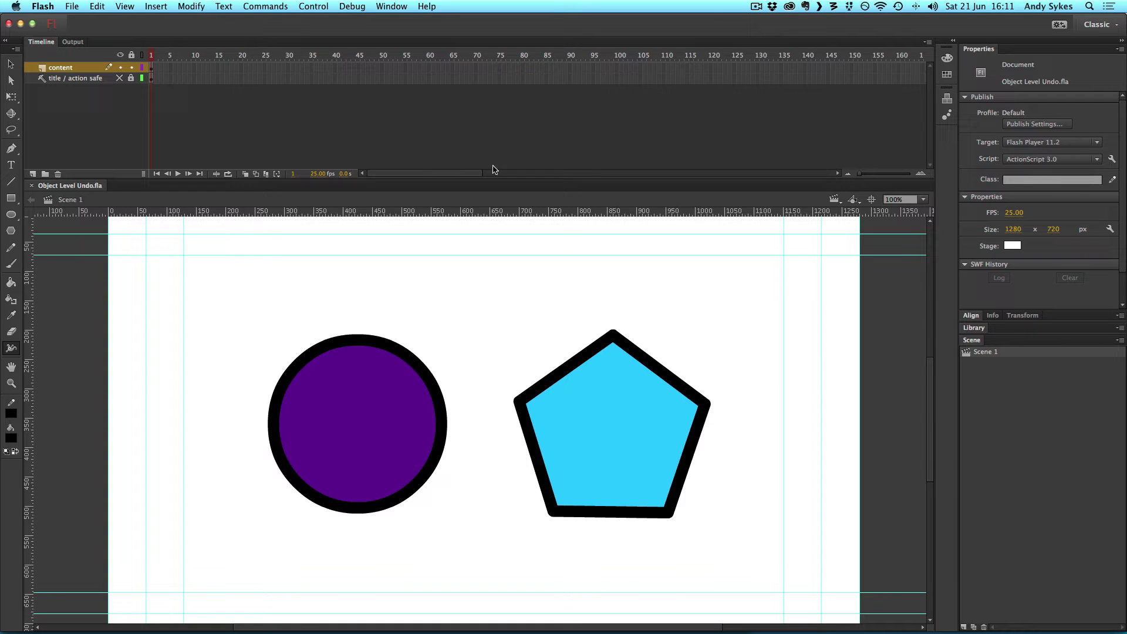
Step: Inspect the circle and hexagon instances on the stage and open the hexagon symbol for in-place editing
key(v)
click(320, 383)
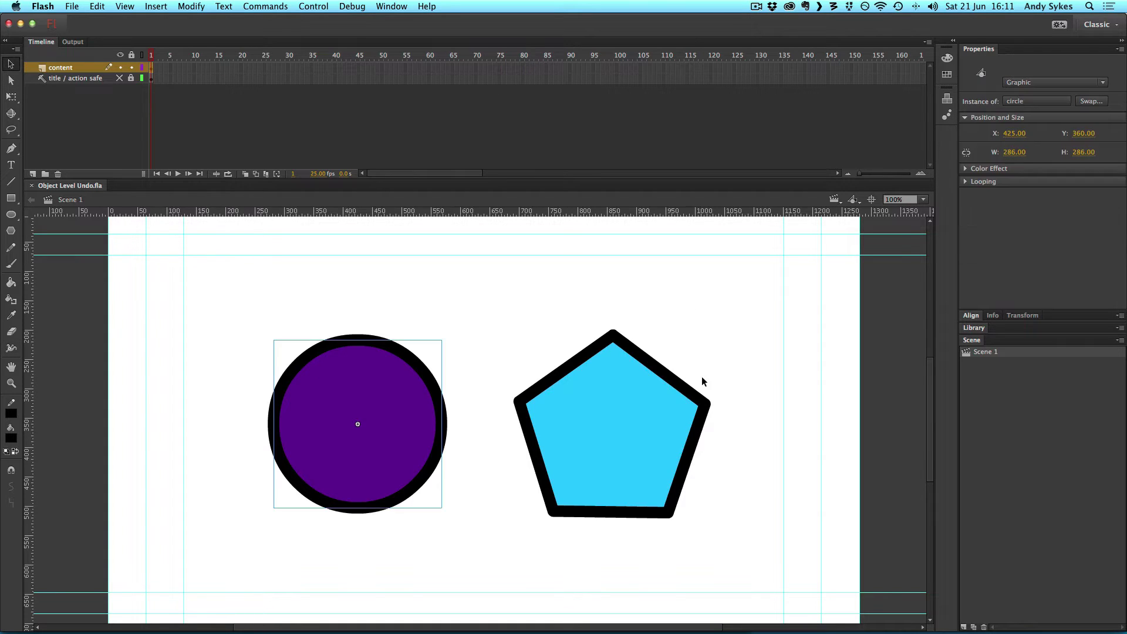
click(651, 385)
click(339, 394)
click(475, 392)
double_click(634, 420)
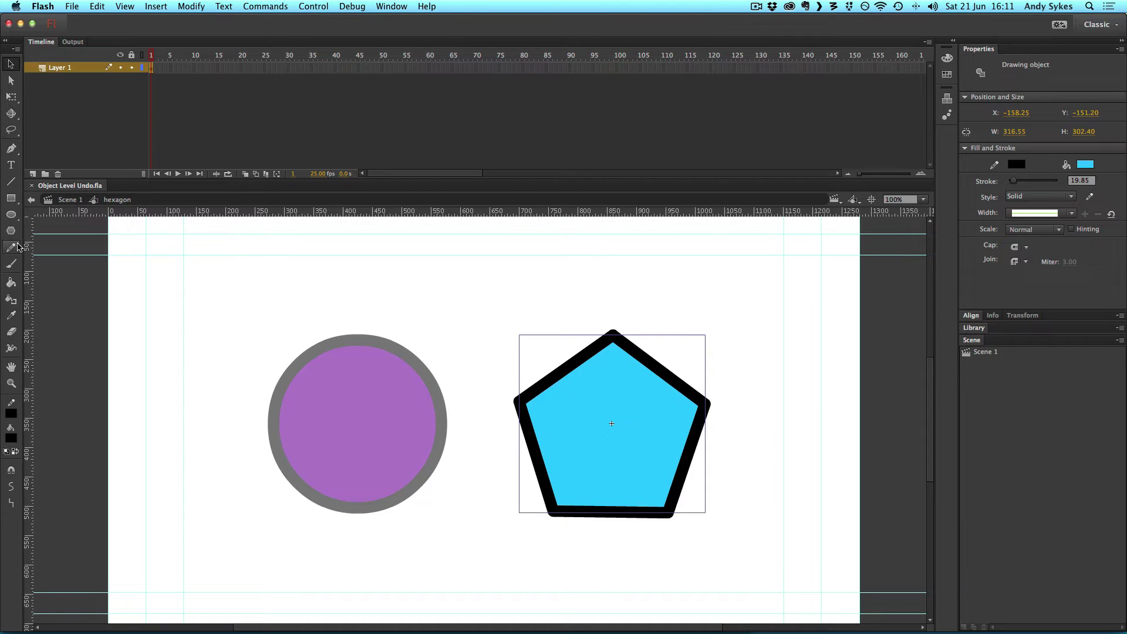
Step: Deselect the blue shape and set the fill color to red
click(11, 264)
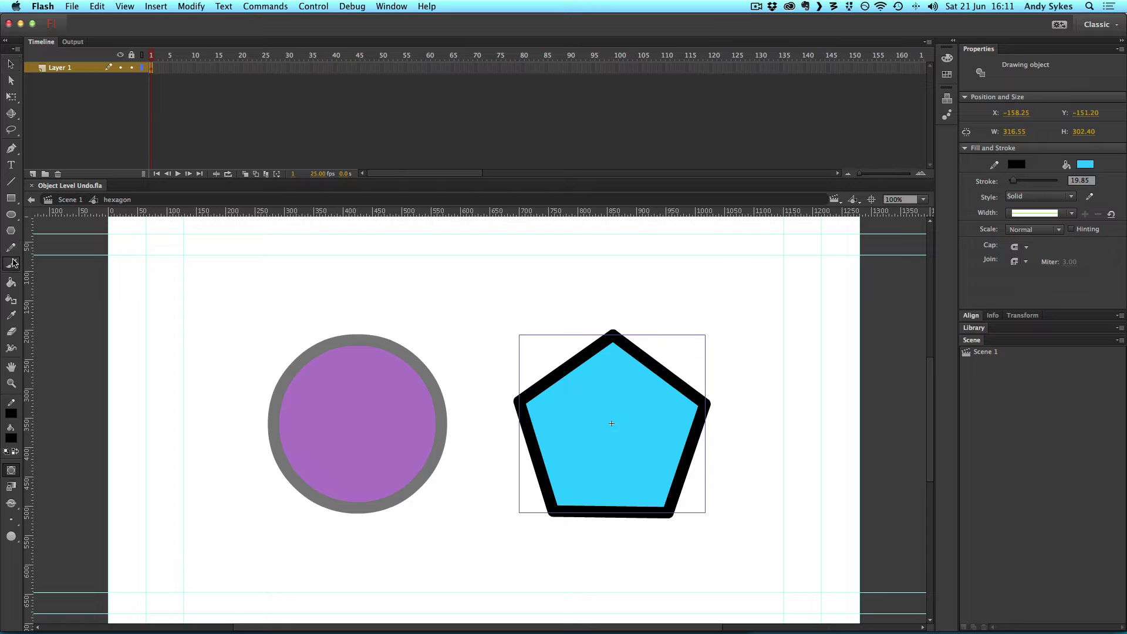
key(v)
key(super+shift+a)
click(11, 439)
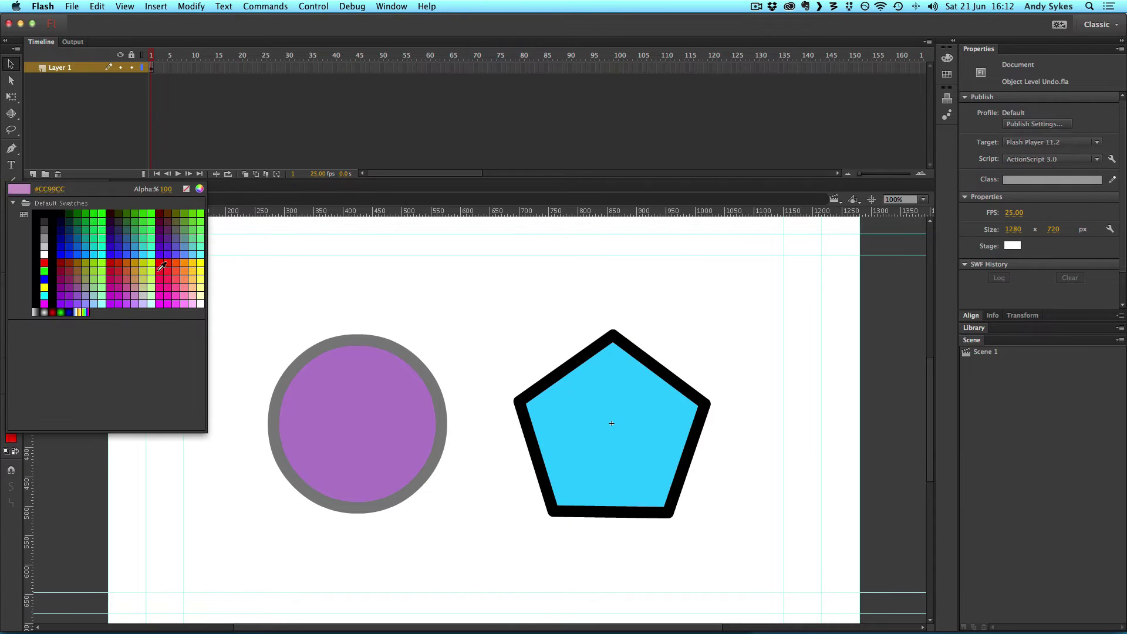
key(Escape)
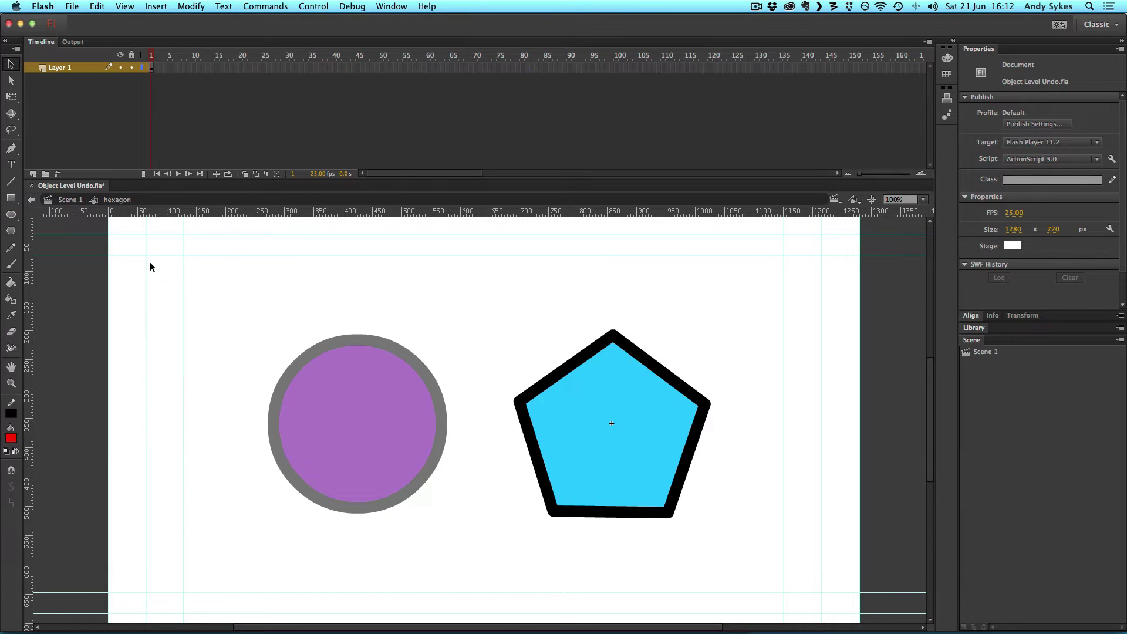
Step: Scribble a red Brush stroke over the blue shape and return to Scene 1
click(10, 264)
mouse_move(541, 383)
mouse_down()
mouse_move(614, 413)
mouse_move(581, 470)
mouse_move(646, 376)
mouse_move(600, 550)
mouse_move(600, 303)
mouse_move(593, 470)
mouse_move(637, 437)
mouse_move(633, 364)
mouse_up()
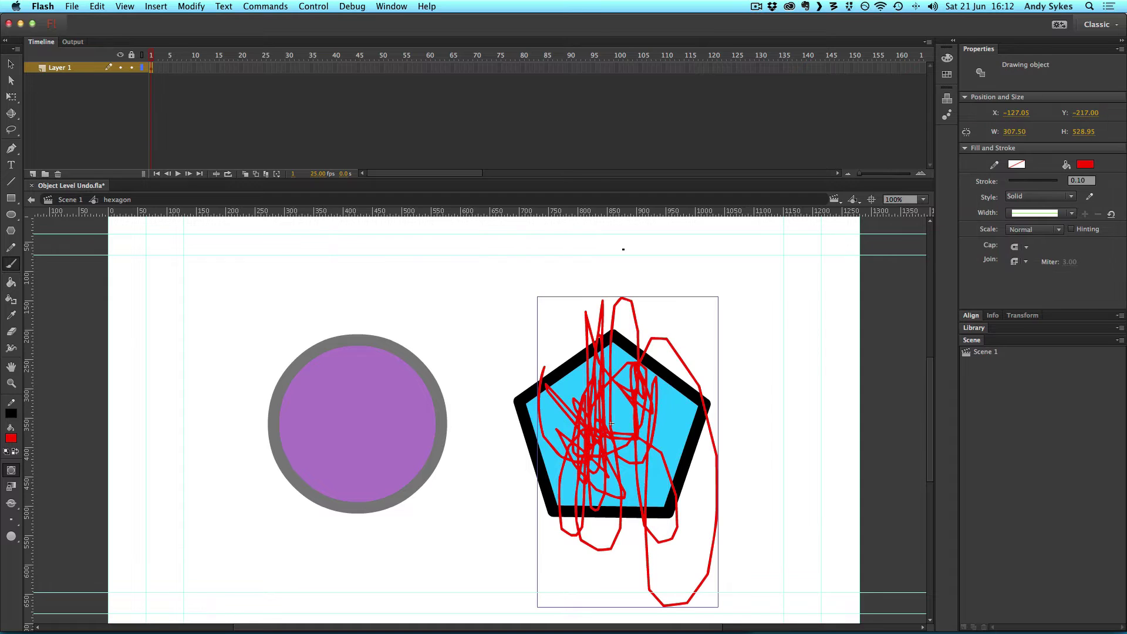
click(66, 201)
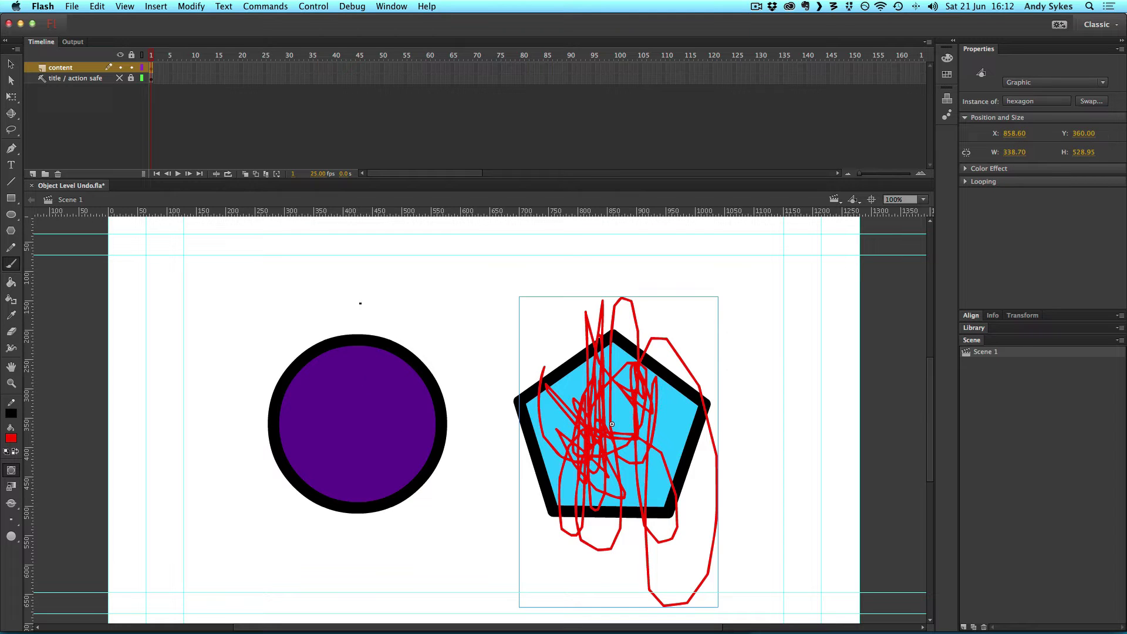
Step: Open the circle symbol for in-place editing, with nothing selected, and set the fill color to bright purple
click(10, 64)
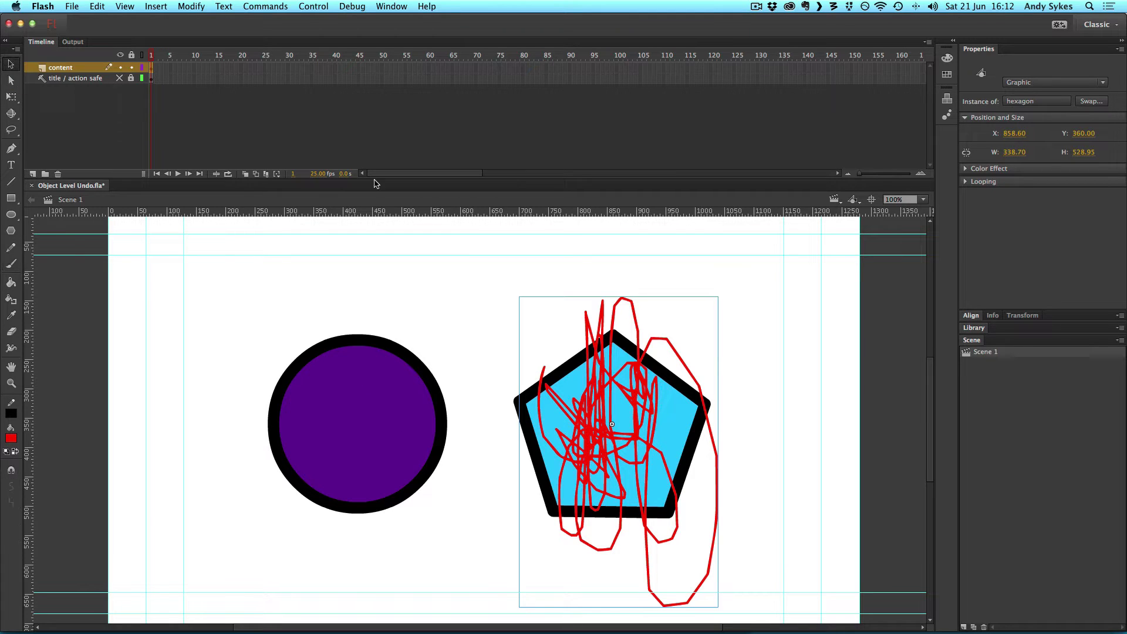
double_click(396, 453)
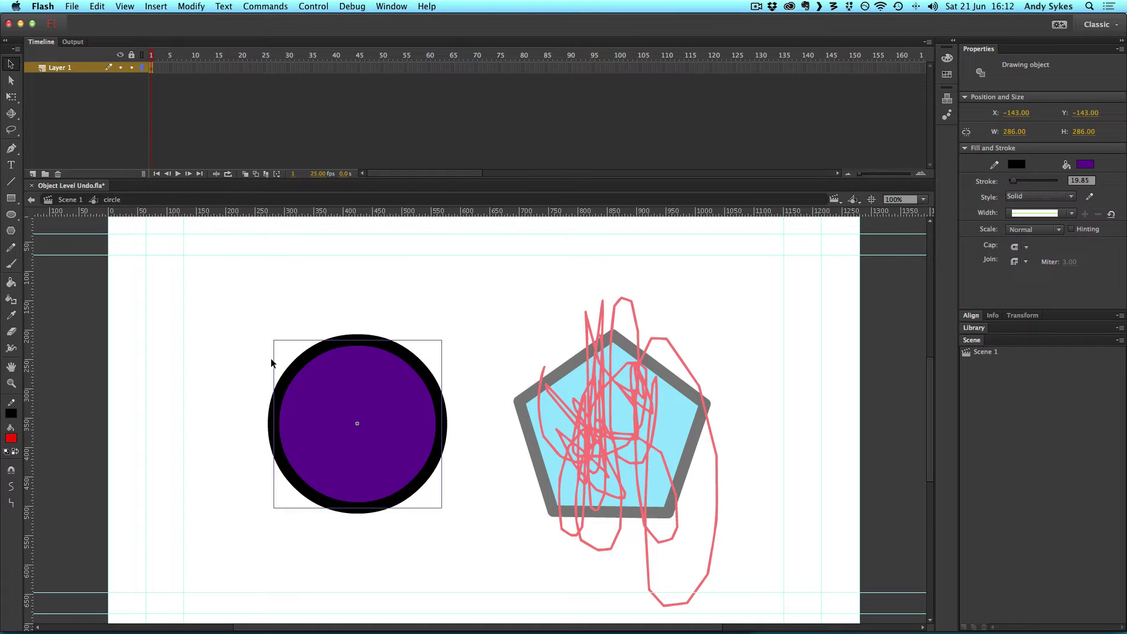
click(11, 264)
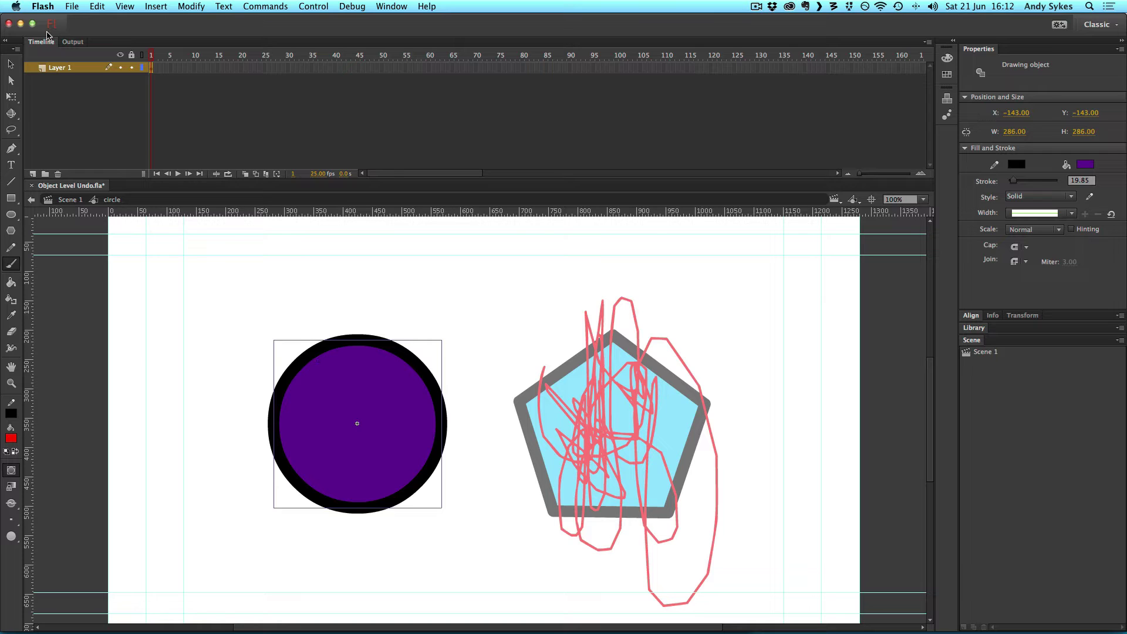
click(10, 63)
click(84, 449)
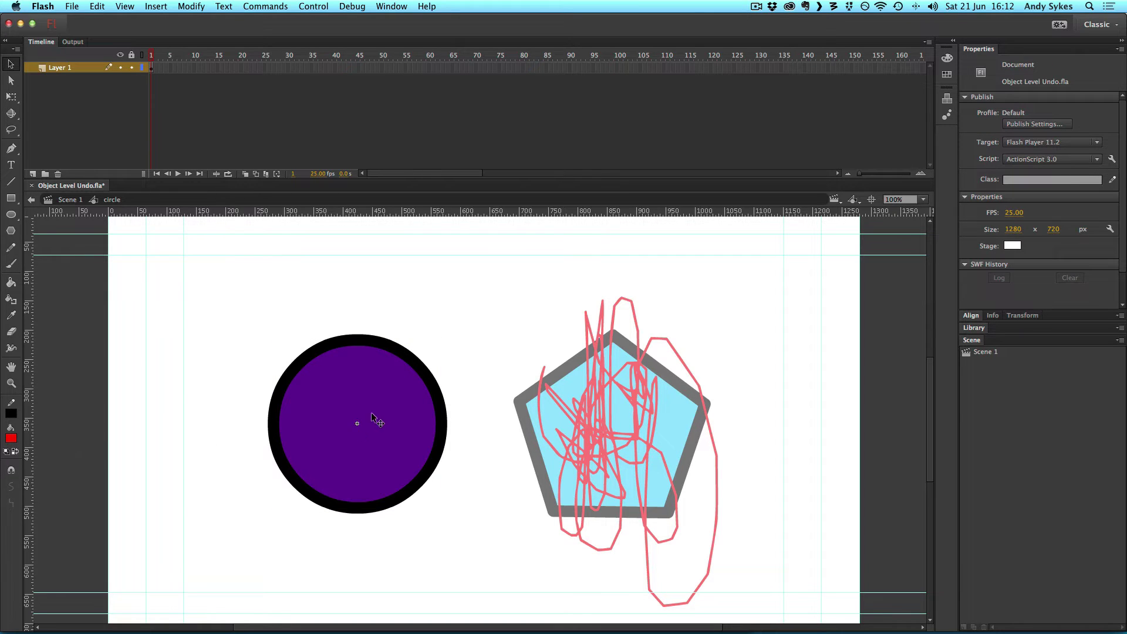
click(8, 439)
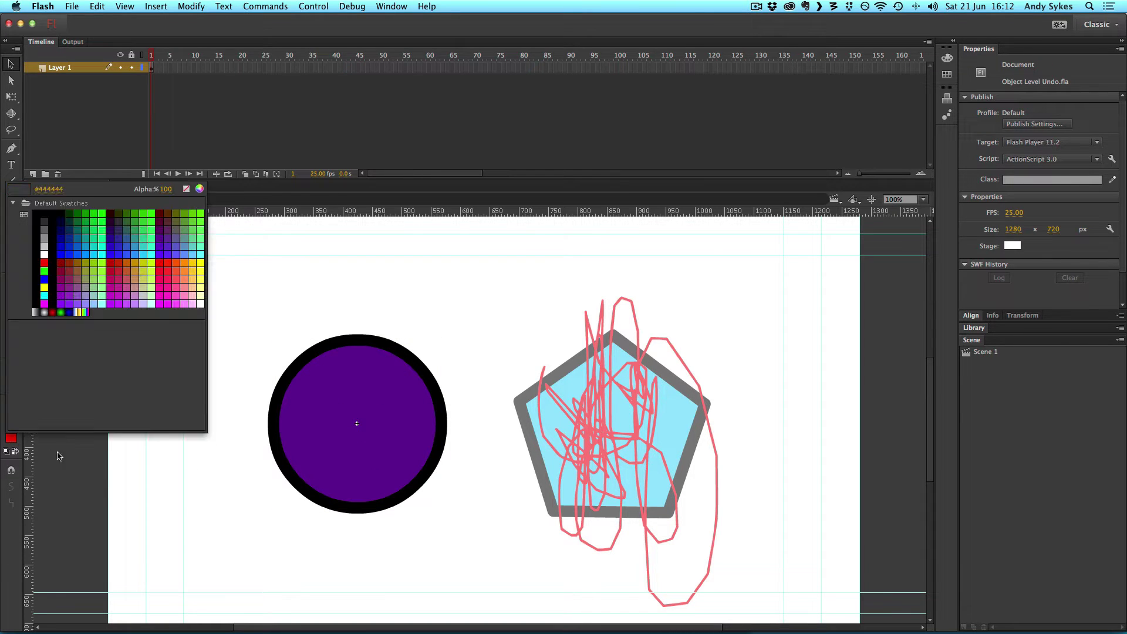
click(123, 300)
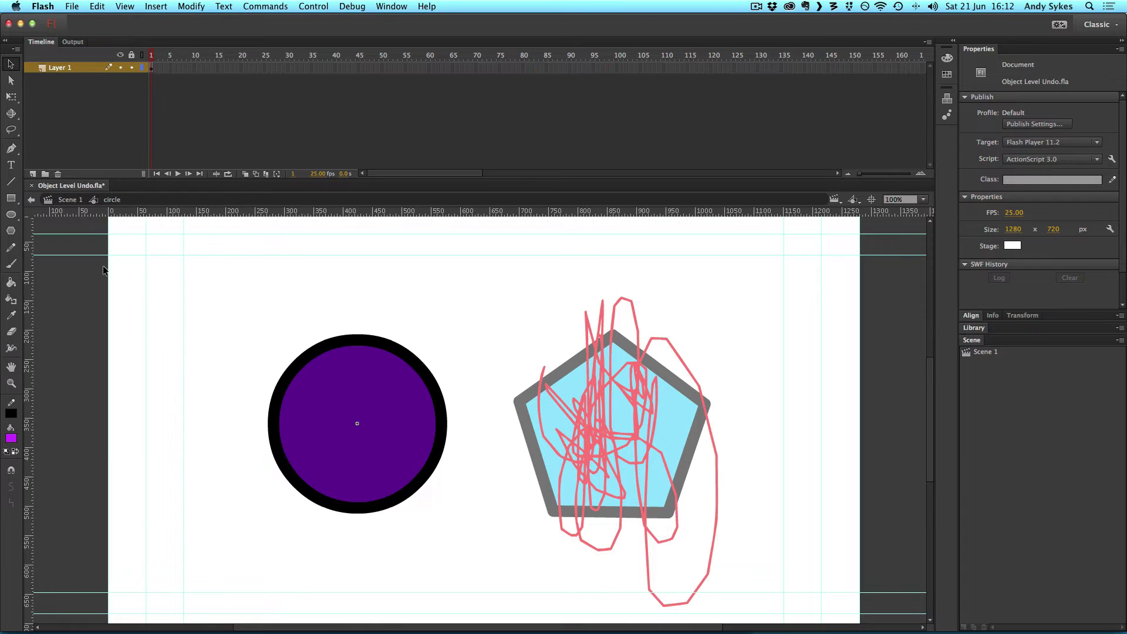
Step: Scribble bright purple Brush strokes over the circle with a small smiley face above it, and return to Scene 1
click(12, 265)
mouse_move(322, 414)
mouse_down()
mouse_move(331, 390)
mouse_move(364, 422)
mouse_move(382, 479)
mouse_move(446, 498)
mouse_up()
drag(274, 358, 407, 519)
click(357, 286)
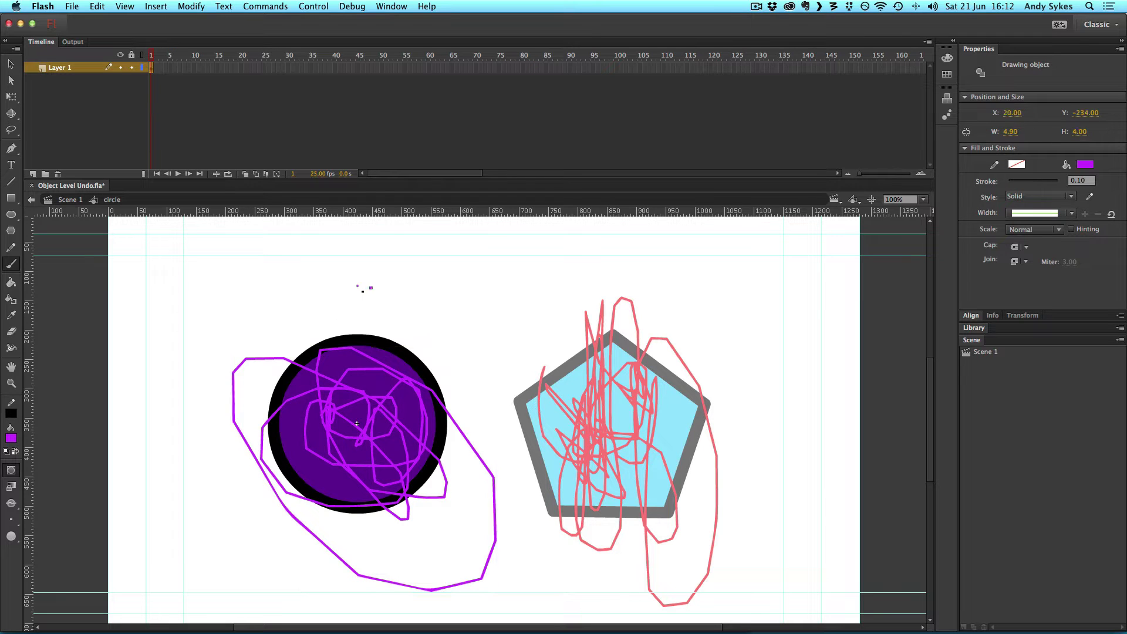
drag(353, 295, 372, 296)
click(65, 200)
click(10, 63)
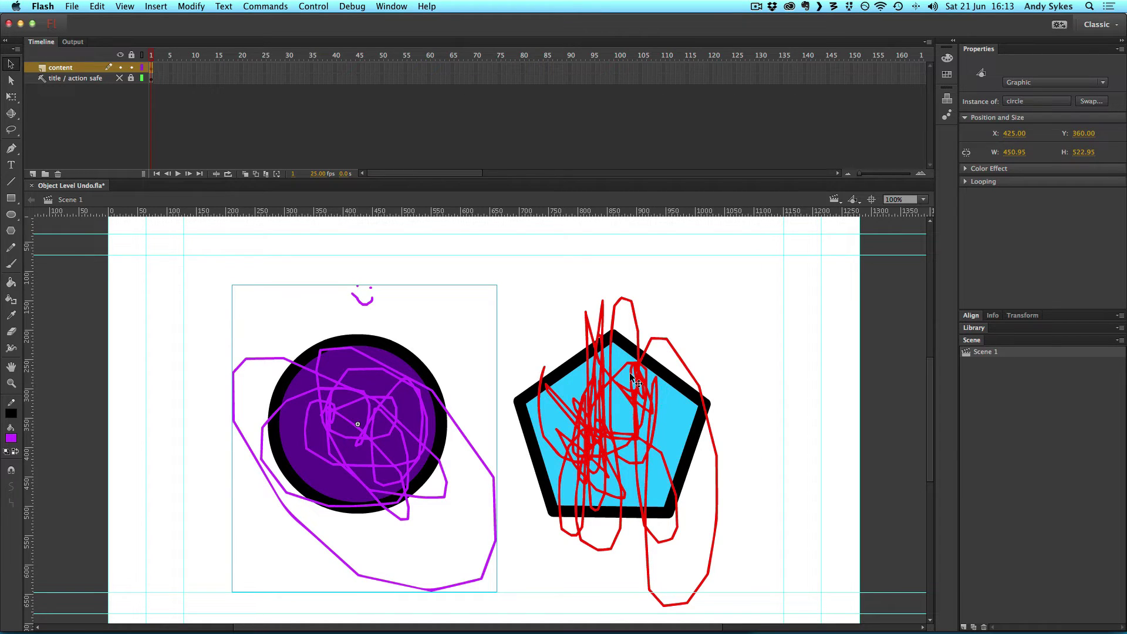
Step: Open the hexagon symbol for in-place editing, undo all its red Brush strokes, and return to Scene 1
click(541, 318)
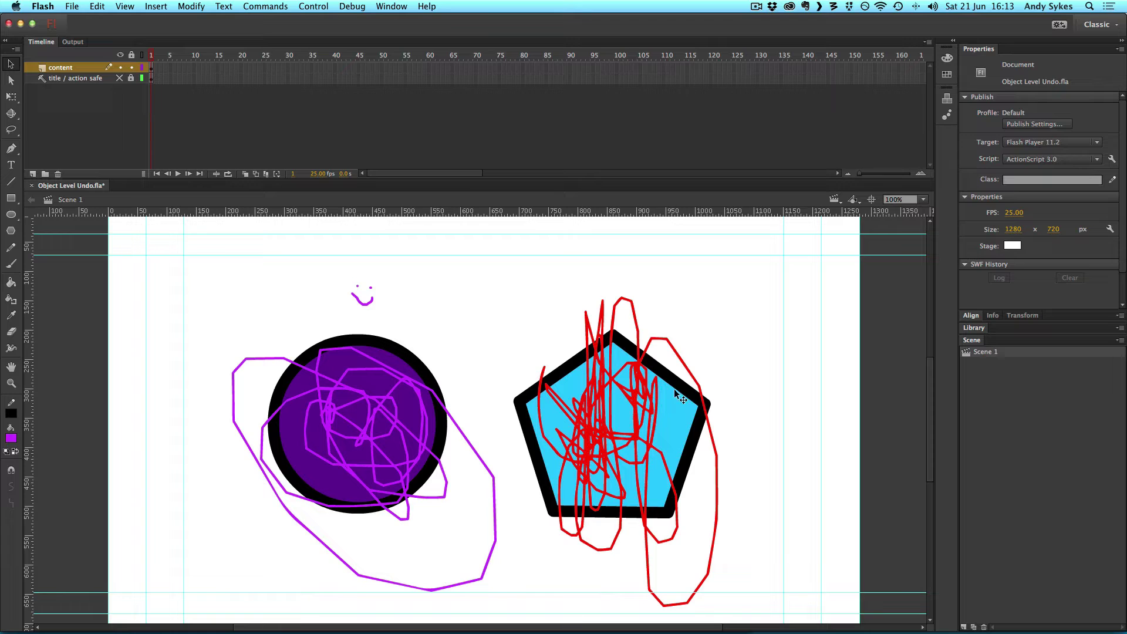
click(662, 377)
double_click(661, 376)
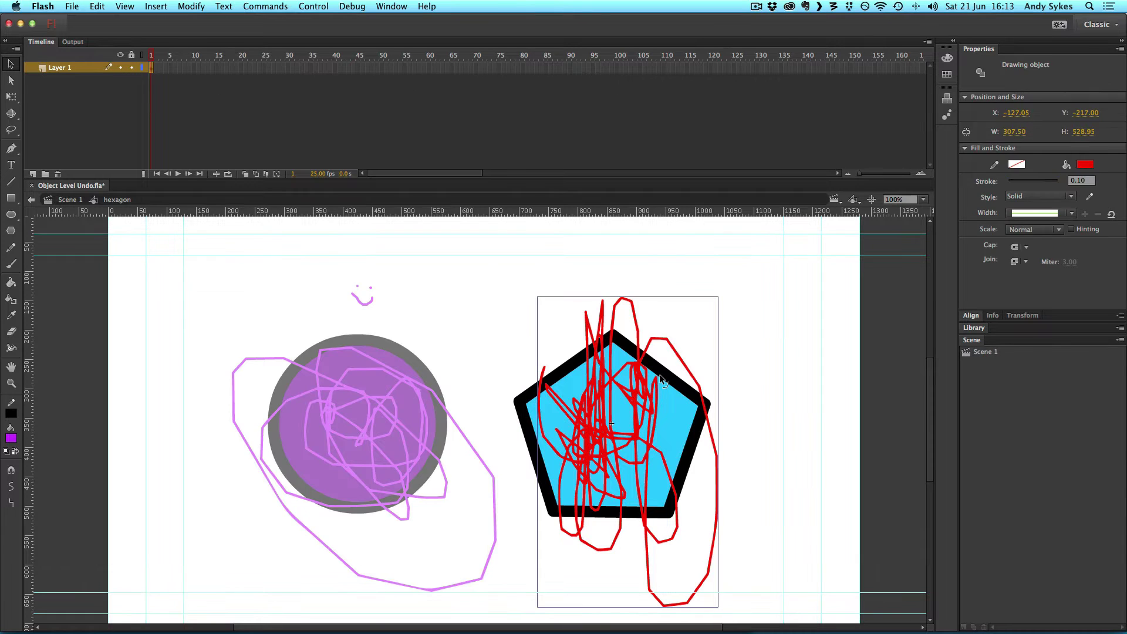
click(761, 391)
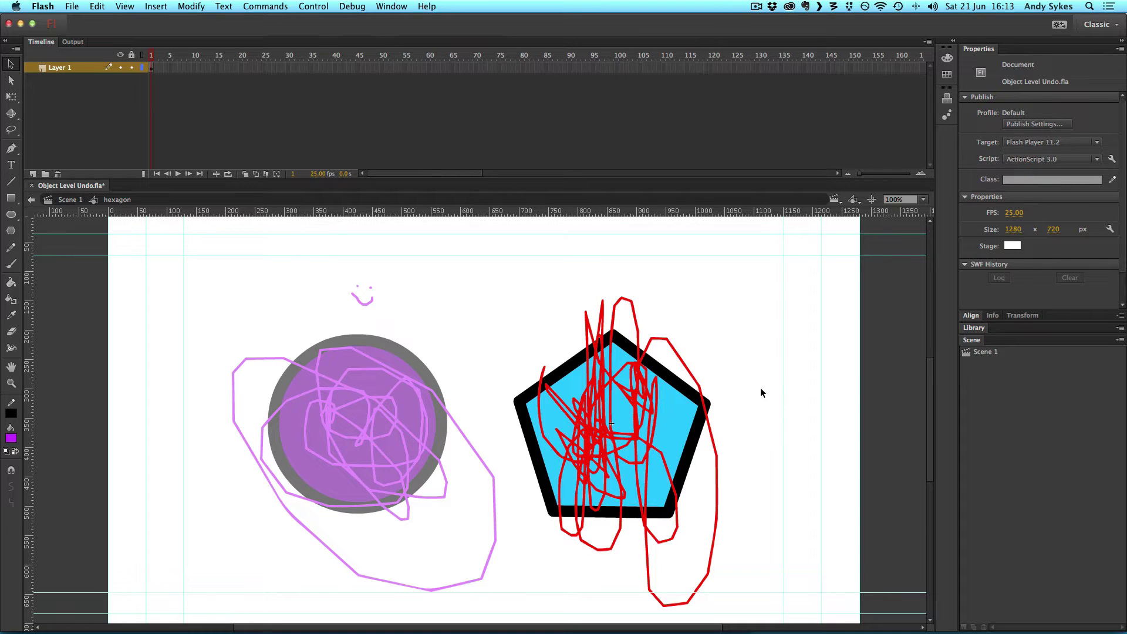
key(super+z)
key(super+z)
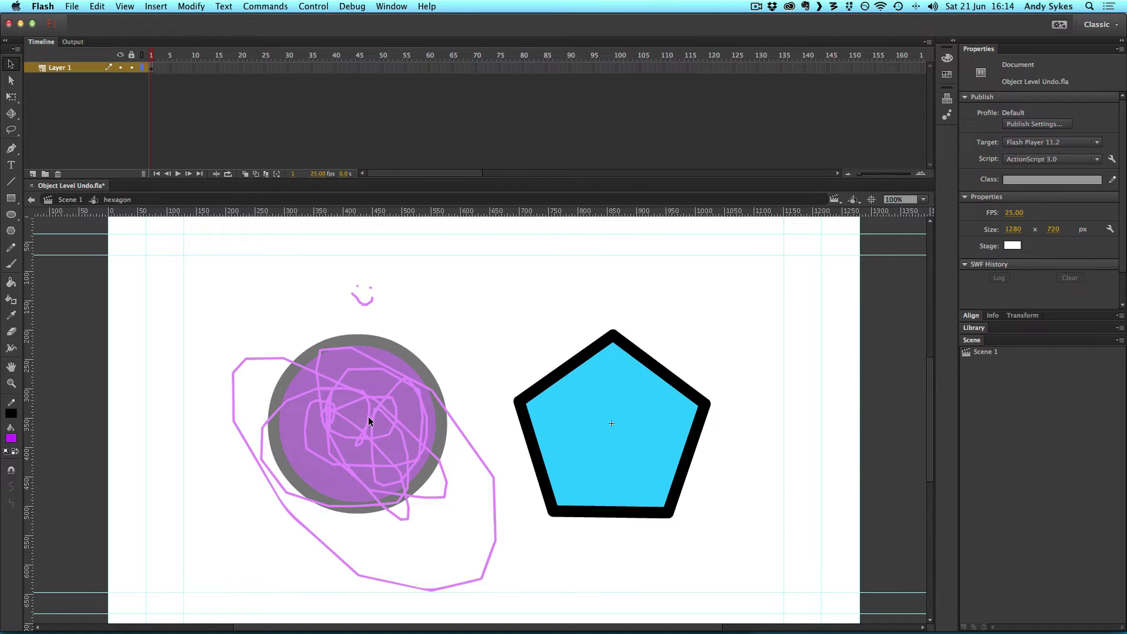
click(70, 200)
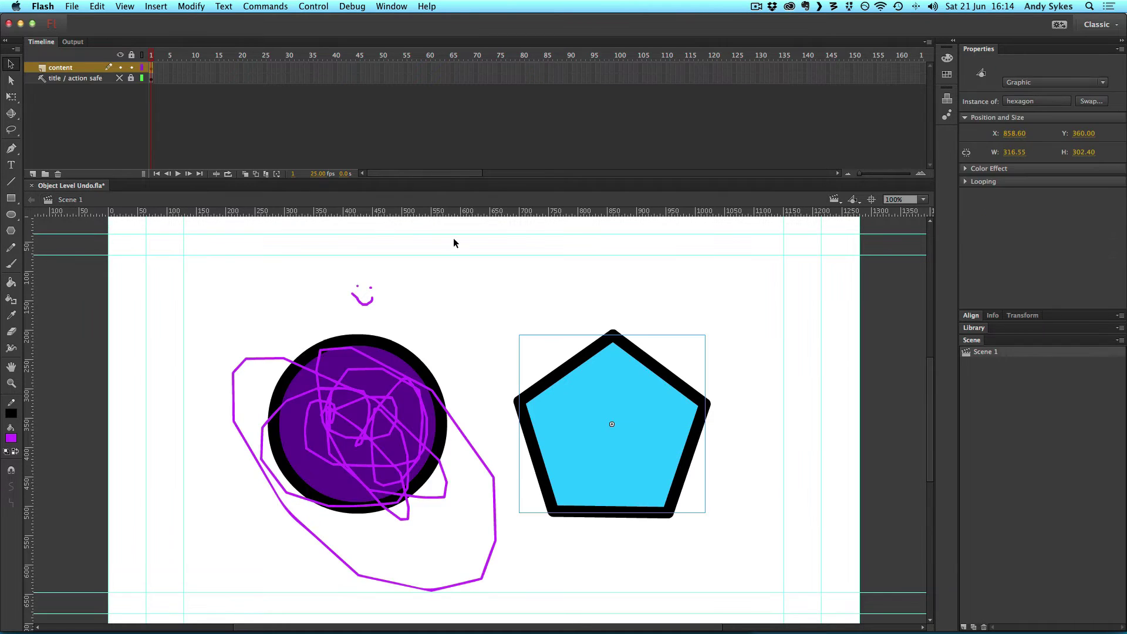
click(470, 281)
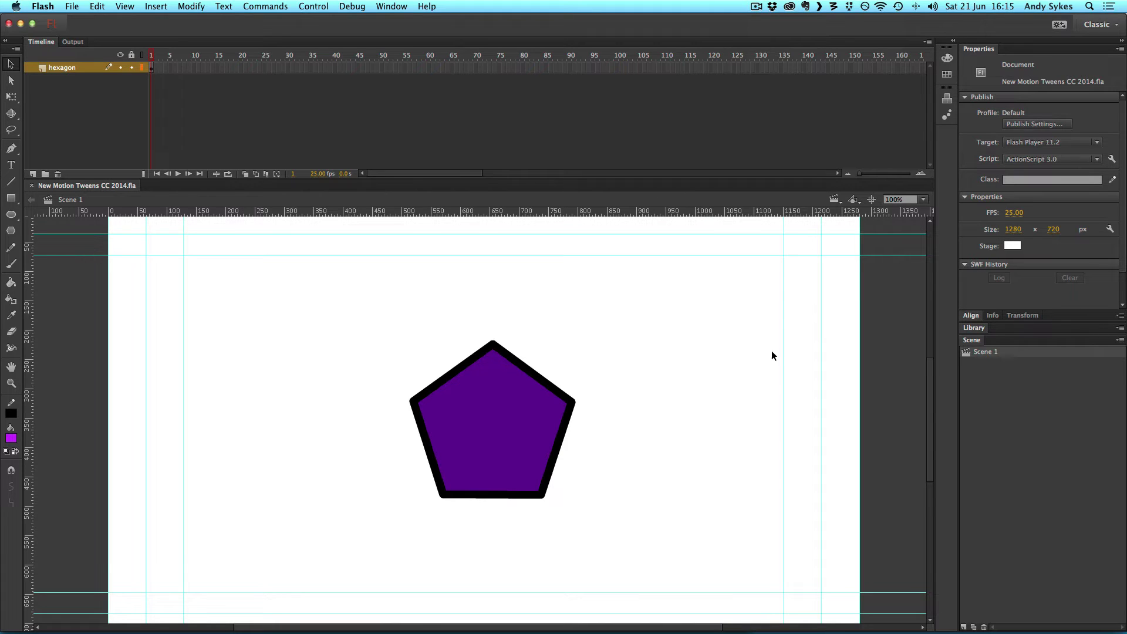
Step: Extend the hexagon layer to frame 25 and create a motion tween on it
click(264, 68)
key(F6)
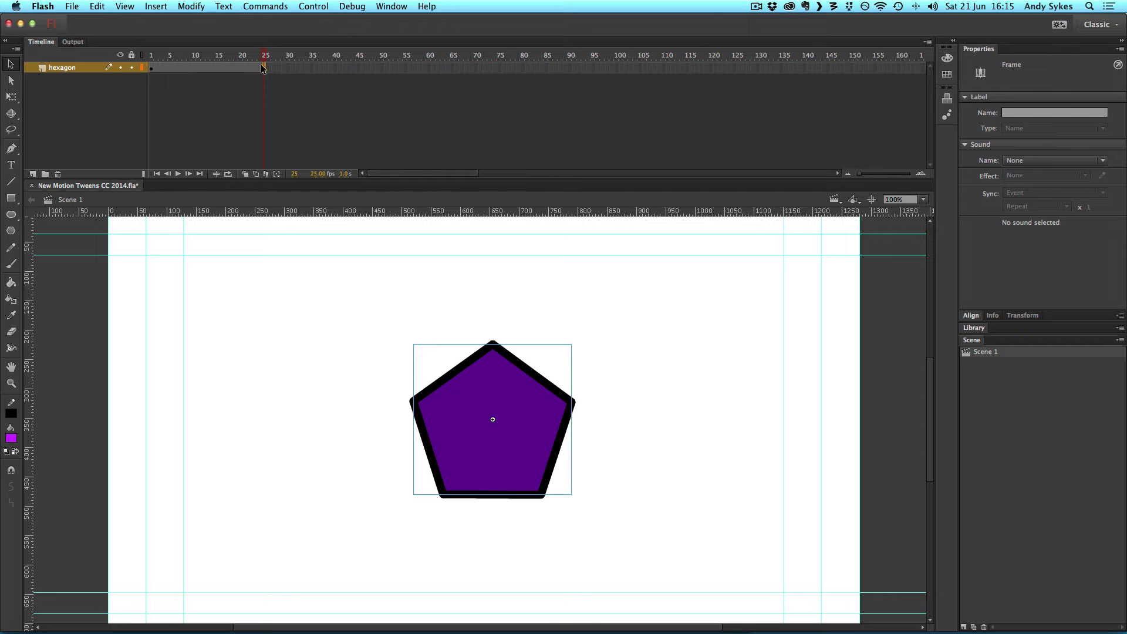
right_click(198, 70)
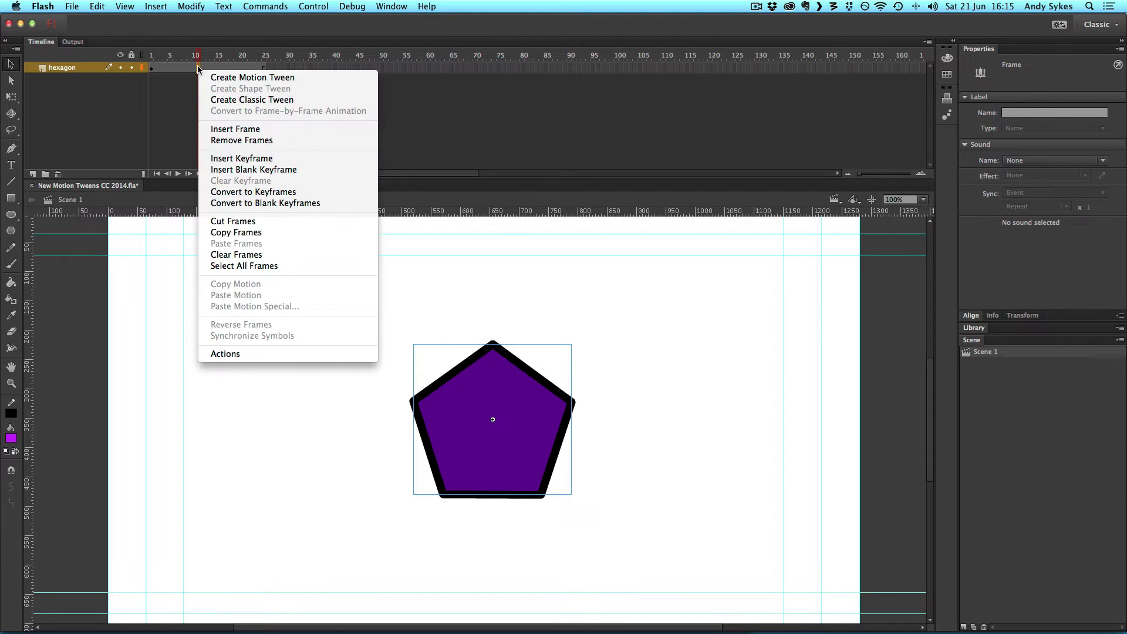
click(247, 80)
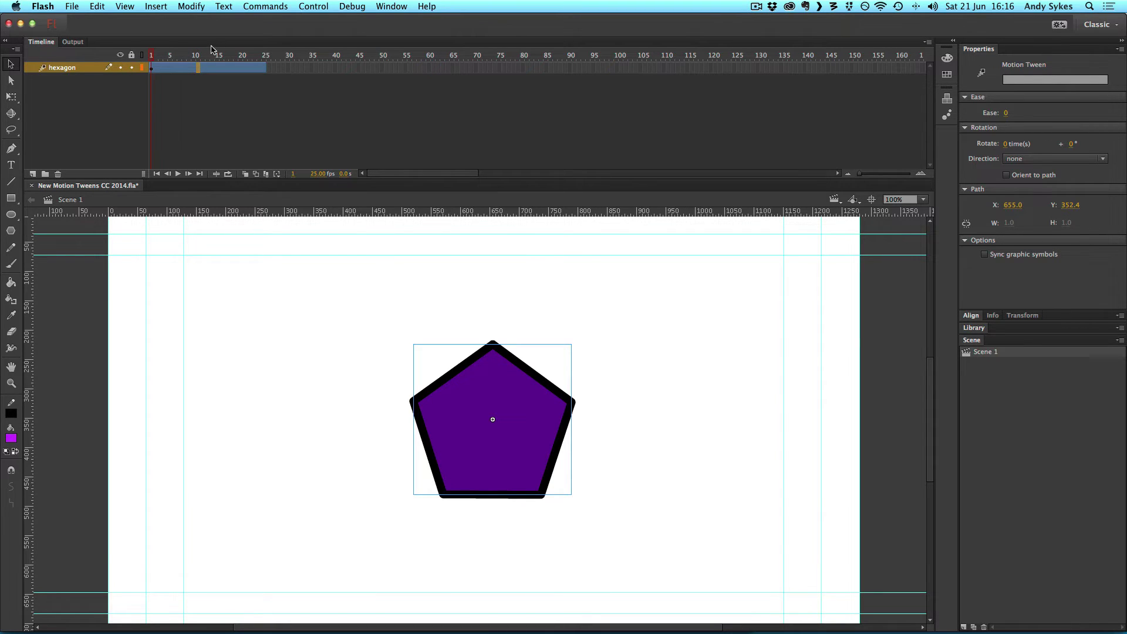
Step: At frame 25, move the hexagon to the right side of the stage, at about X 1112, and preview the motion
drag(193, 57, 315, 56)
click(317, 68)
click(228, 90)
drag(495, 407, 746, 407)
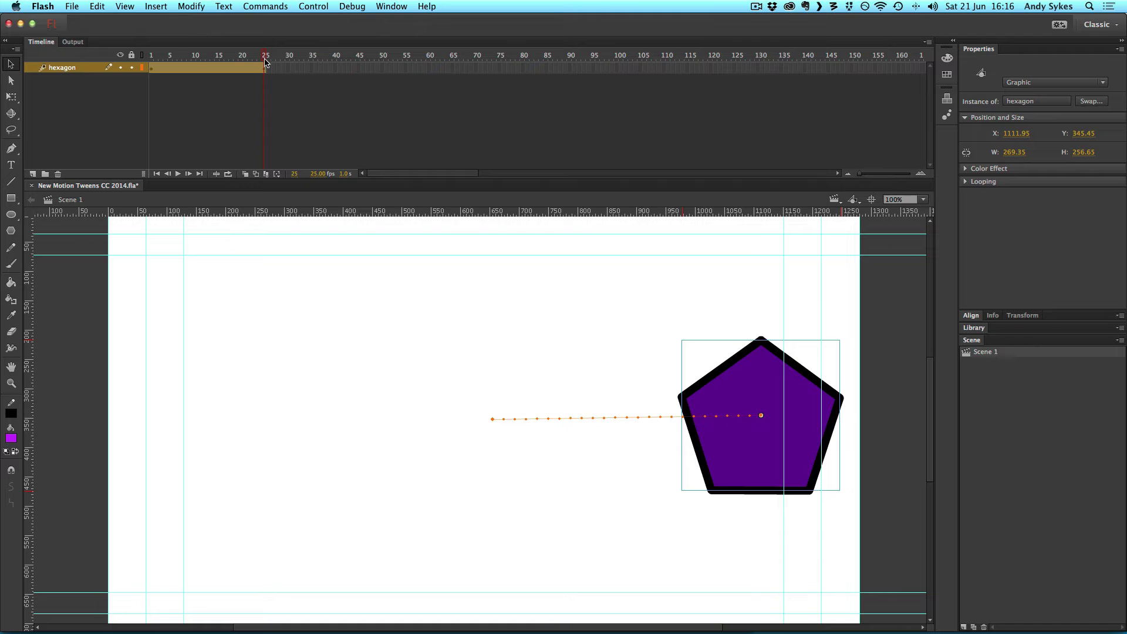
drag(264, 67, 101, 65)
key(Return)
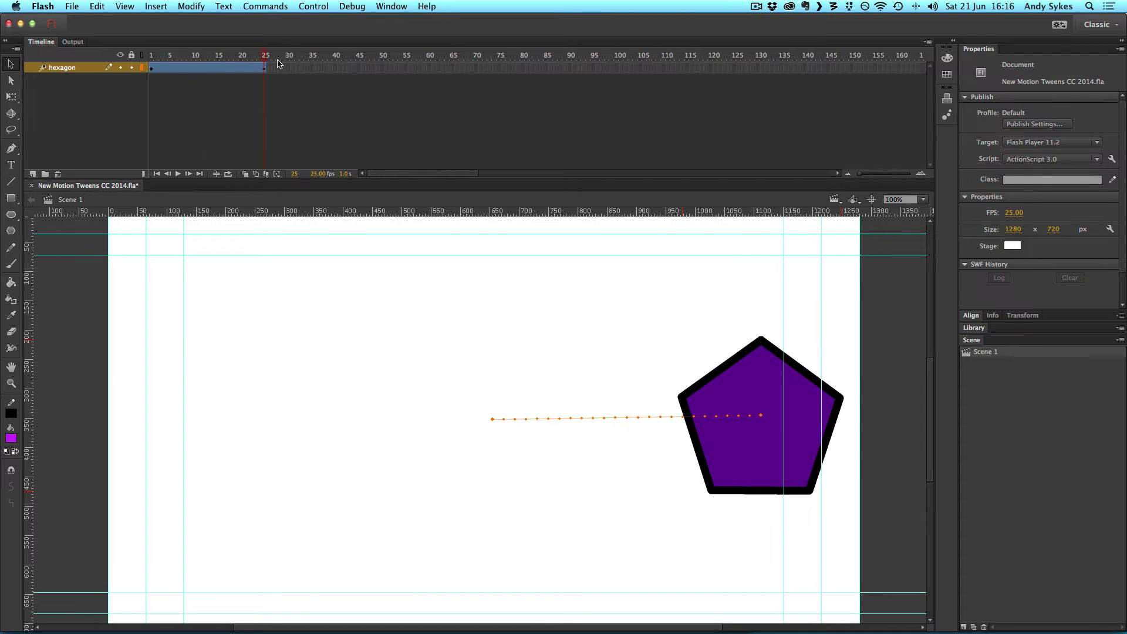
Step: Move the start point of the hexagon's motion path to the stage's left edge, at about X 72, and go back to frame 1
click(626, 432)
click(625, 438)
drag(491, 420, 156, 423)
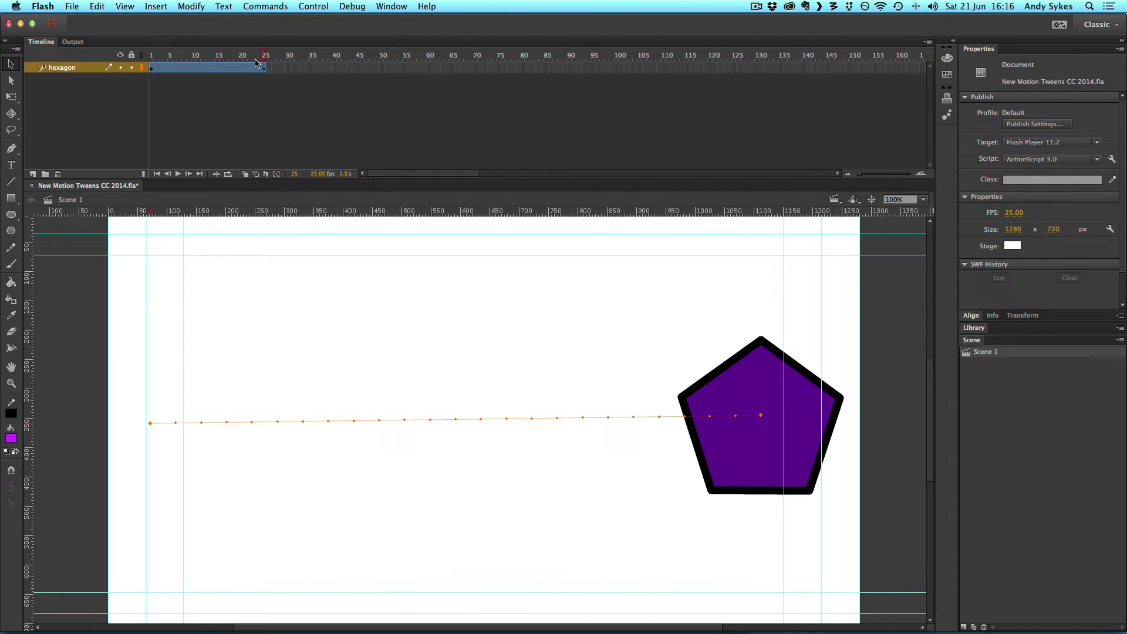
drag(255, 59, 141, 76)
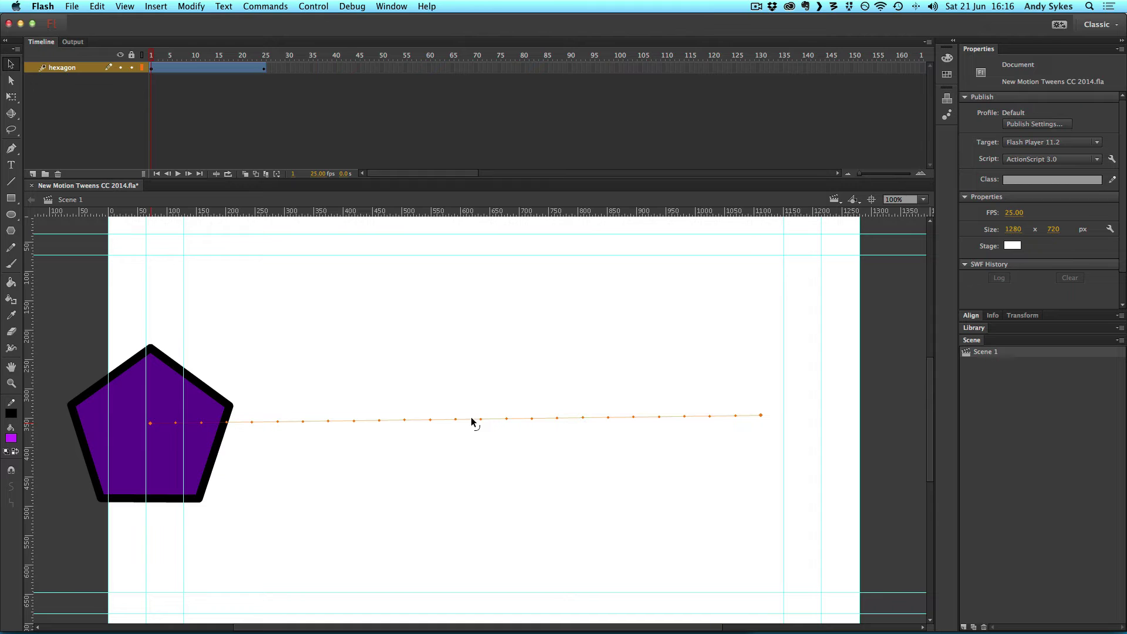
Step: Bend the motion path into an upward arc, preview the motion, and reshape the path into a downward curve
drag(471, 422, 383, 305)
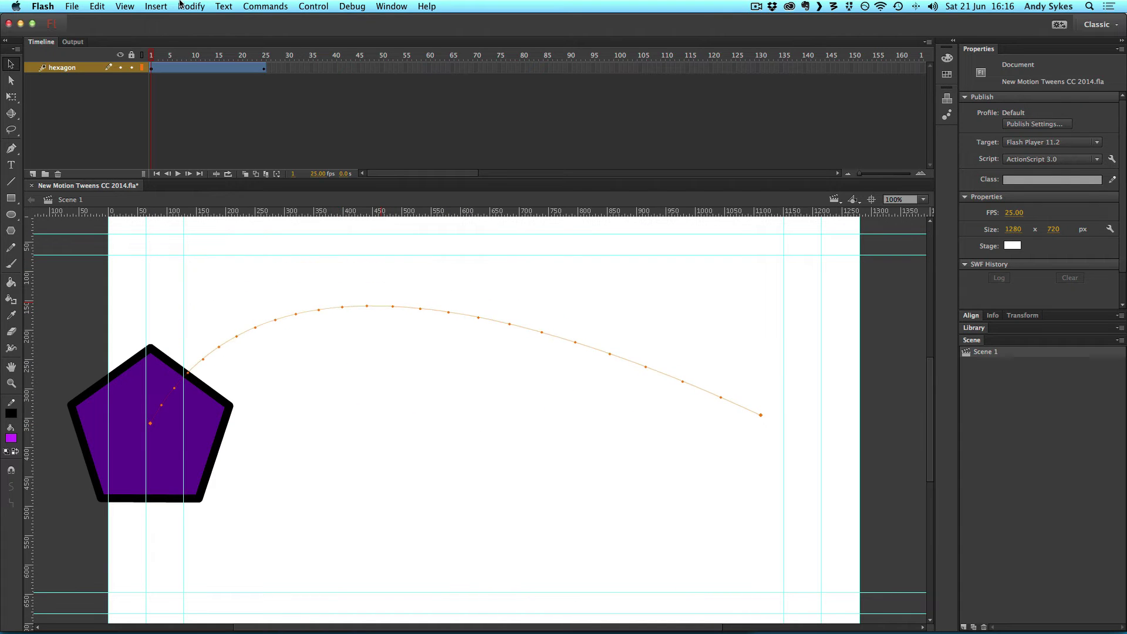
key(Return)
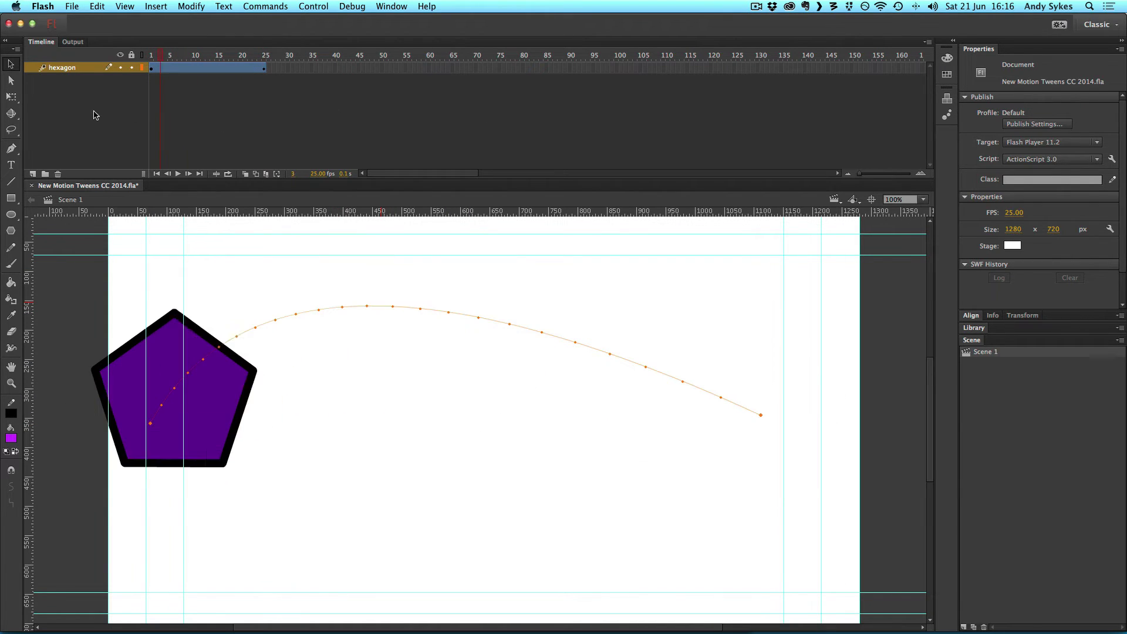
drag(486, 319, 599, 554)
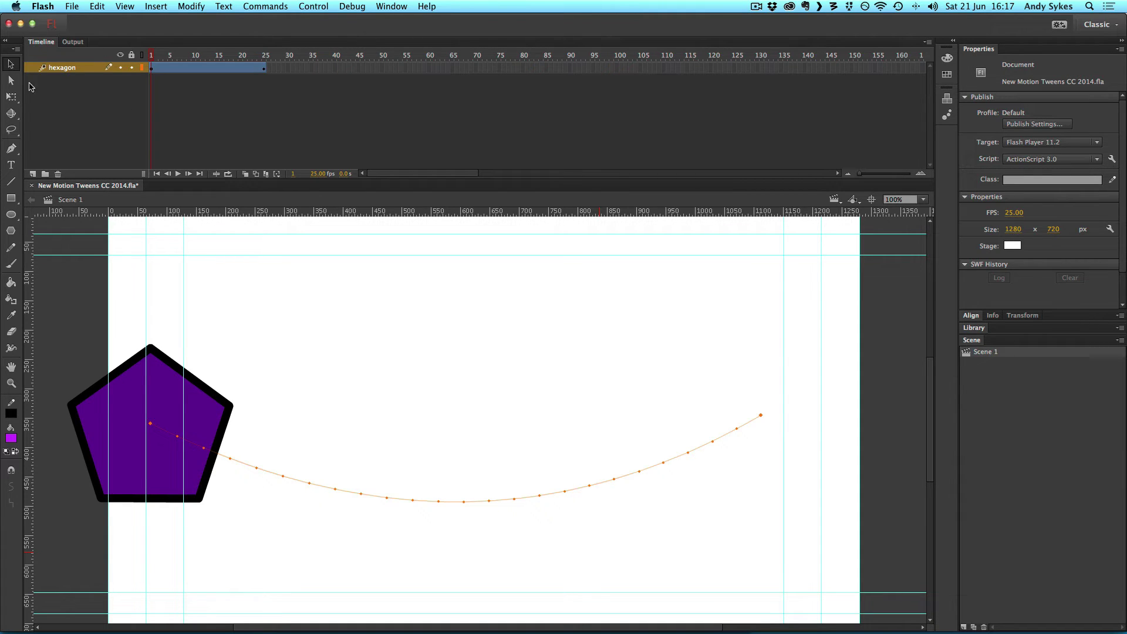
Step: Expand the Motion Editor for the hexagon tween and compare the X and Y location curves
click(195, 70)
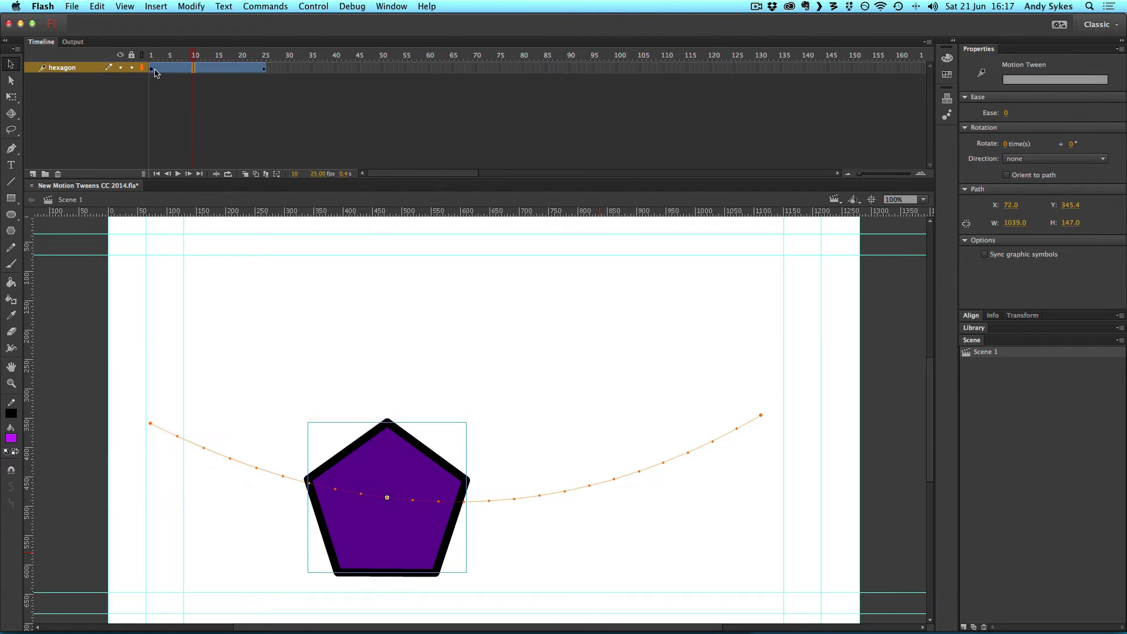
double_click(197, 68)
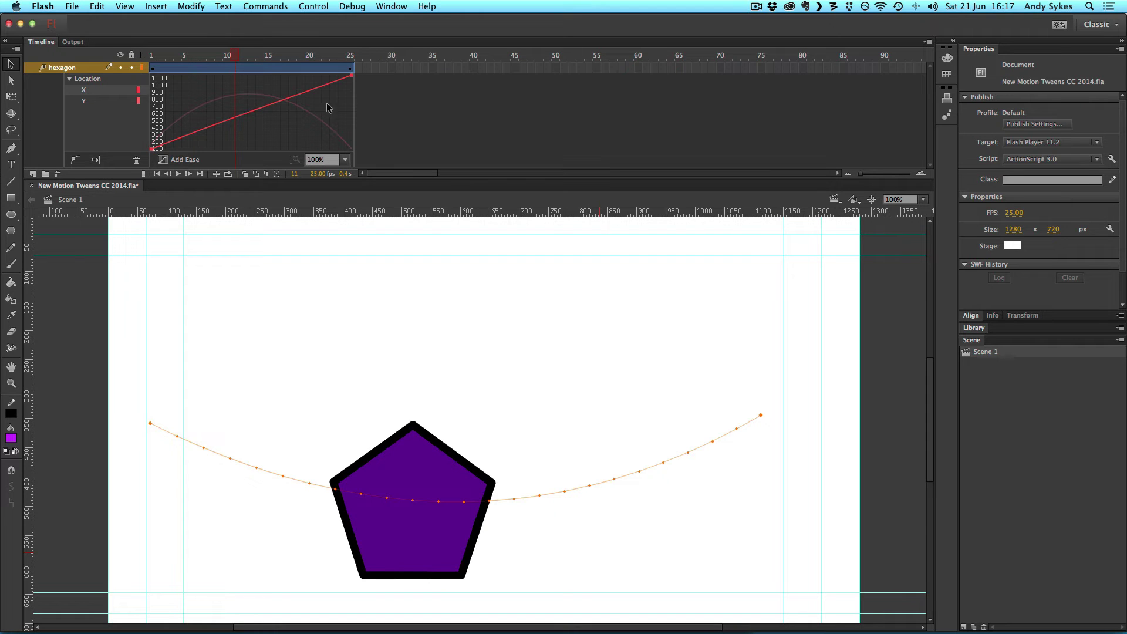
click(85, 100)
click(90, 91)
click(91, 101)
click(91, 92)
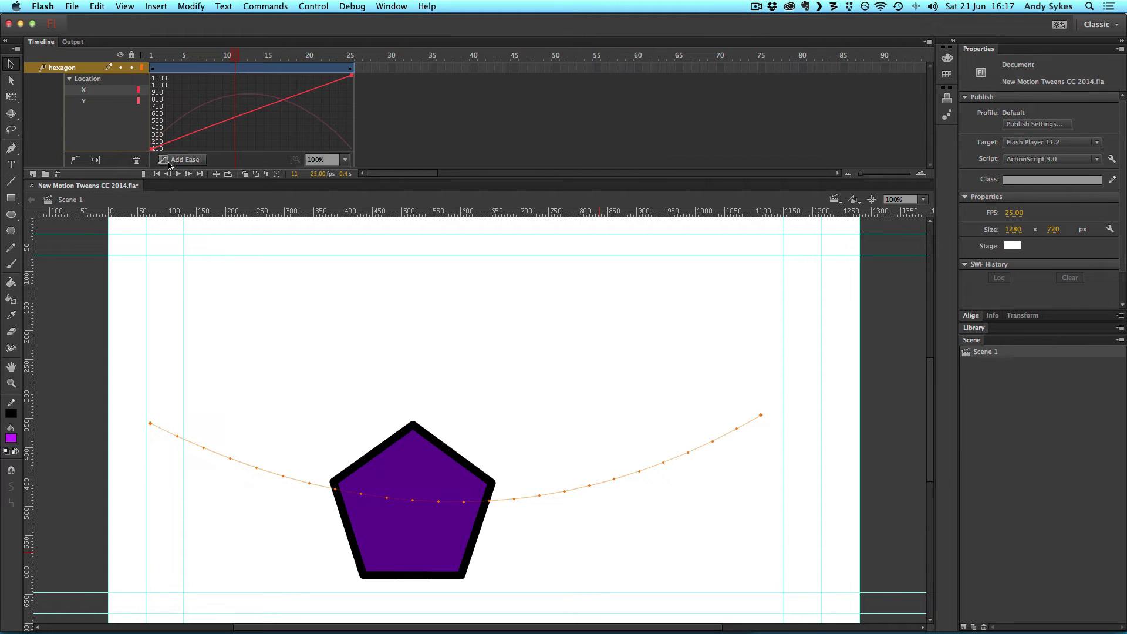
Step: Apply the Simple (Fastest) ease to the tween's whole Location property and play back the animation
click(93, 81)
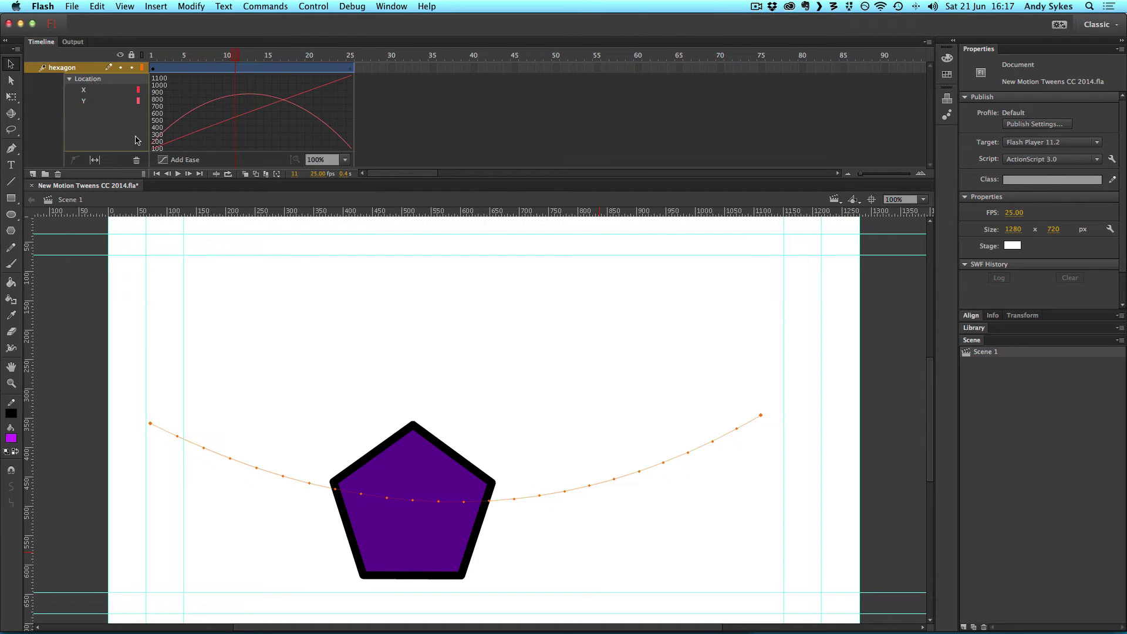
click(163, 160)
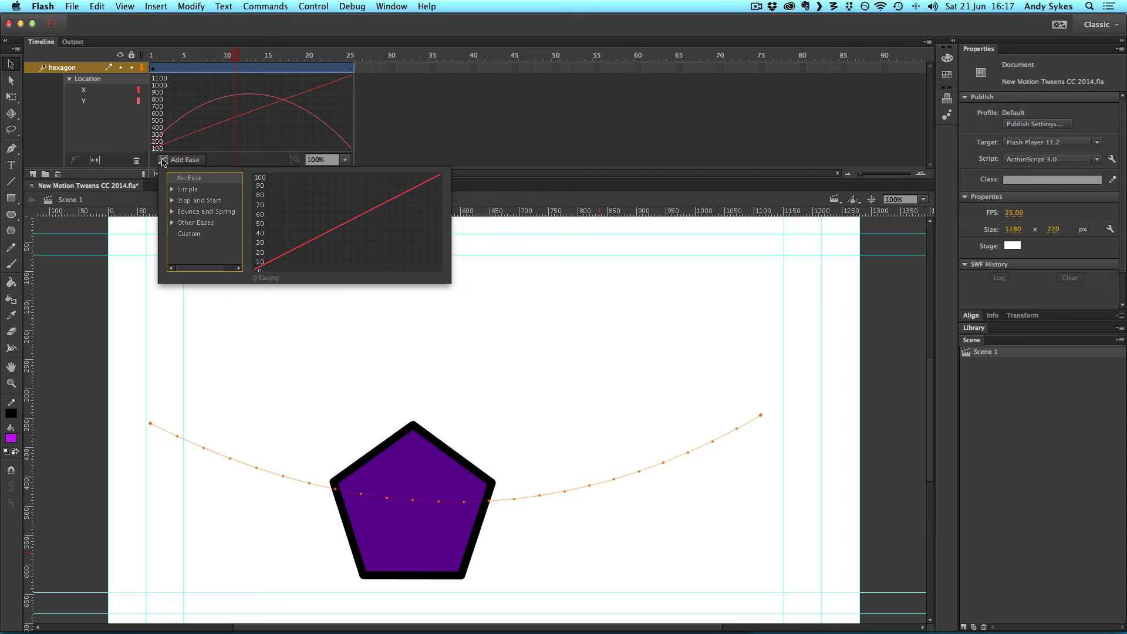
click(172, 190)
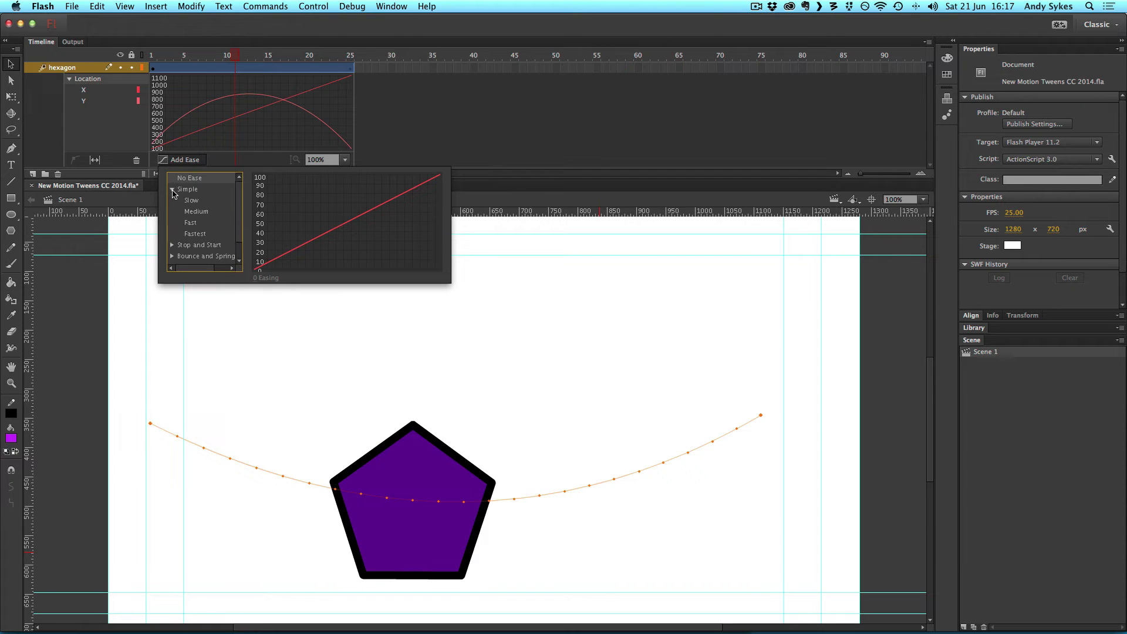
click(172, 190)
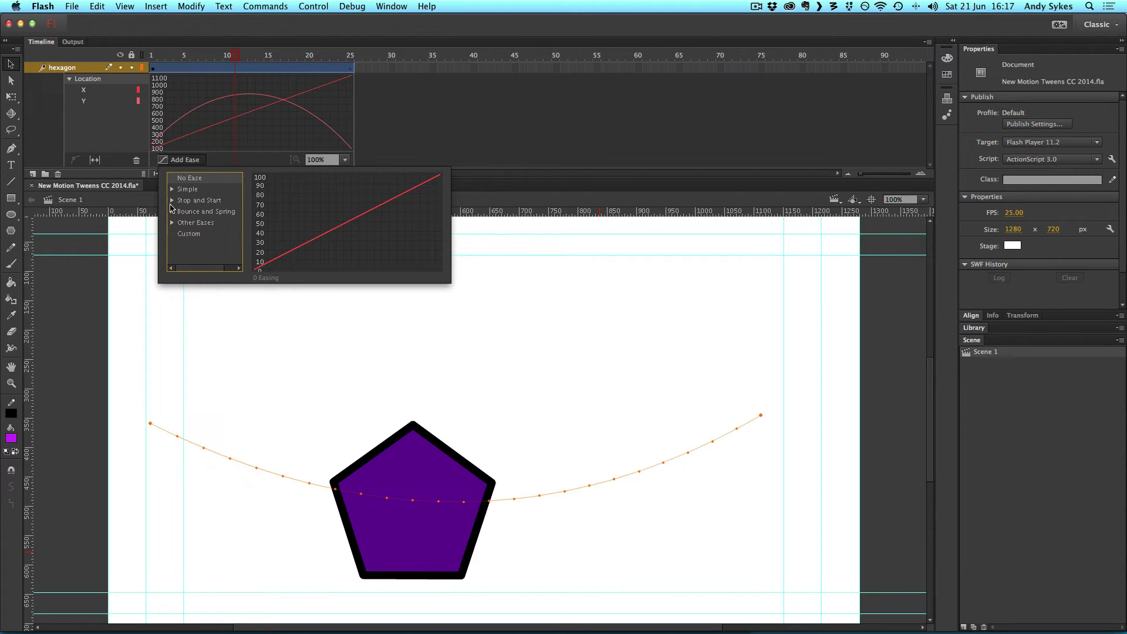
click(172, 190)
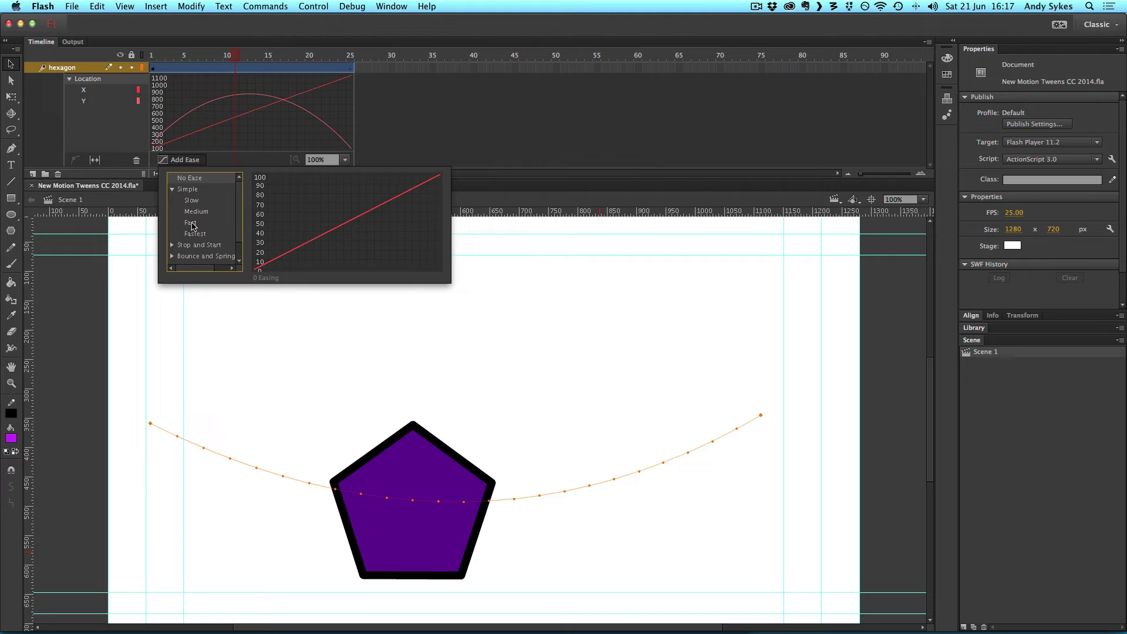
click(195, 235)
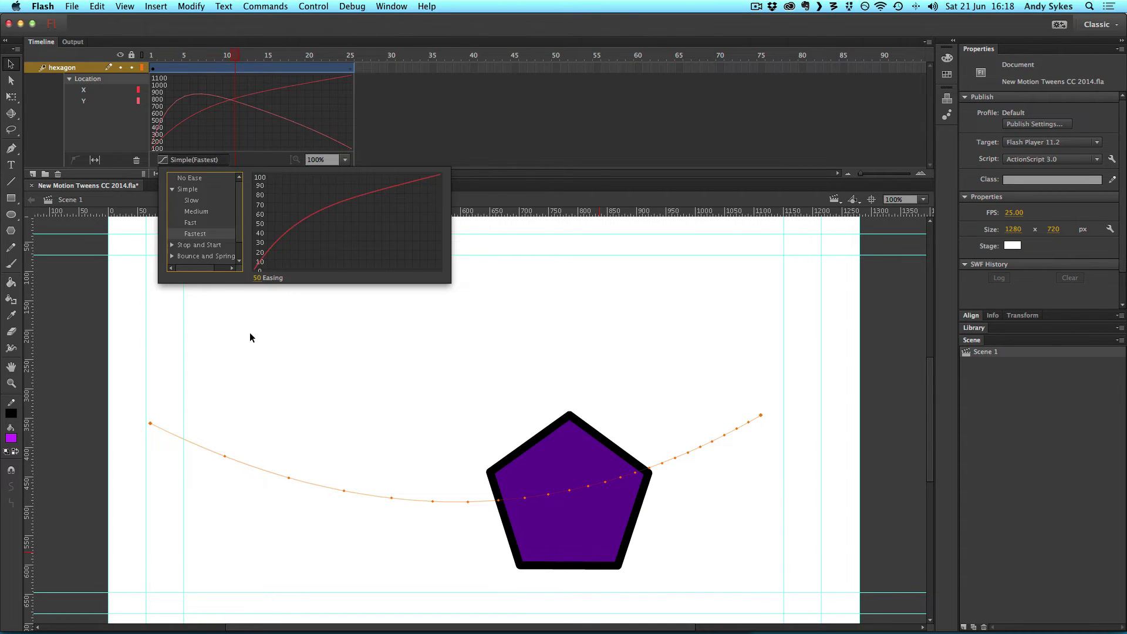
click(126, 272)
key(Return)
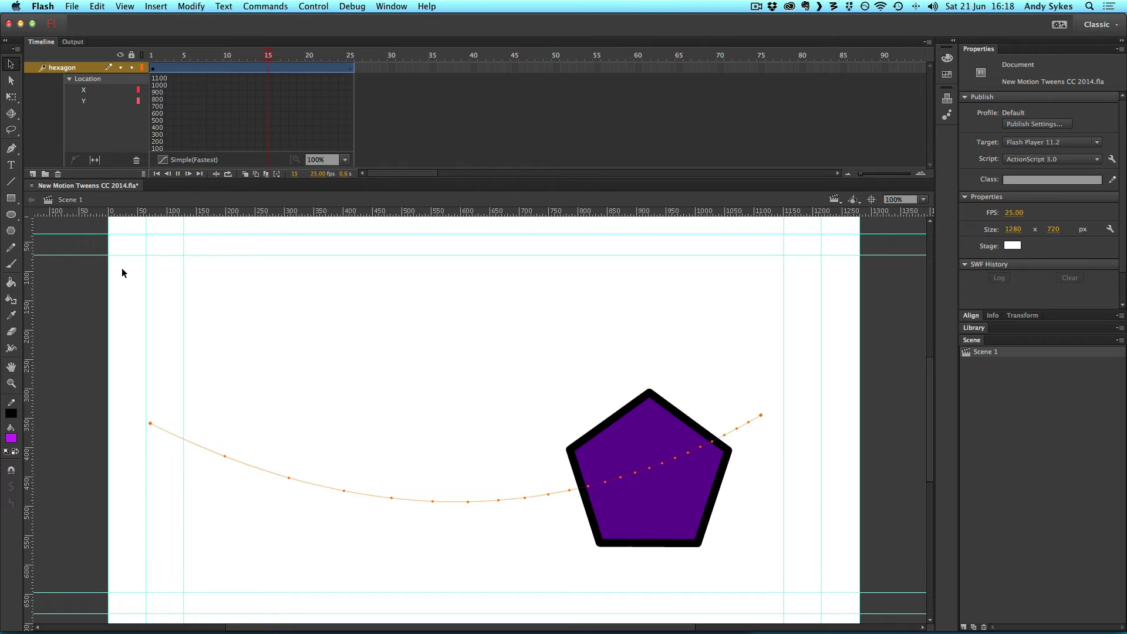
key(Return)
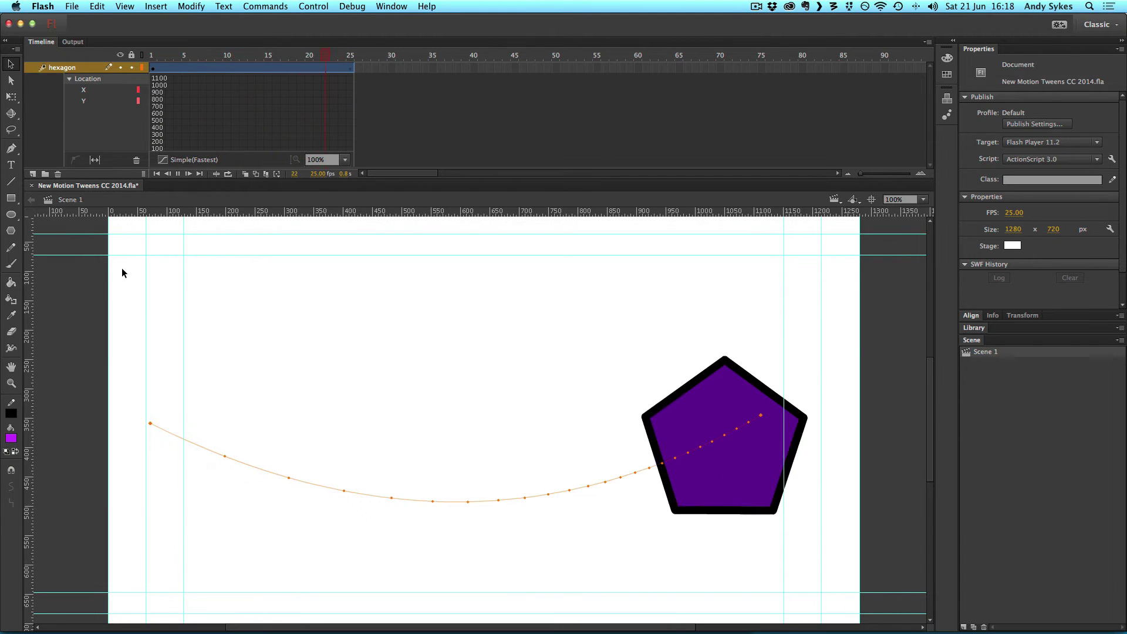
Step: Set the hexagon tween to rotate 1 time with no ease on the rotation, and play back the animation
key(Return)
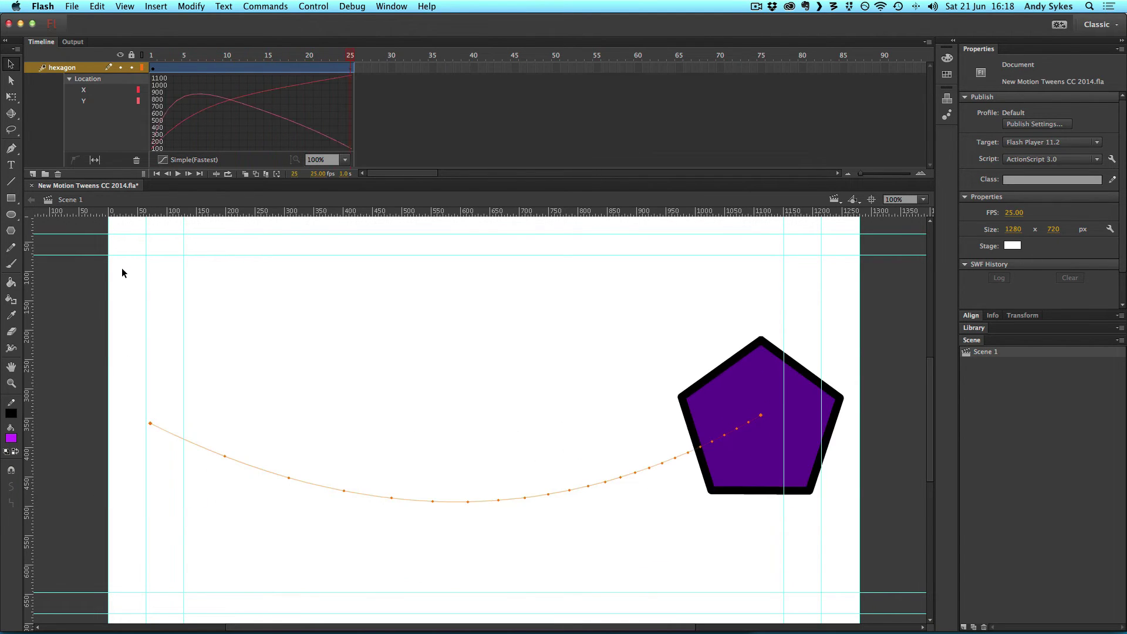
key(Return)
click(151, 69)
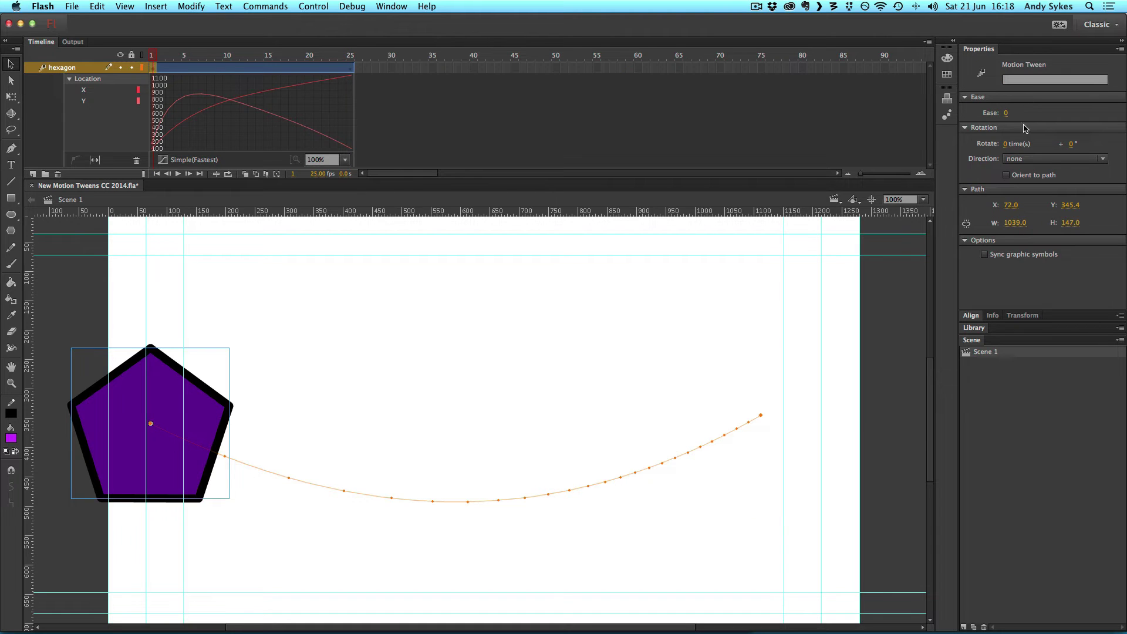
click(1011, 147)
text(1)
key(Return)
click(191, 160)
click(176, 178)
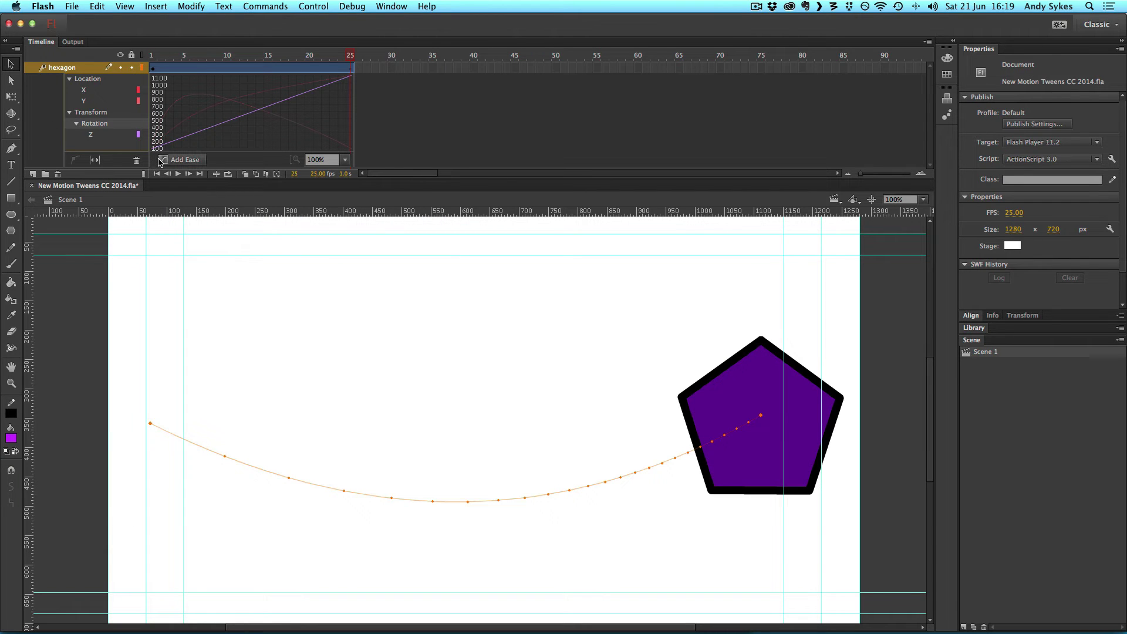
key(Return)
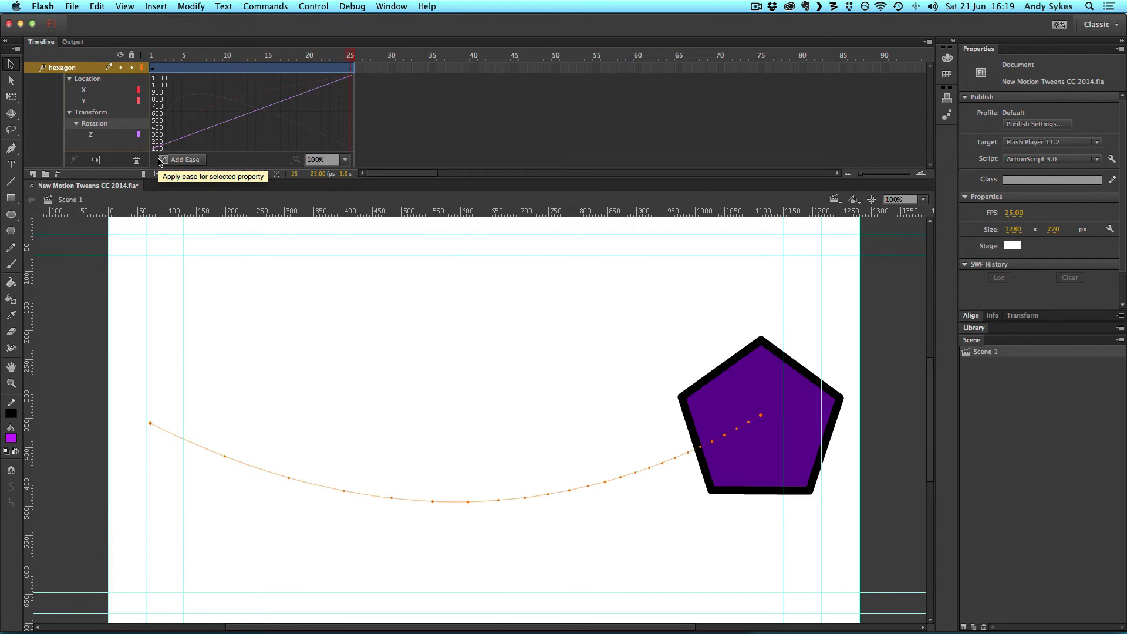
Step: Apply the Spring ease from Bounce and Spring to the hexagon's Rotation property and play back the animation
click(161, 160)
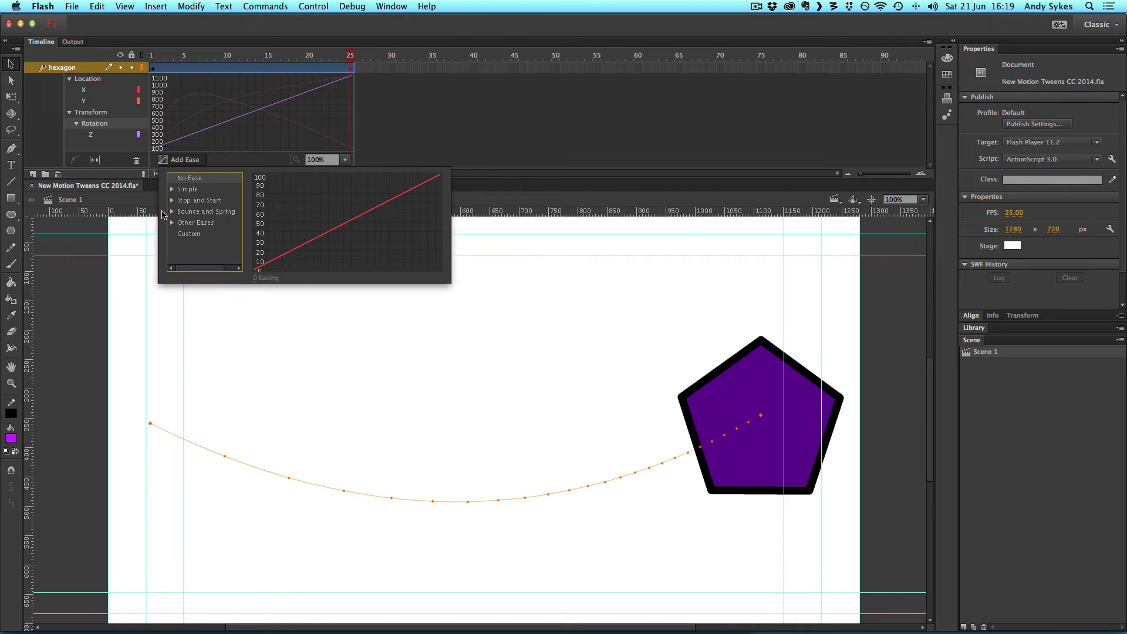
click(173, 212)
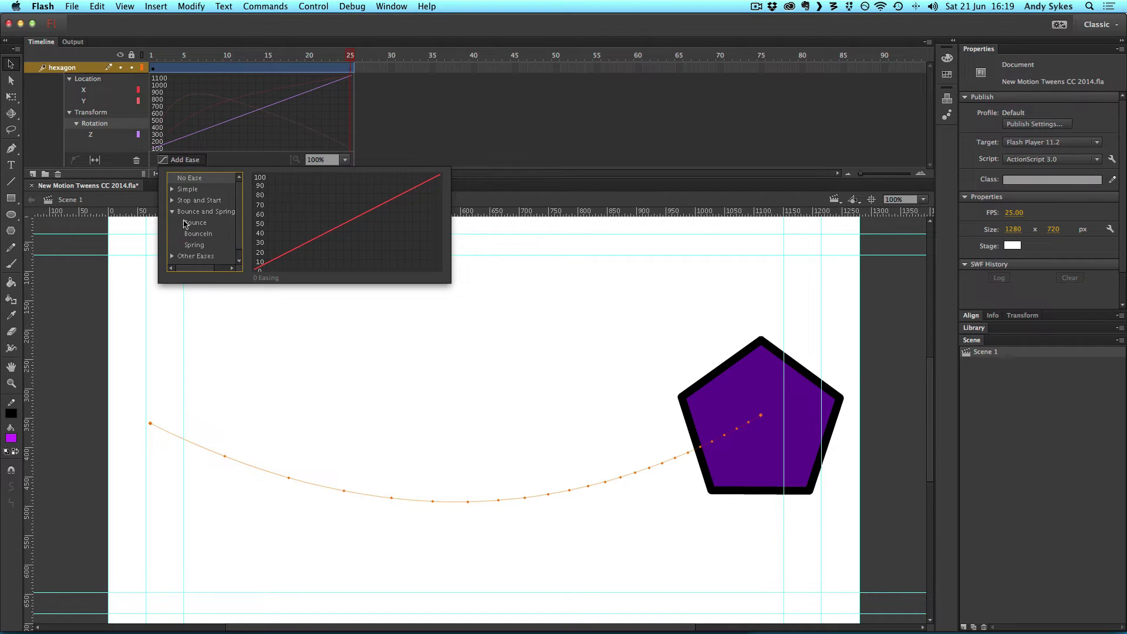
click(194, 245)
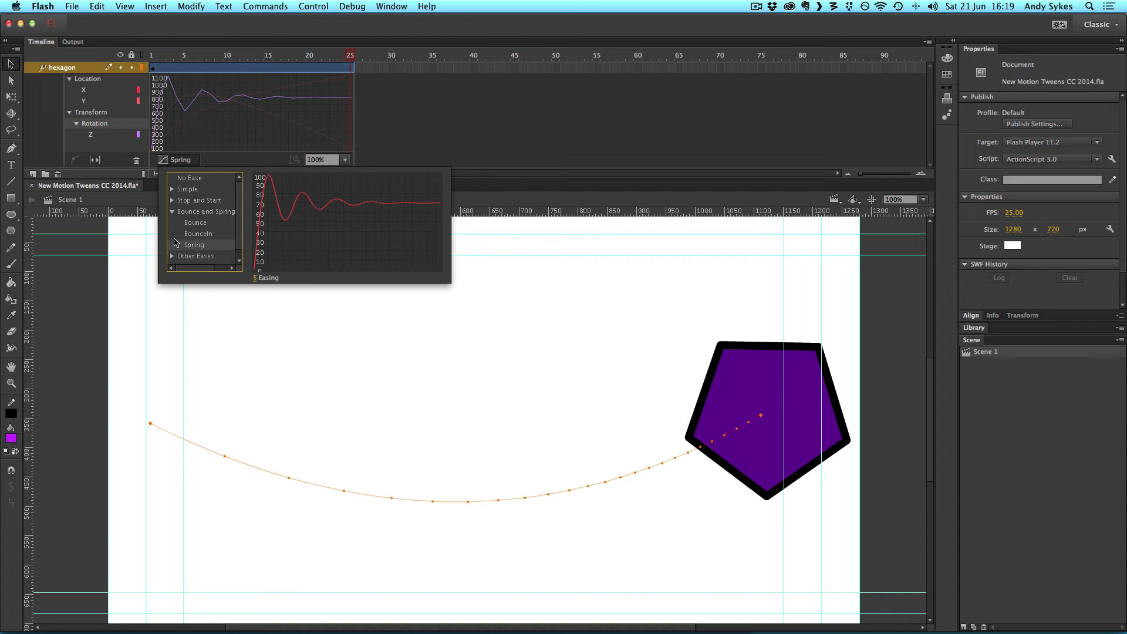
click(121, 271)
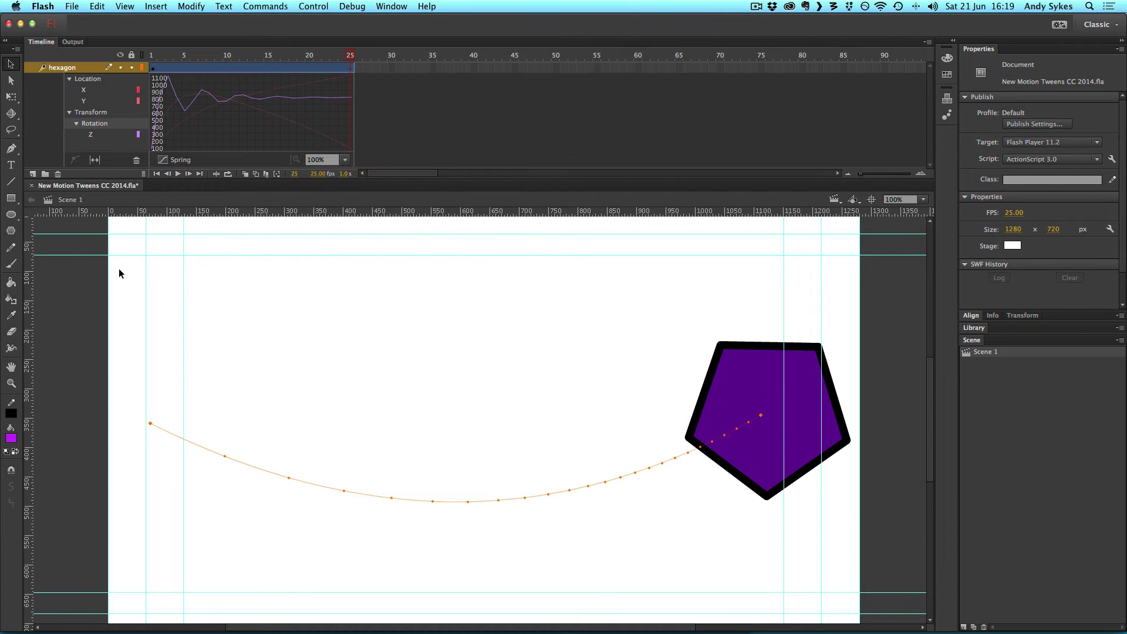
key(Return)
Step: Compare the eases and curves of the hexagon's Rotation, whole Location and individual X and Y properties
click(115, 136)
click(114, 126)
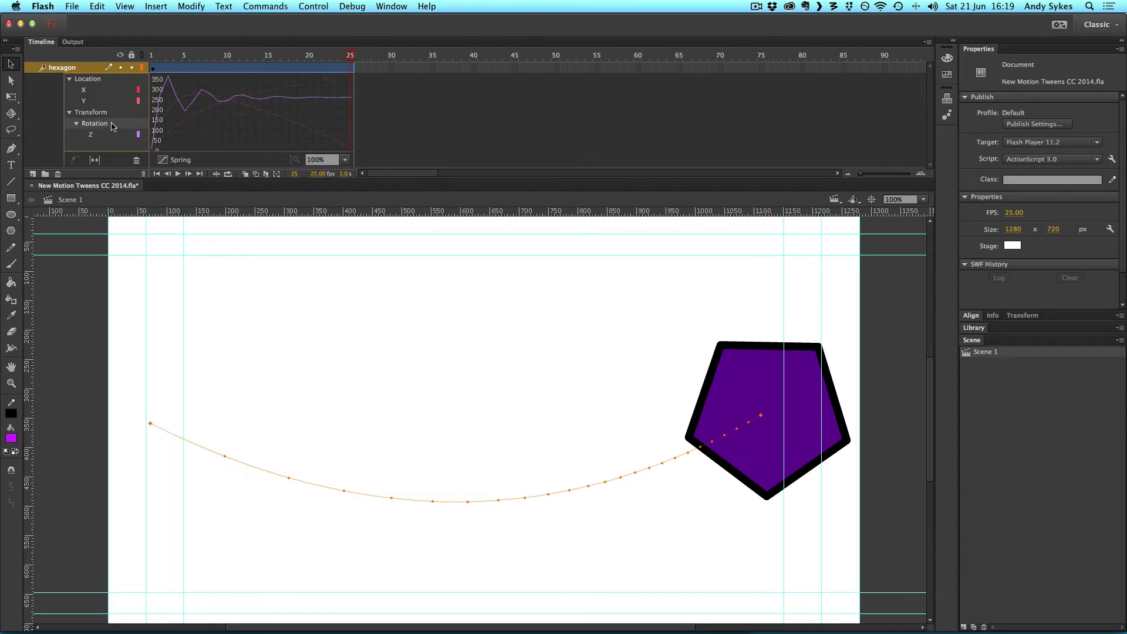
click(92, 101)
click(88, 88)
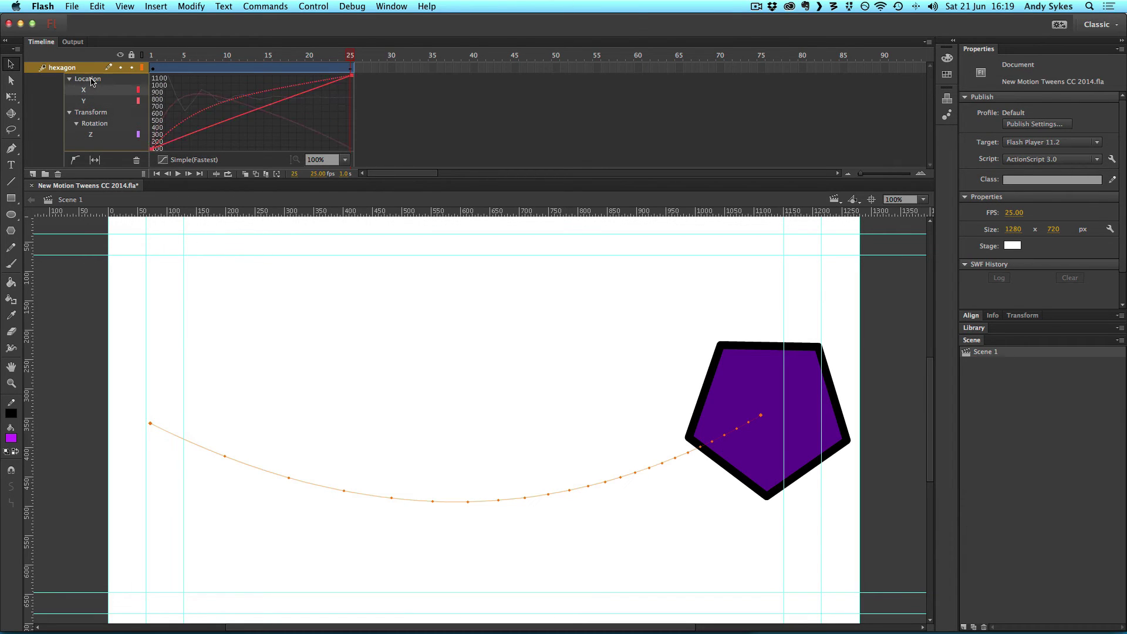
click(91, 81)
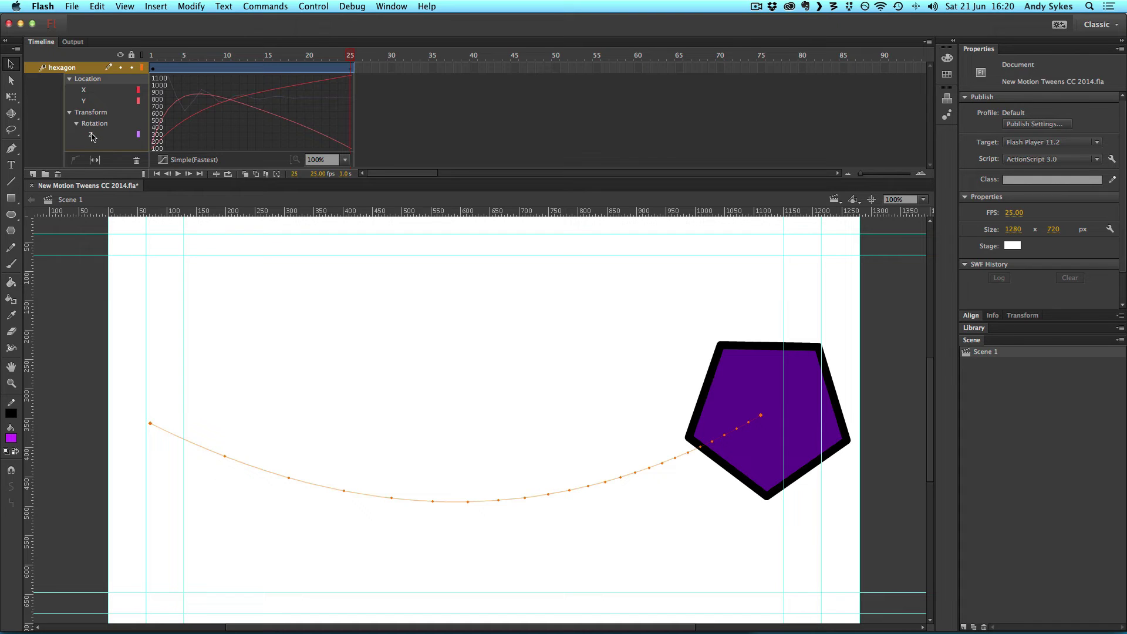
click(88, 90)
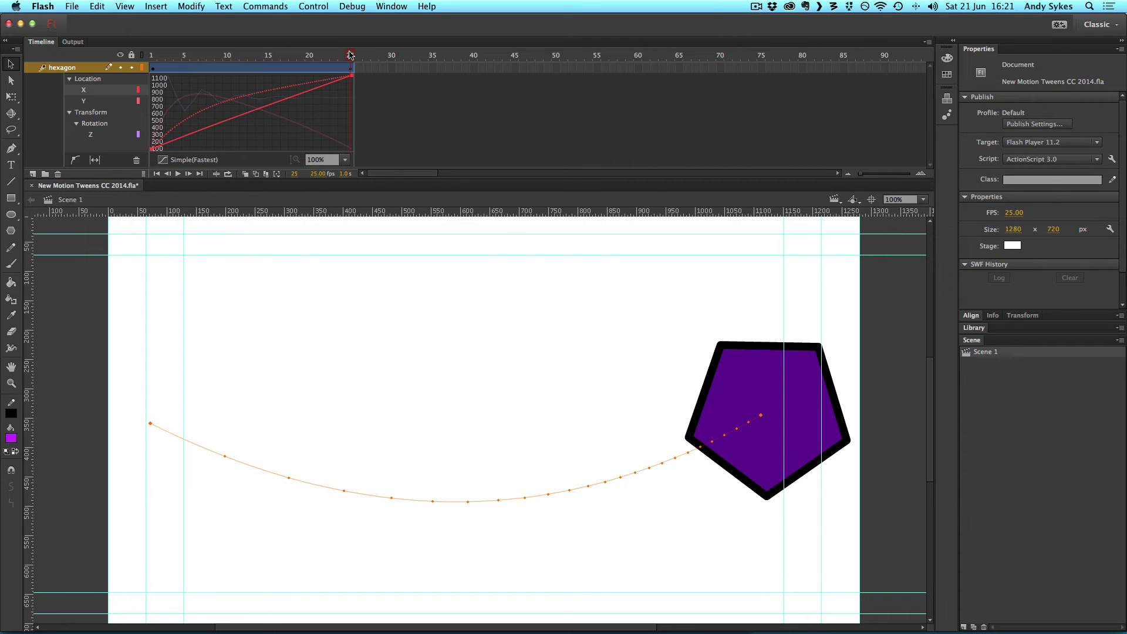
Step: Extend the hexagon tween to frame 40, move the hexagon there to about X 621, Y 162, and preview from frame 1
click(474, 66)
key(F5)
click(754, 375)
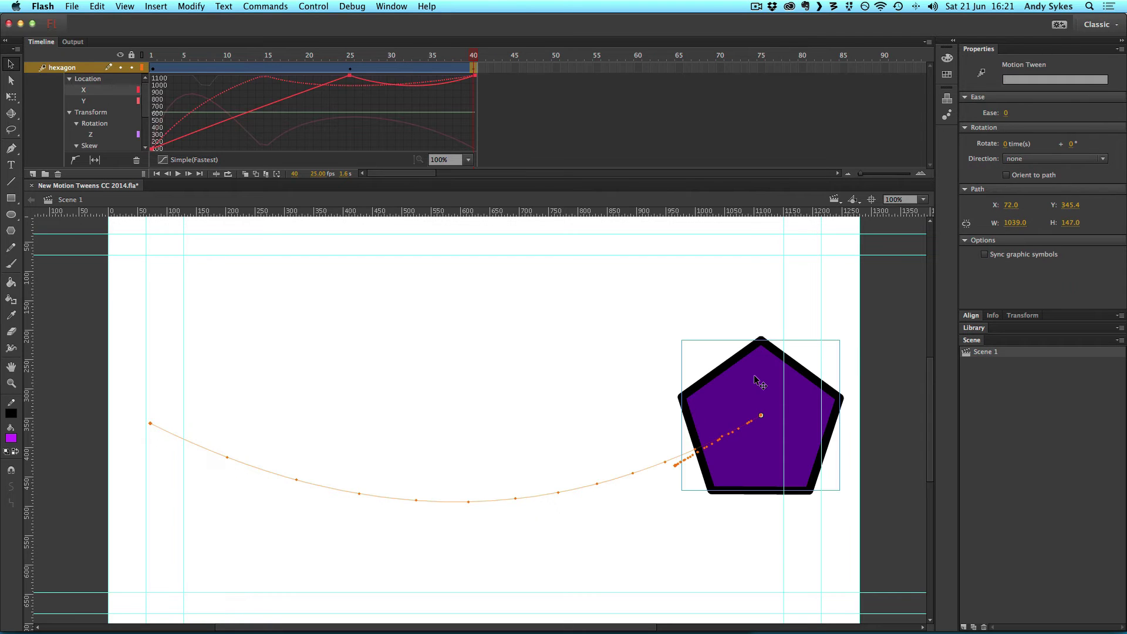
drag(754, 375, 472, 271)
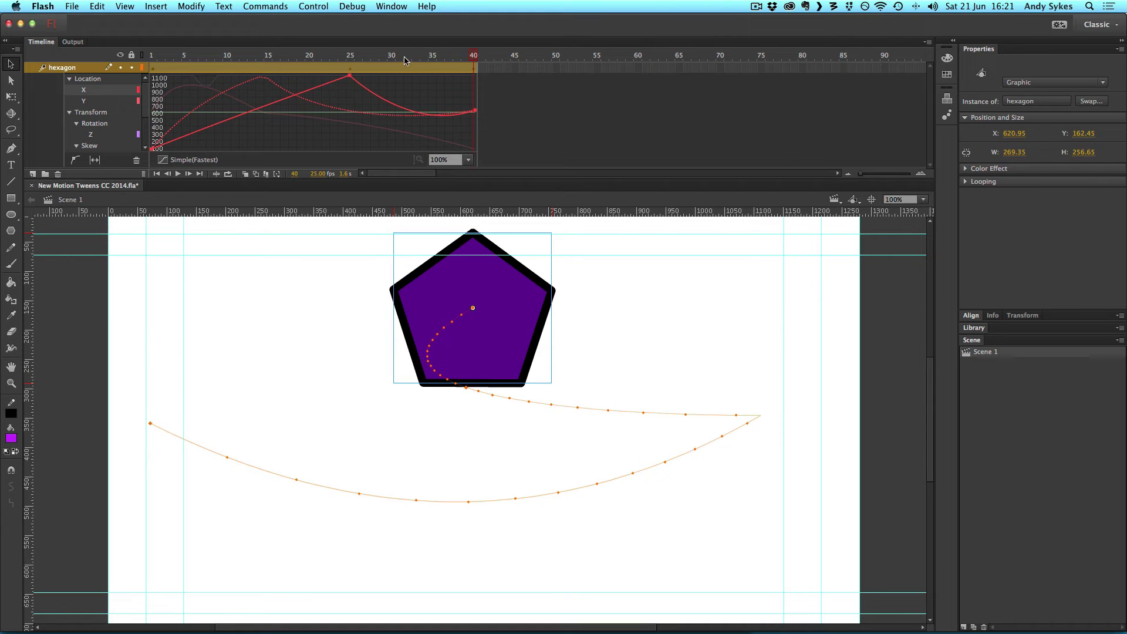
click(151, 55)
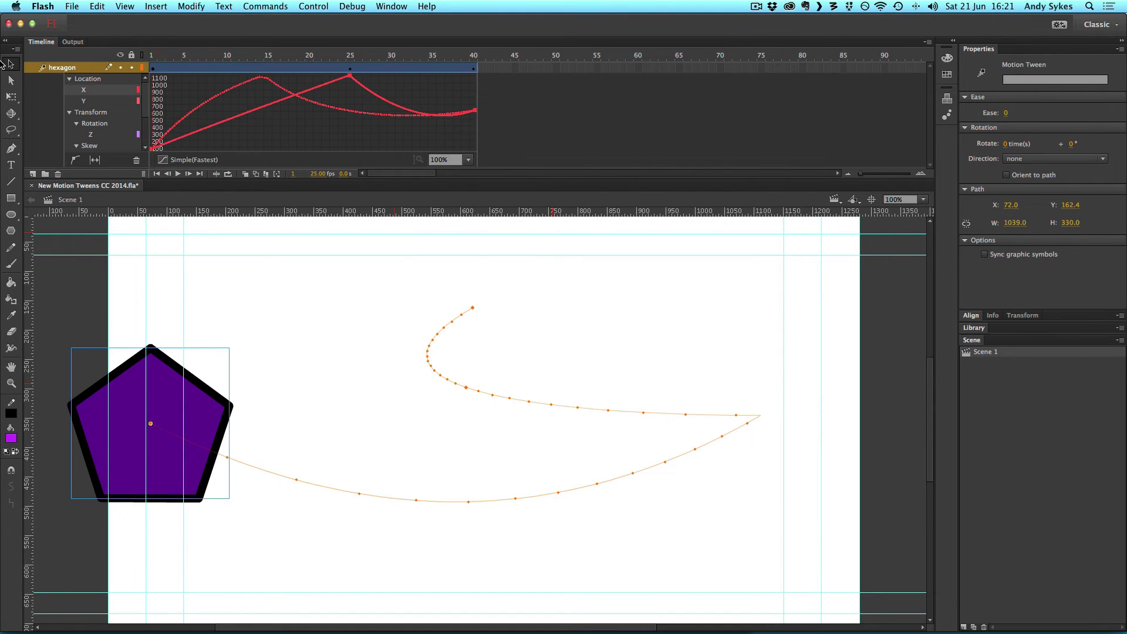
key(Return)
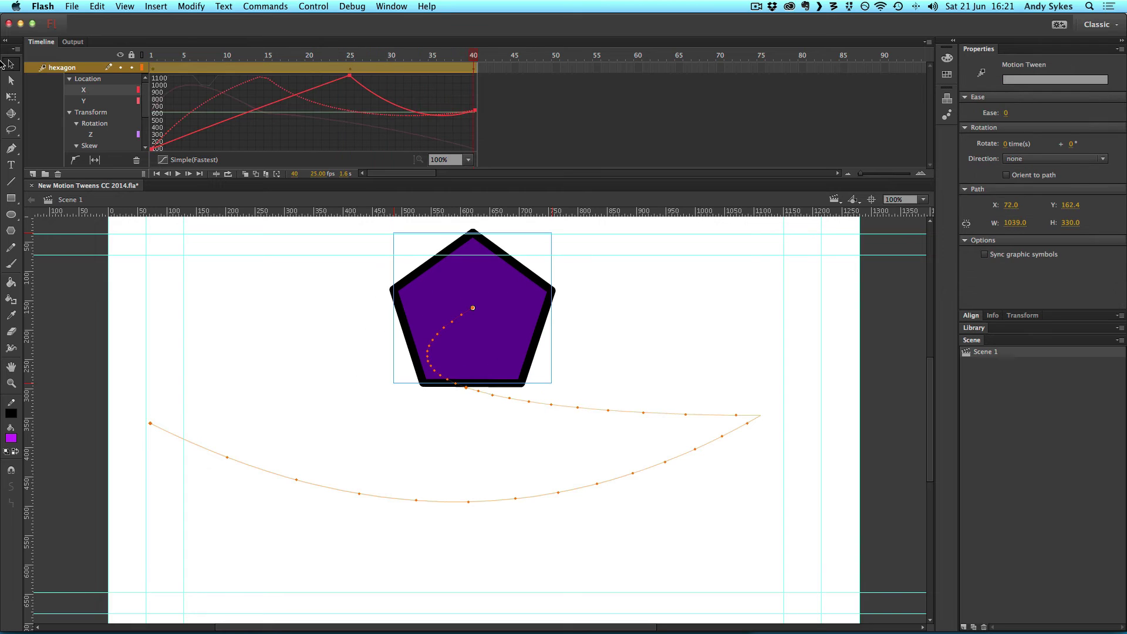
Step: Examine how the ease spreads across the extended tween by checking frames 5, 25 and 40 and playing it back
click(187, 69)
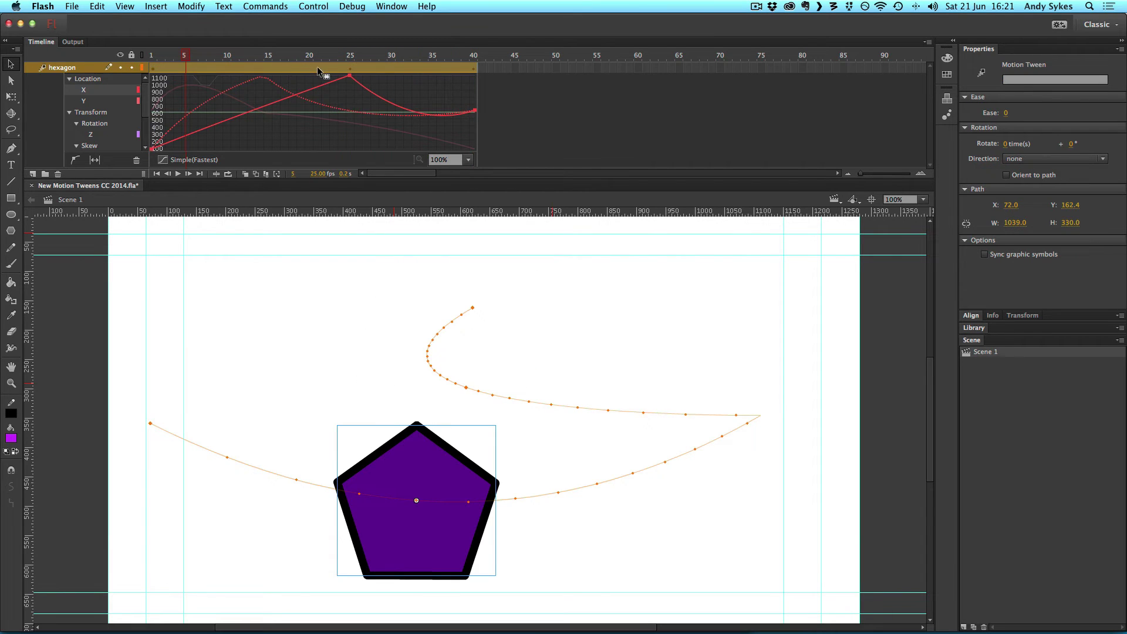
click(350, 68)
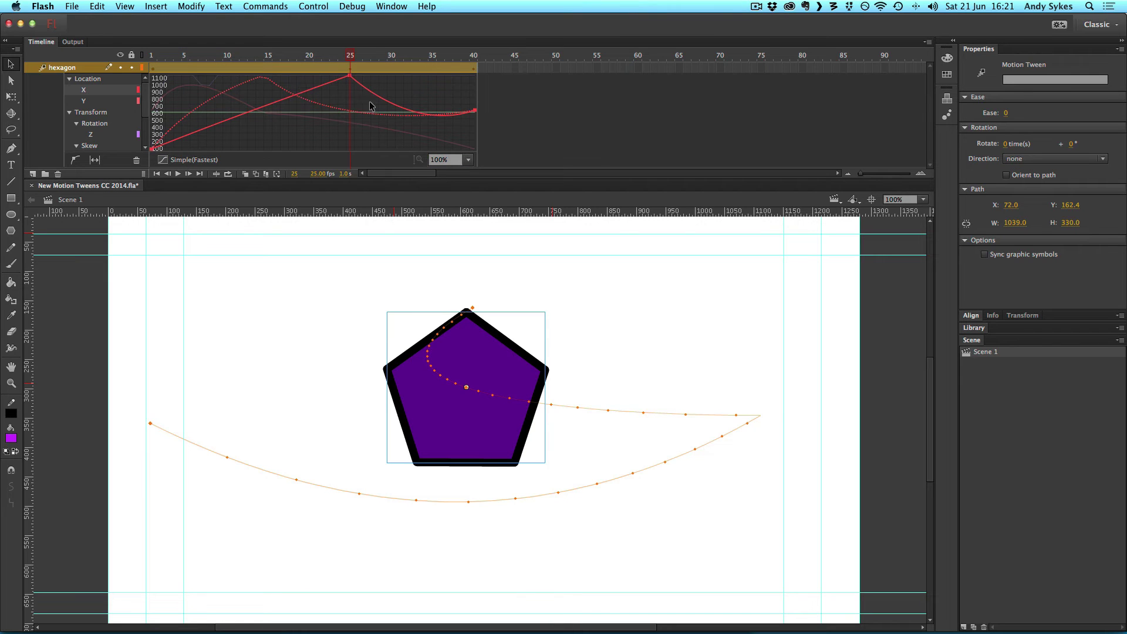
click(473, 69)
drag(452, 61, 348, 73)
click(349, 74)
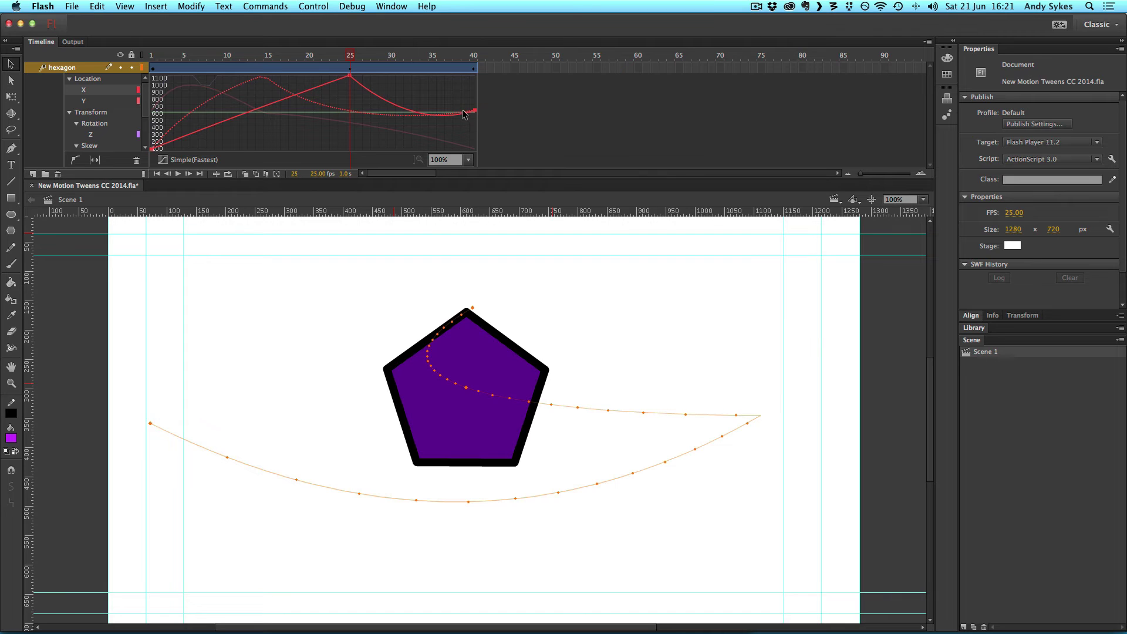
key(Return)
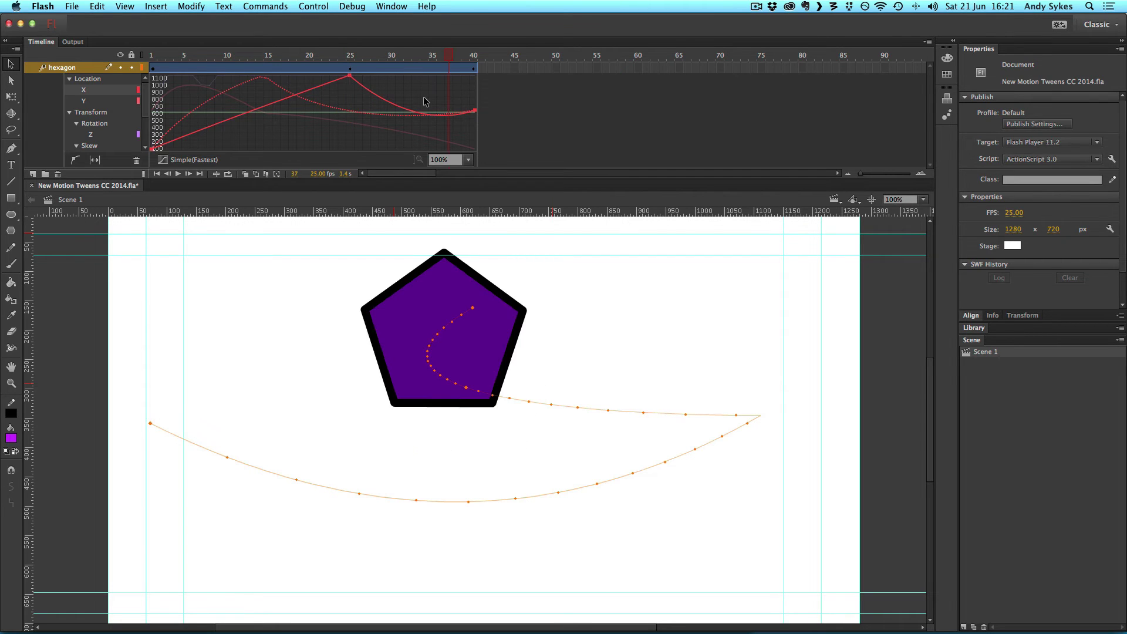
Step: Undo the hexagon's move at frame 40 and the extension of its tween
key(Return)
key(shift+comma)
key(ctrl+z)
key(ctrl+z)
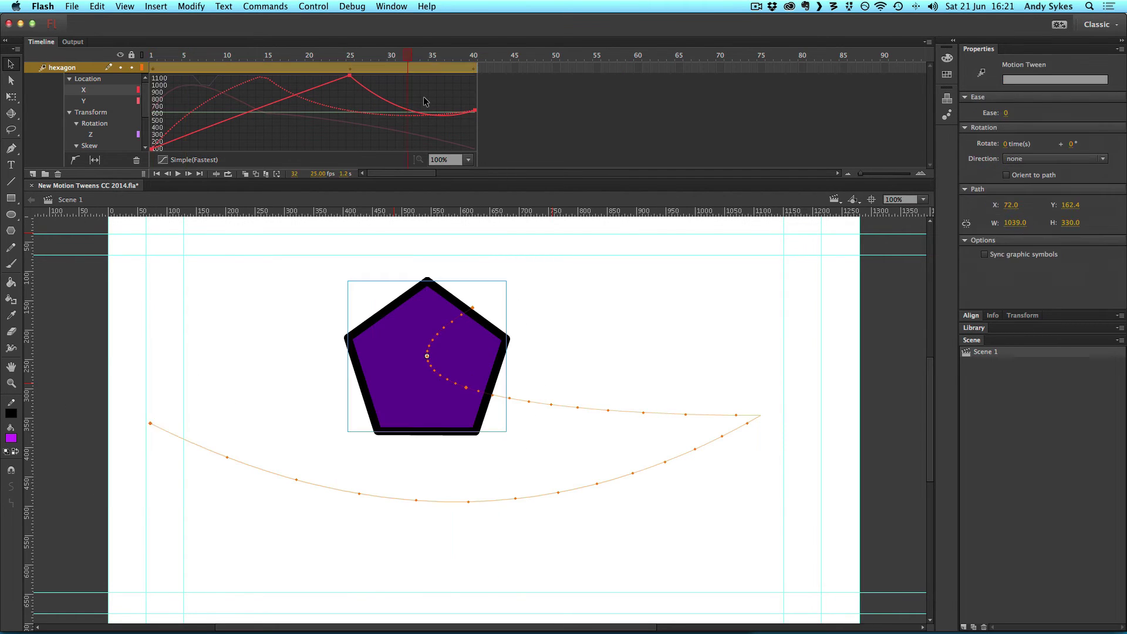
Step: Extend the hexagon tween by one frame to frame 26 and split the motion there
click(357, 69)
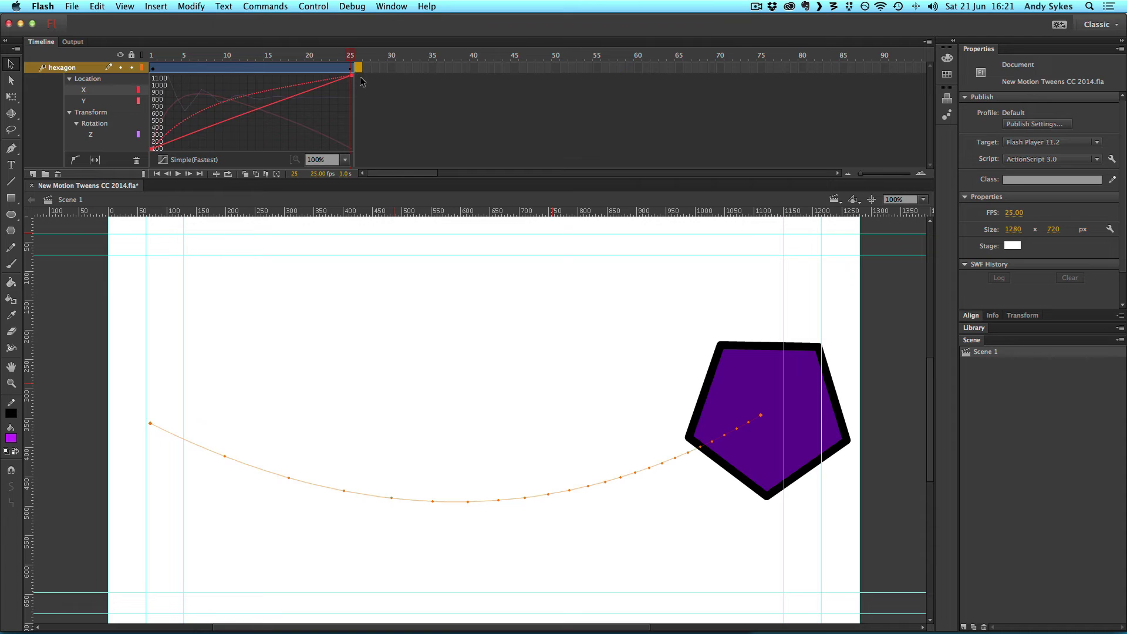
drag(358, 69, 360, 71)
right_click(359, 72)
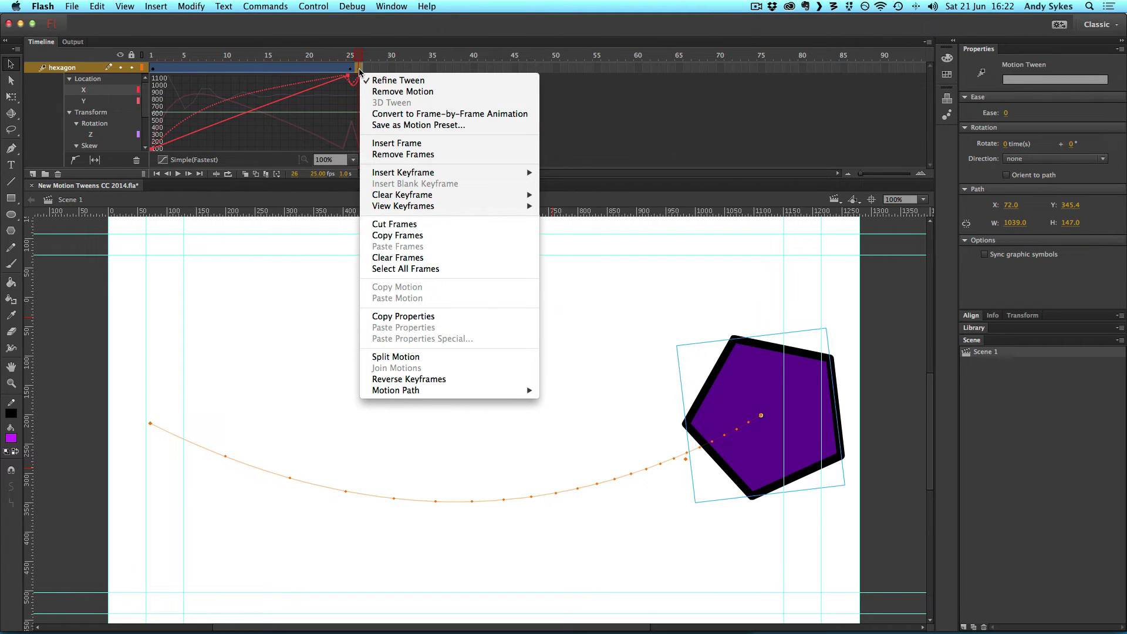
click(449, 360)
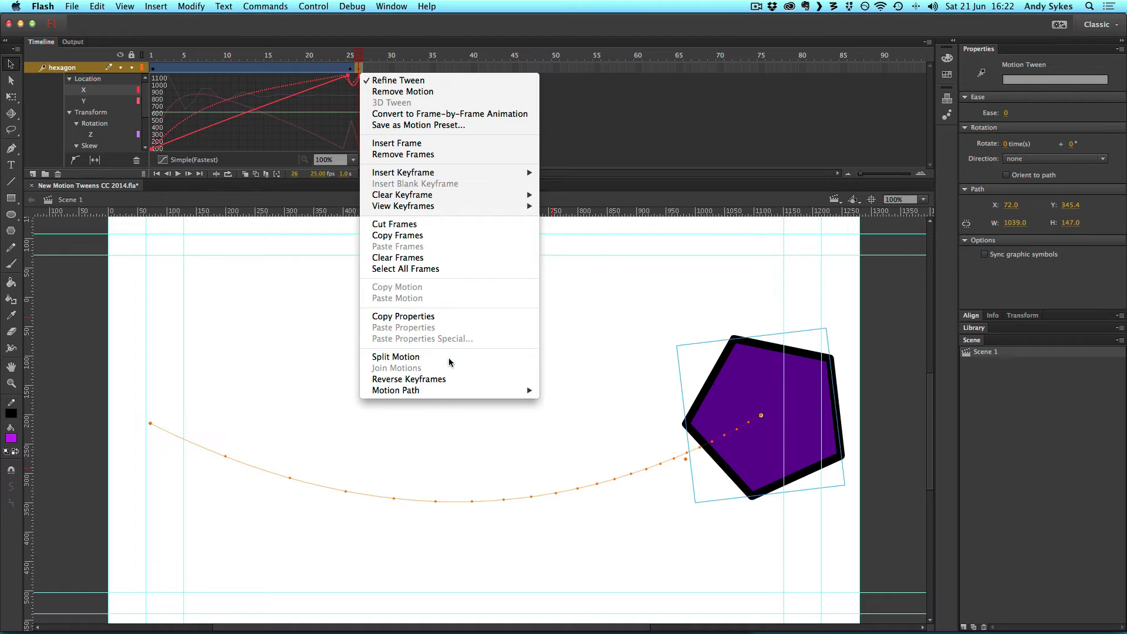
Step: Extend the second tween span to frame 41 and move the hexagon there to about X 198, Y 232
click(483, 67)
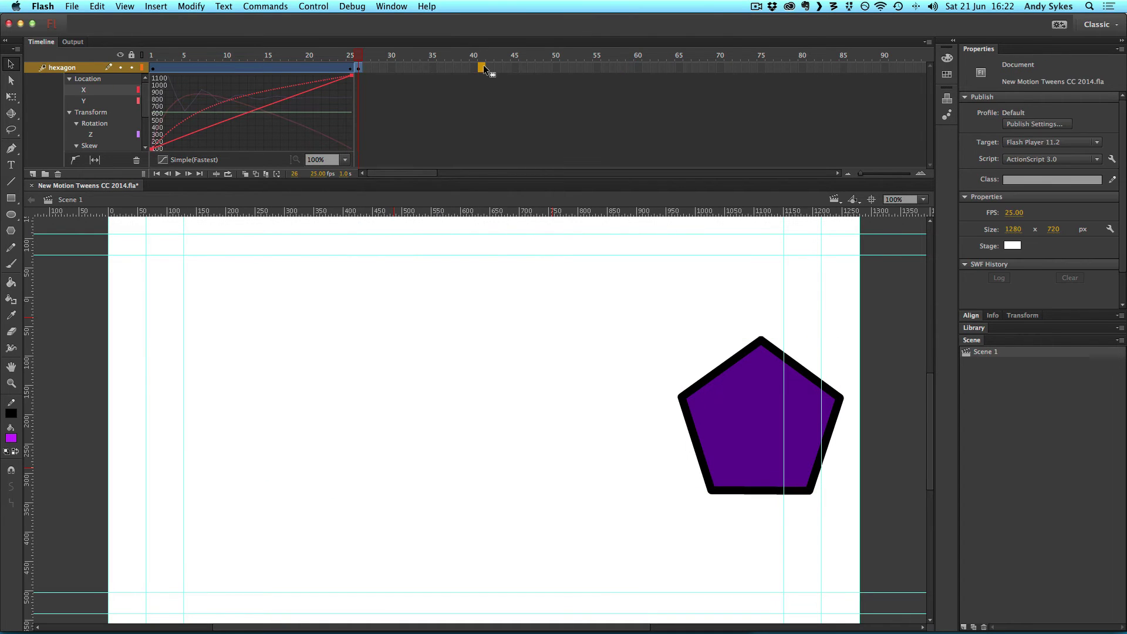
key(F5)
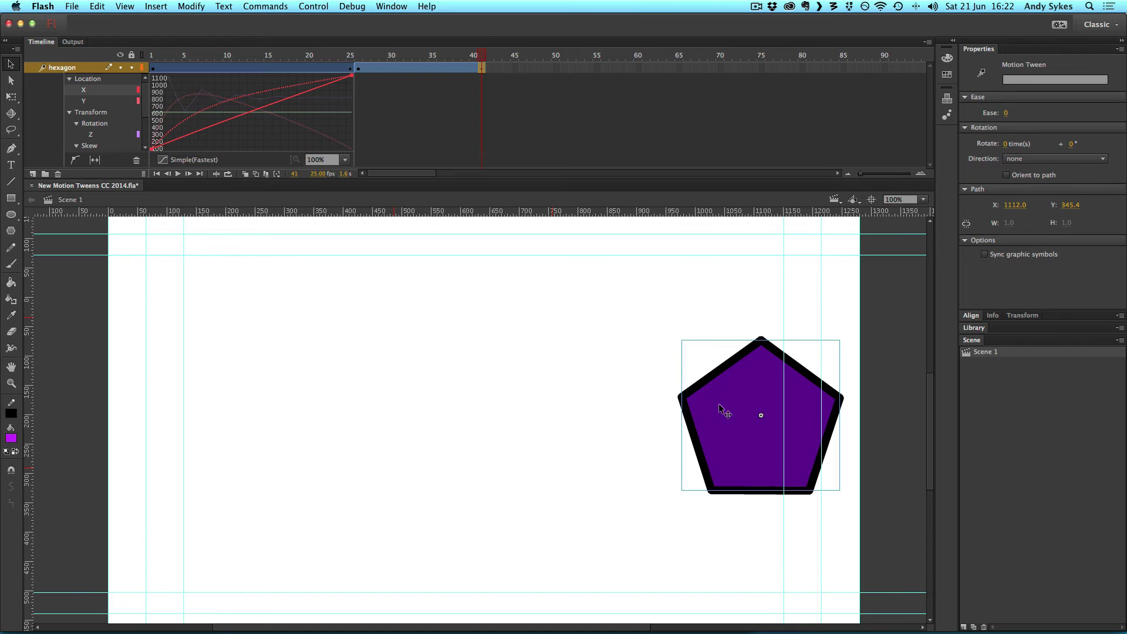
drag(721, 405, 193, 344)
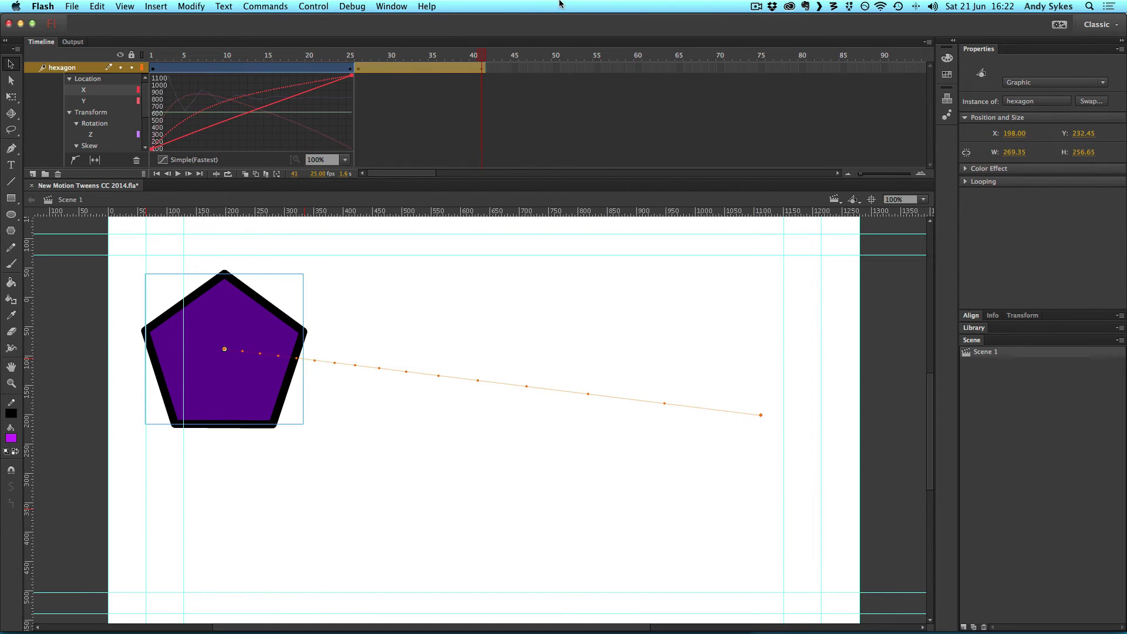
Step: Expand the Motion Editor for the second tween span and set its rotation Z to No Ease
click(381, 66)
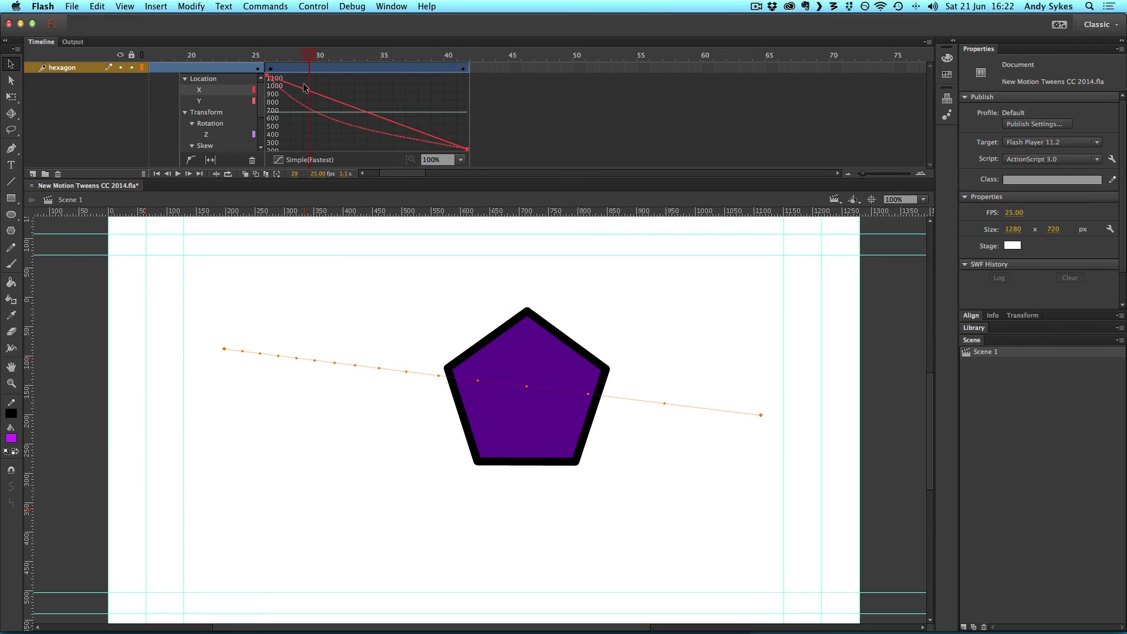
click(217, 134)
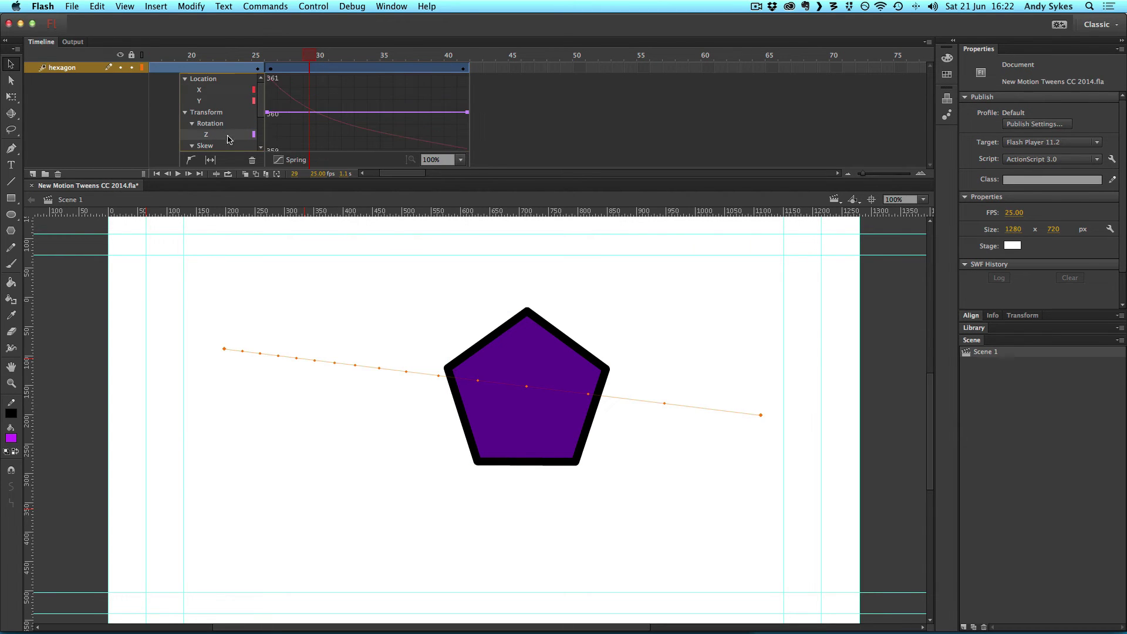
click(286, 161)
click(289, 177)
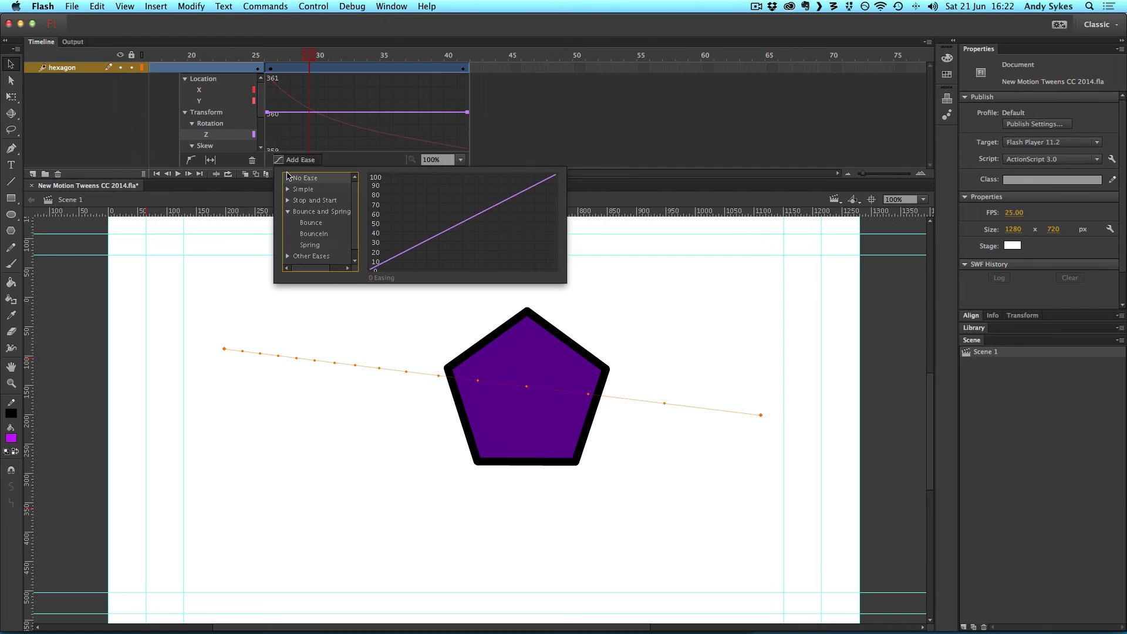
Step: Apply the Simple (Slow) ease to the second span's X and Y location and play back the animation
click(222, 92)
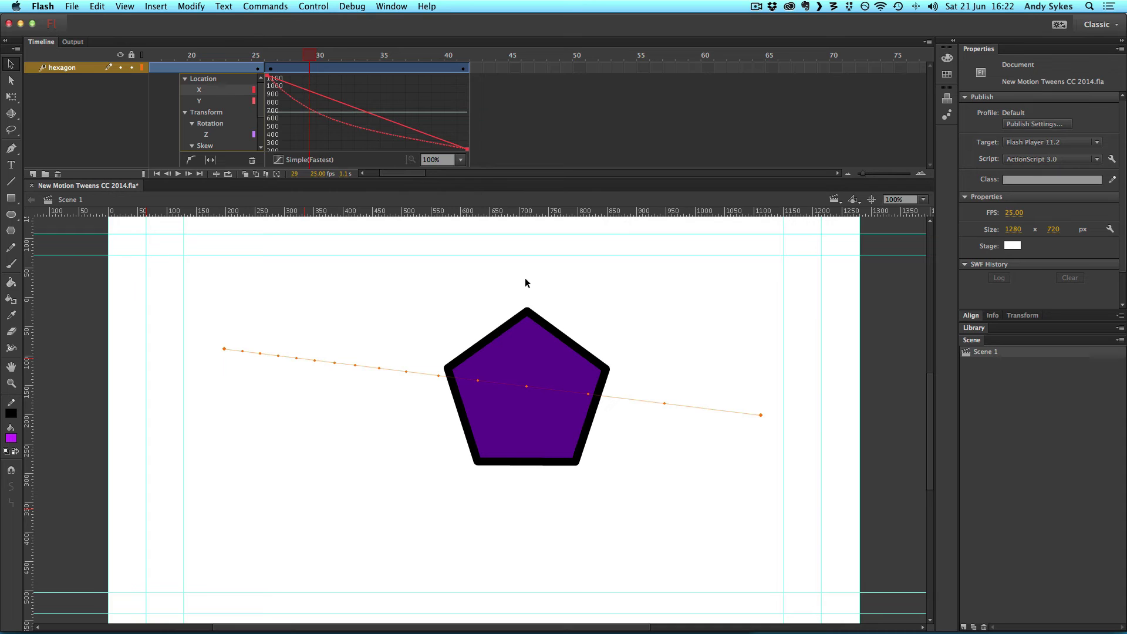
click(296, 159)
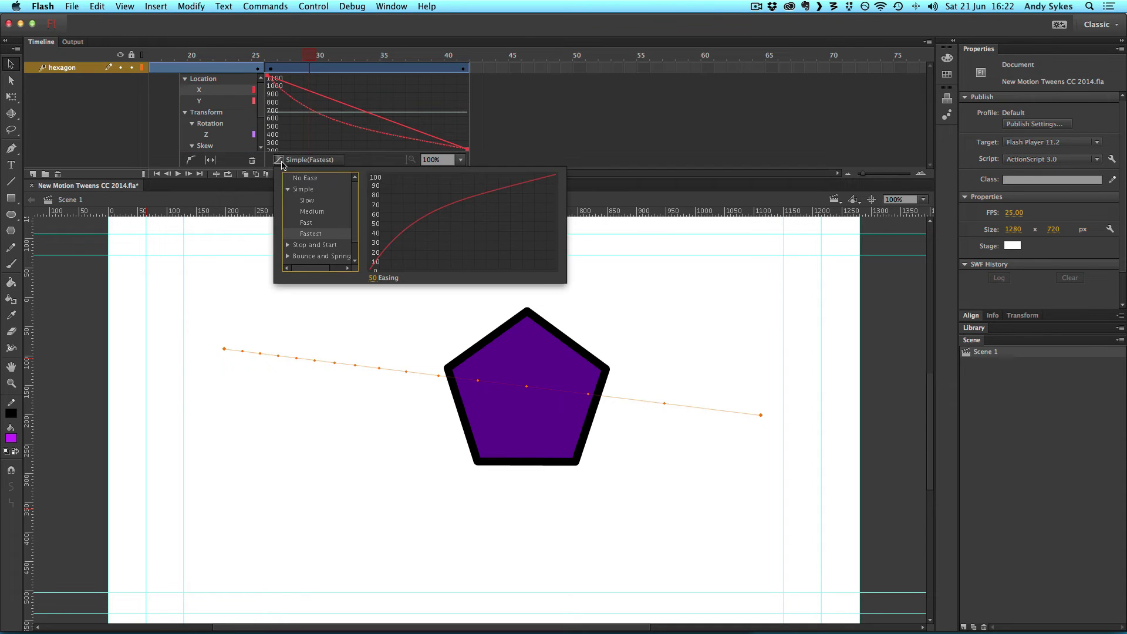
click(308, 200)
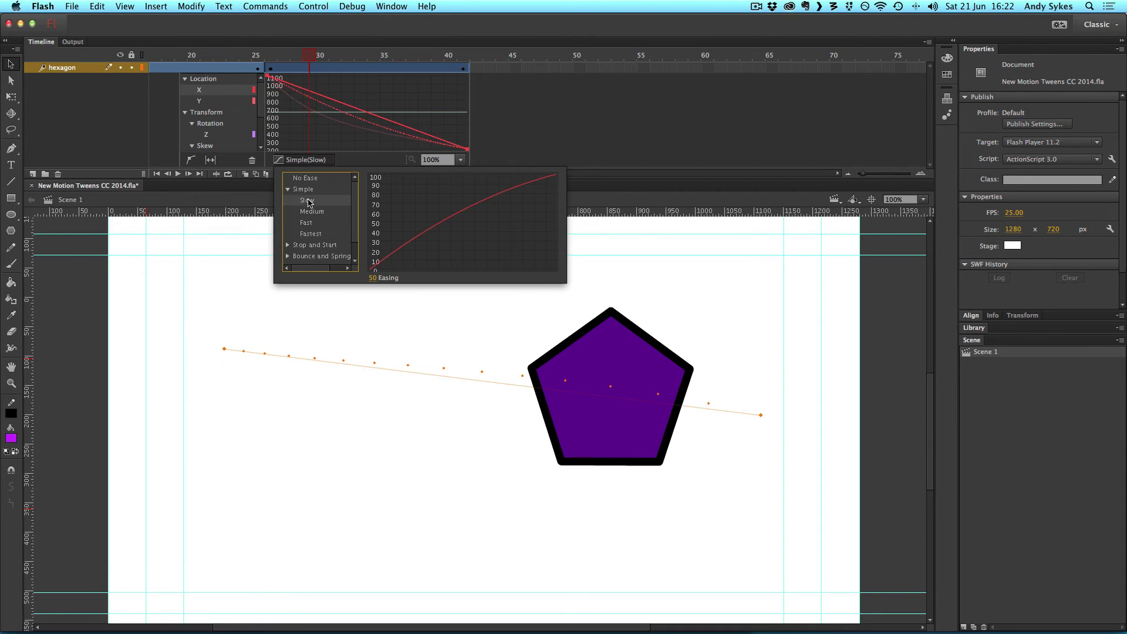
click(223, 101)
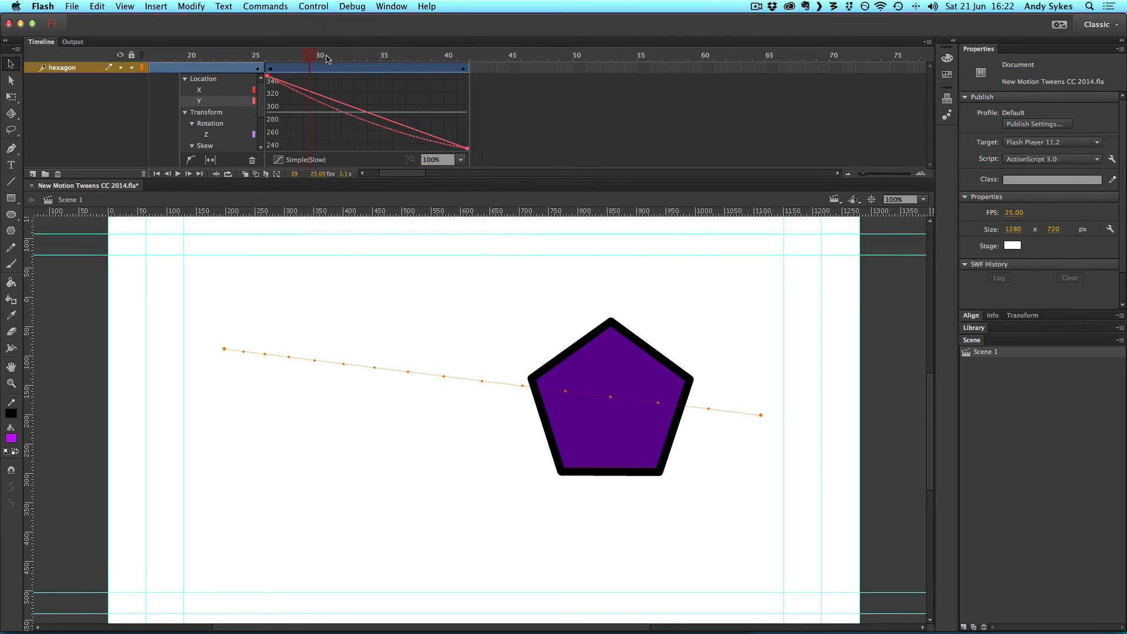
mouse_move(329, 56)
mouse_down()
mouse_move(260, 65)
mouse_move(347, 61)
mouse_move(320, 57)
mouse_up()
key(Return)
key(Return)
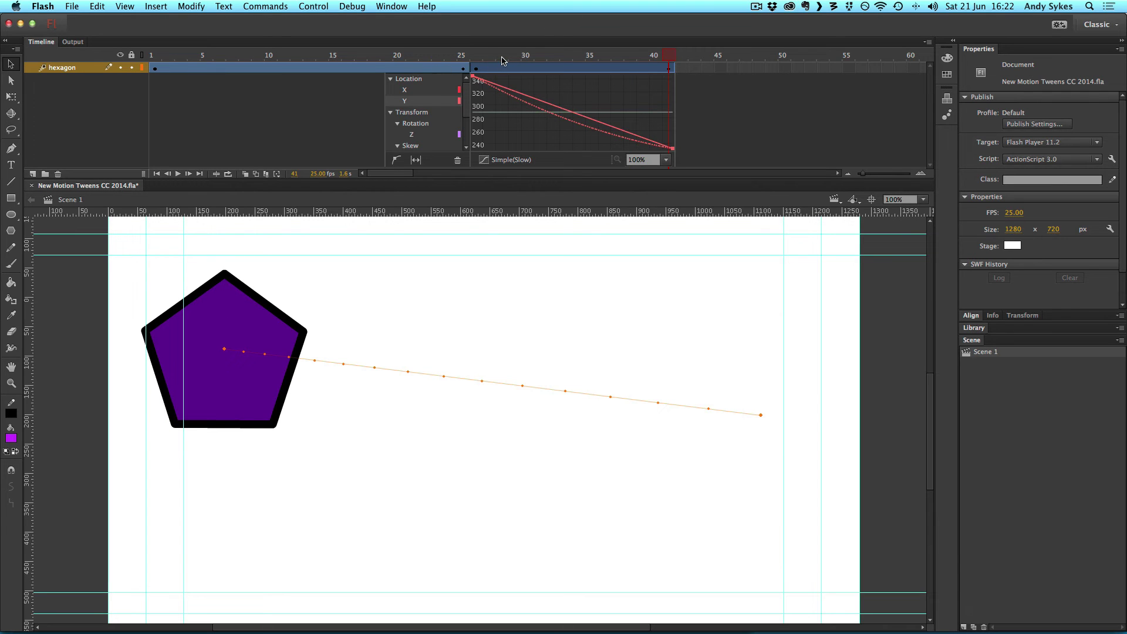
Step: Scrub through the second tween span and compare the Motion Editor curves of both hexagon spans
drag(503, 59, 630, 117)
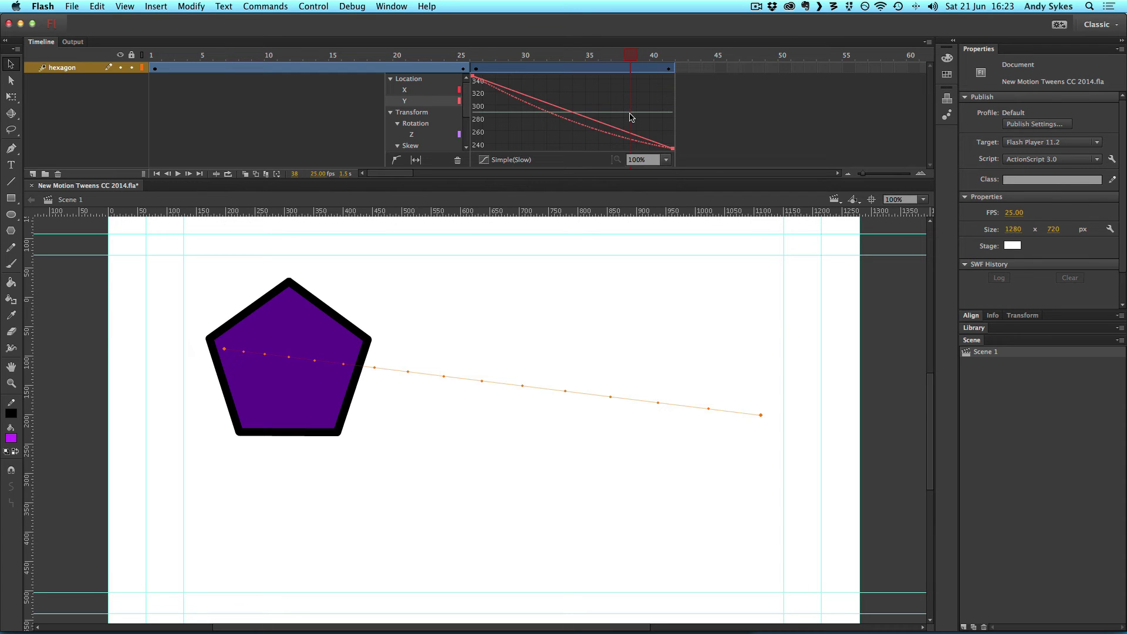
click(382, 69)
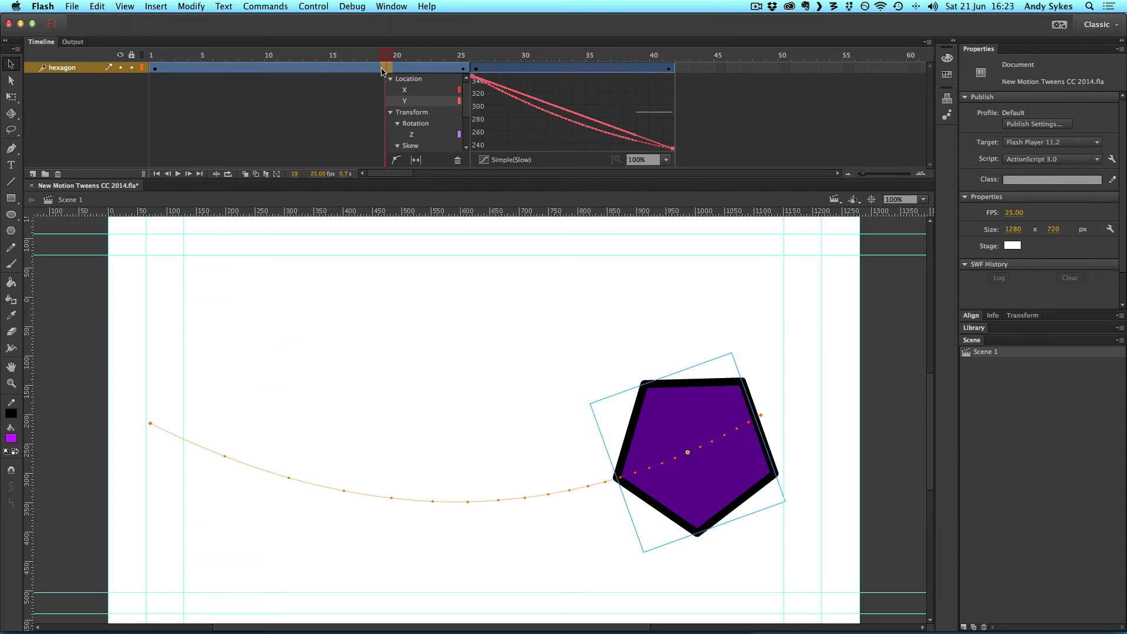
double_click(382, 70)
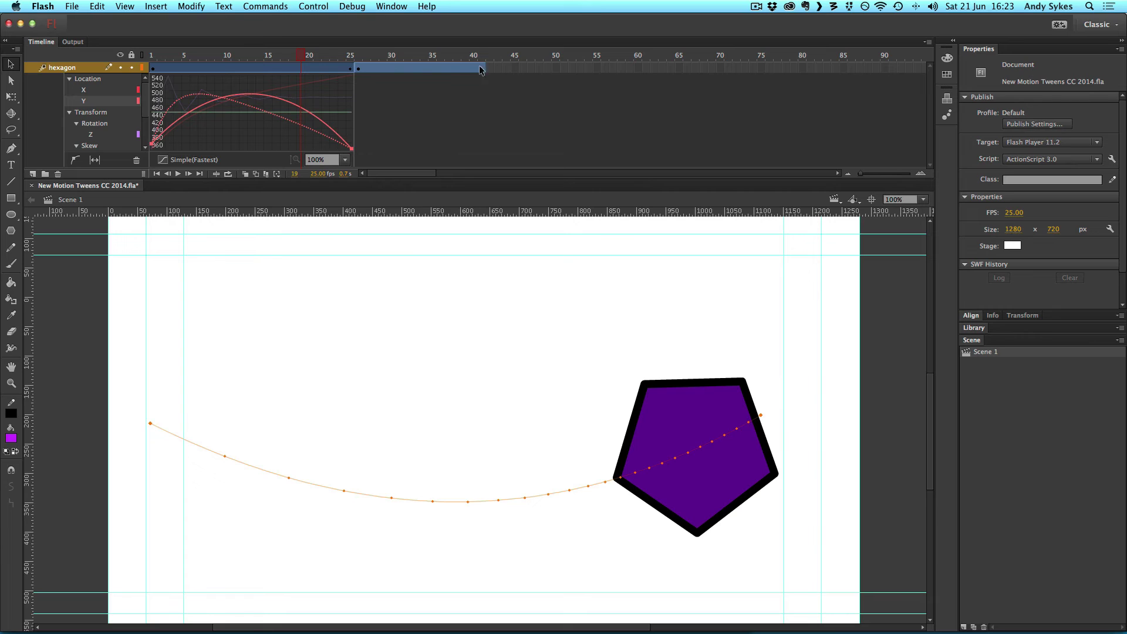
click(415, 69)
double_click(415, 70)
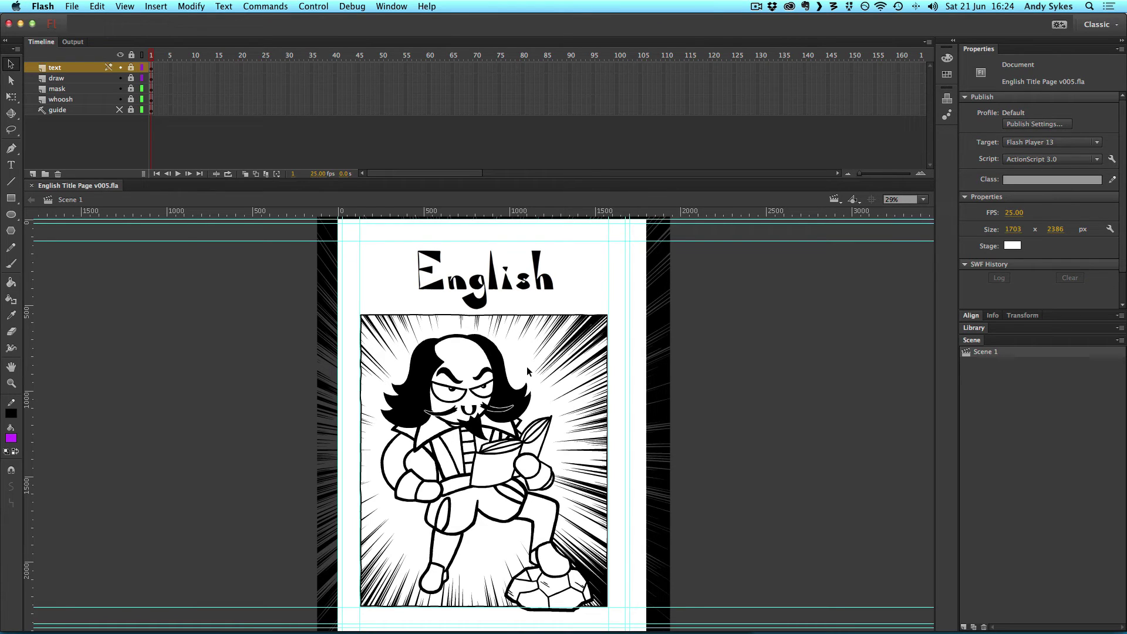
Step: Inspect the character's face in the English title page drawing up close and fit the whole page in the window
click(11, 383)
drag(468, 368, 530, 456)
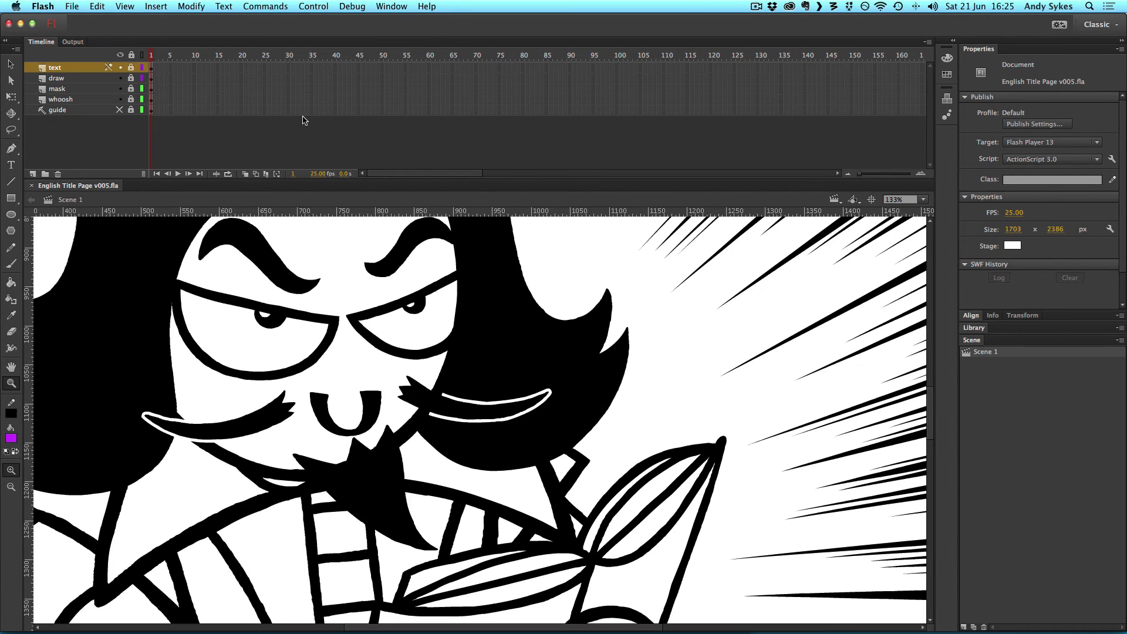
click(924, 200)
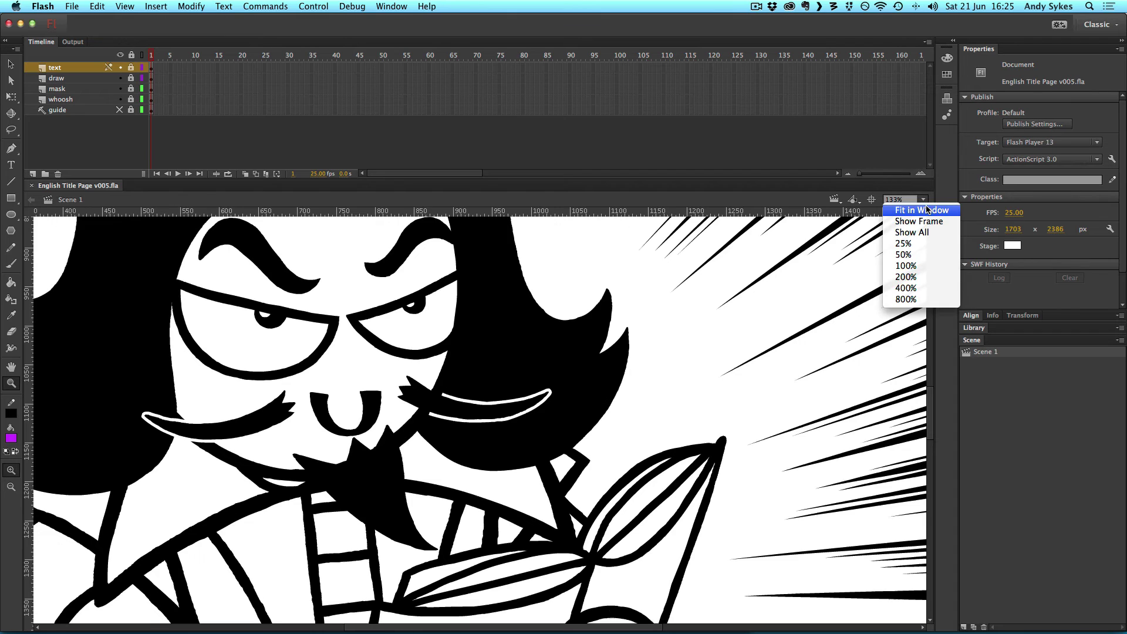
click(923, 210)
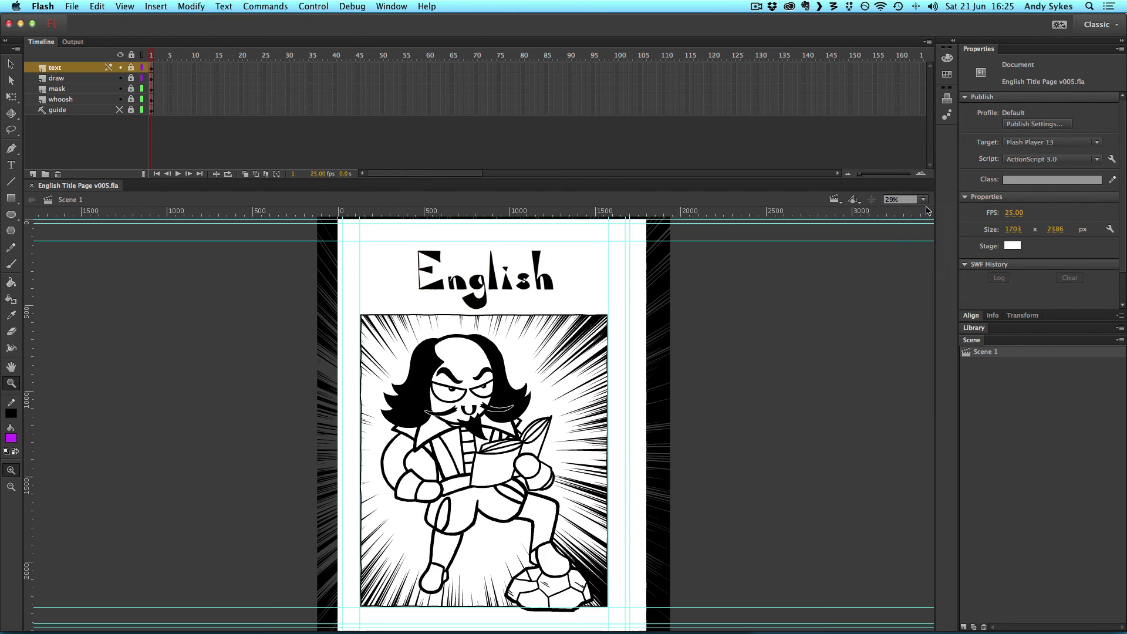
Step: Export the title page as an SVG image named English Title Page v005 to the Desktop
click(73, 6)
mouse_move(151, 157)
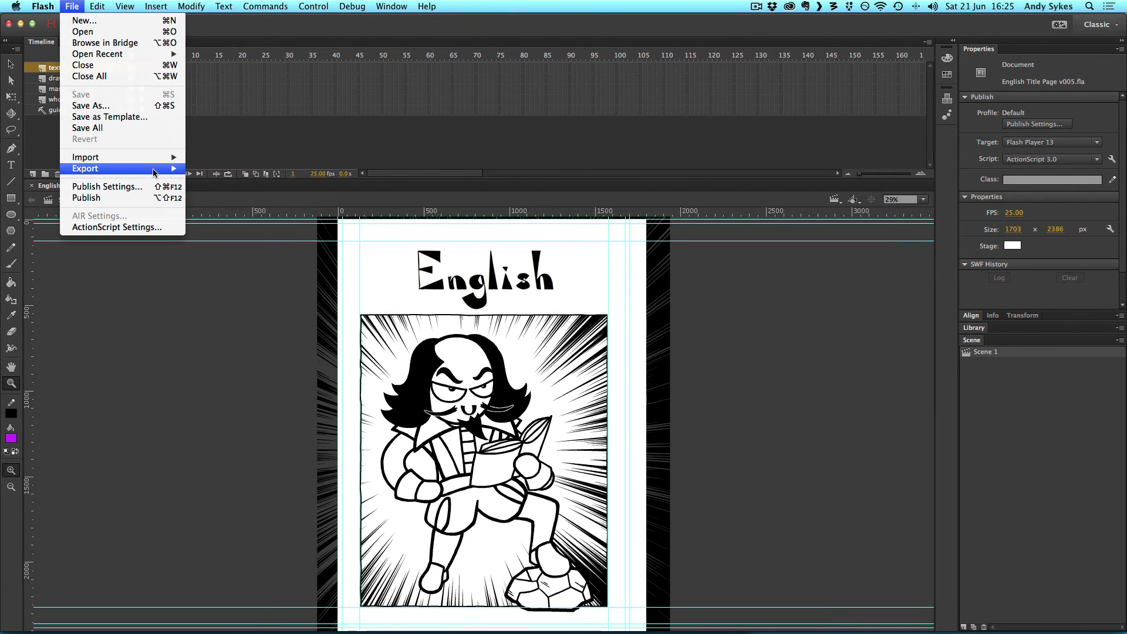
click(262, 170)
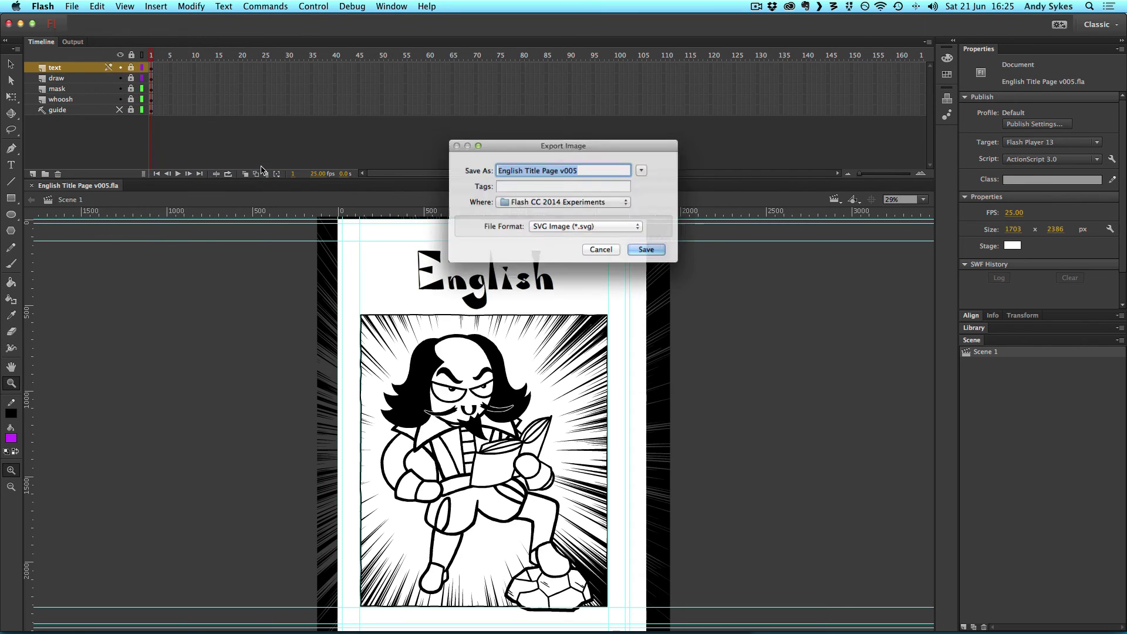
click(557, 202)
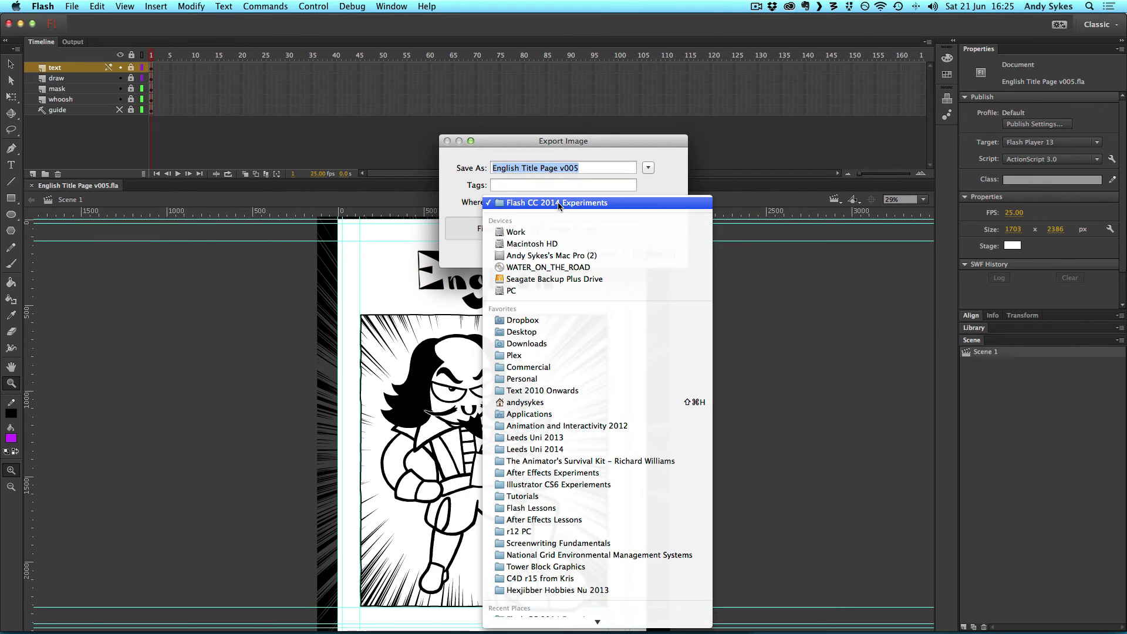
click(536, 333)
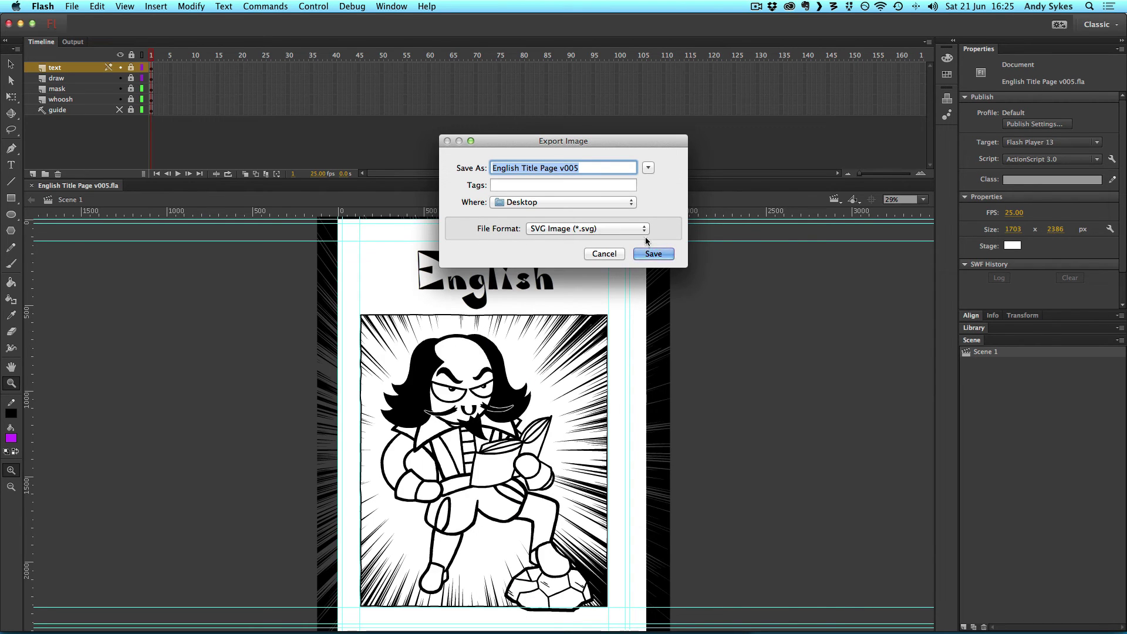
click(667, 255)
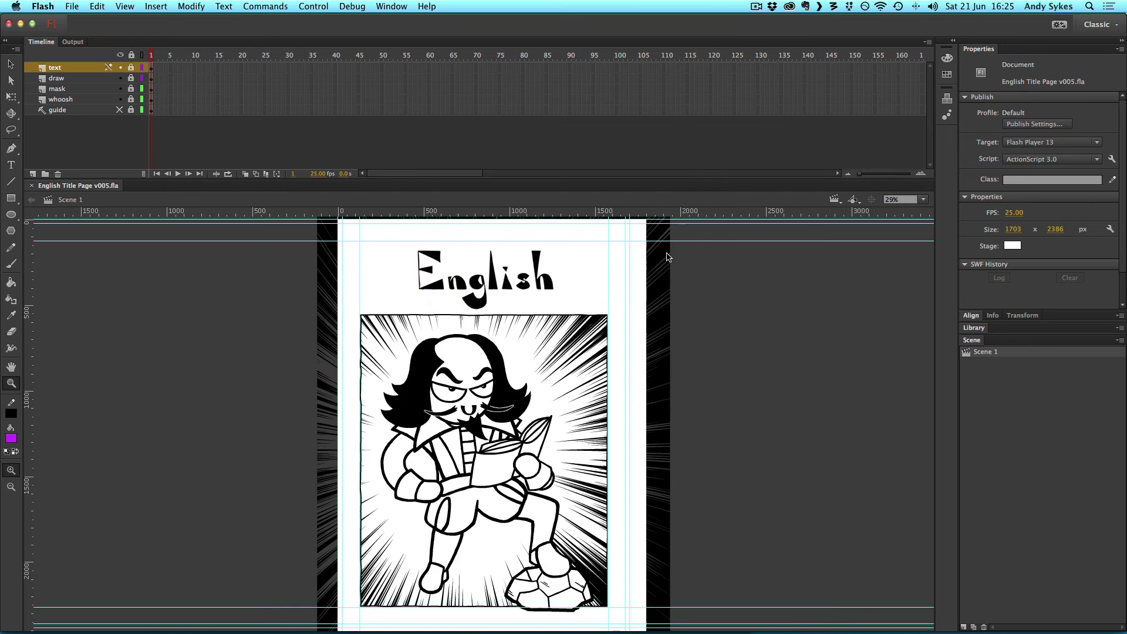
Step: Exclude hidden layers from the SVG export, keep images linked in the images folder, and complete the export
drag(561, 129, 517, 147)
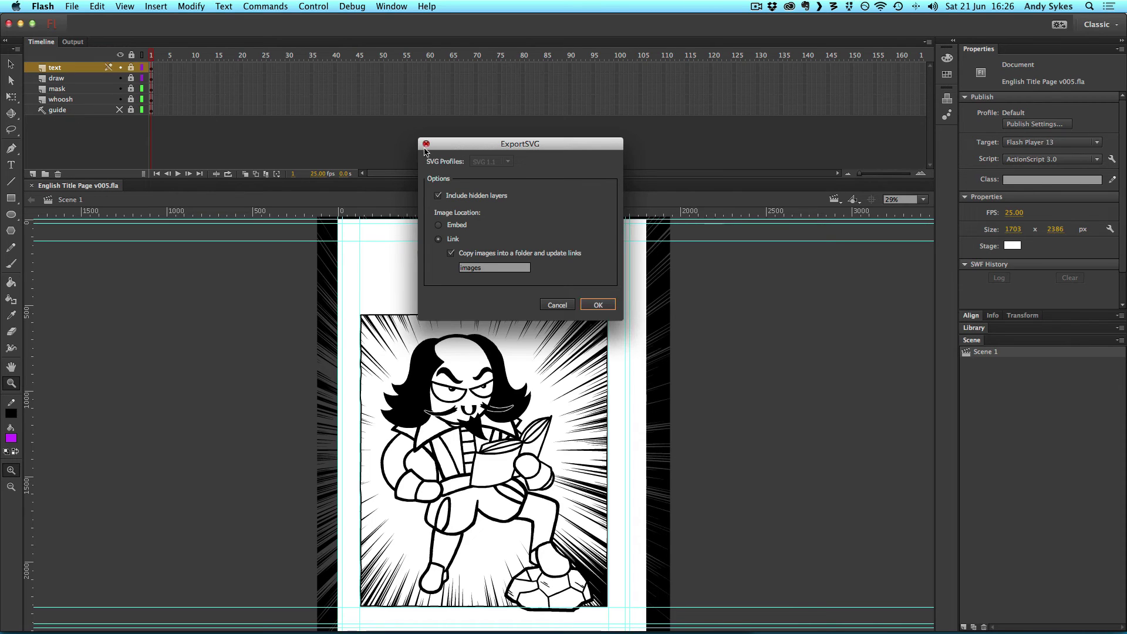
click(438, 196)
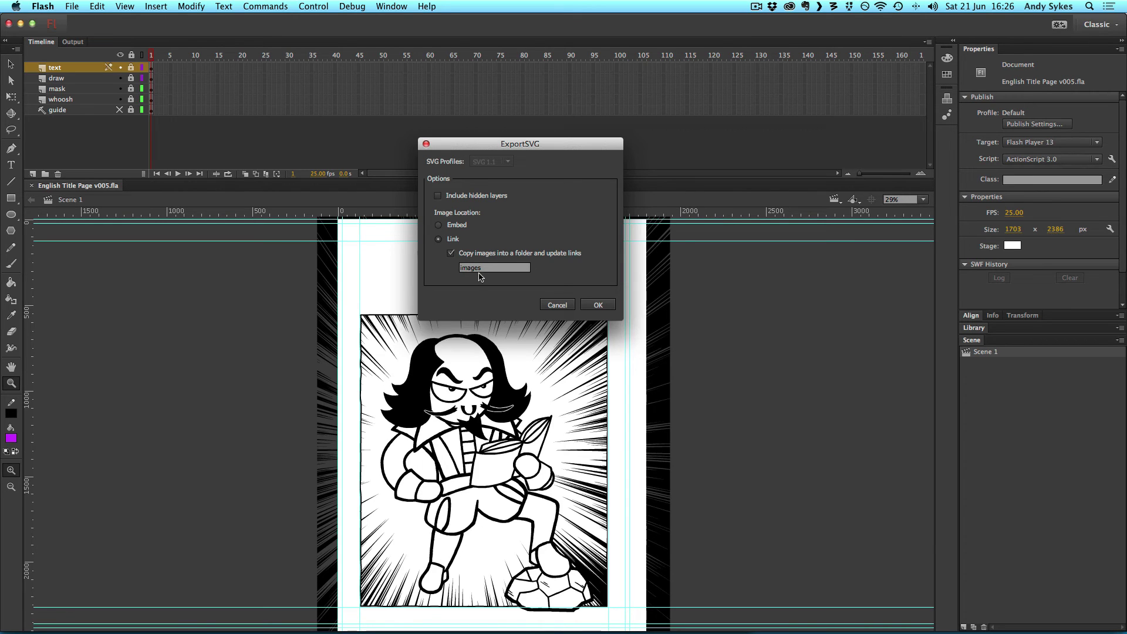
click(597, 306)
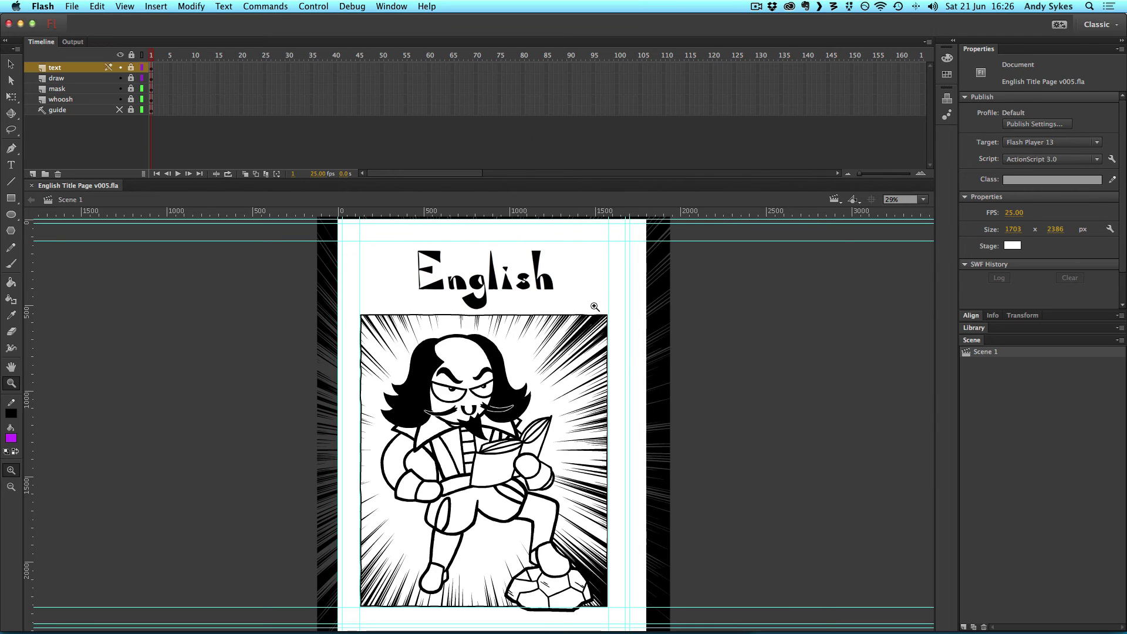
Step: Switch to Illustrator with English Title Page v005.svg open and dismiss the import warning and the What's New window
mouse_move(379, 624)
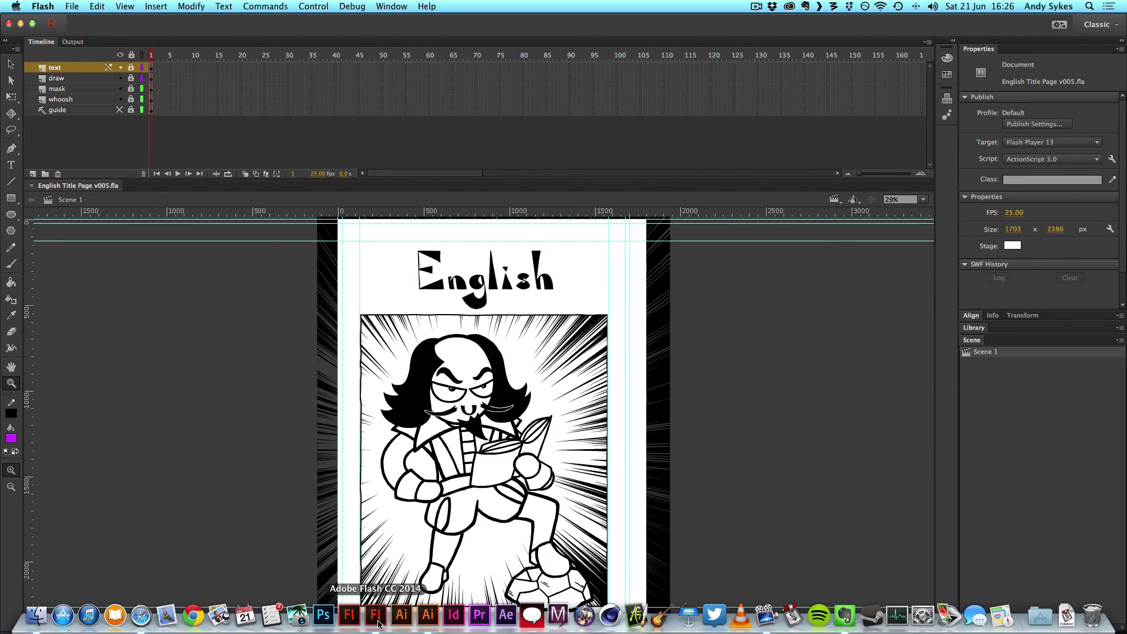
click(428, 615)
drag(790, 382, 488, 201)
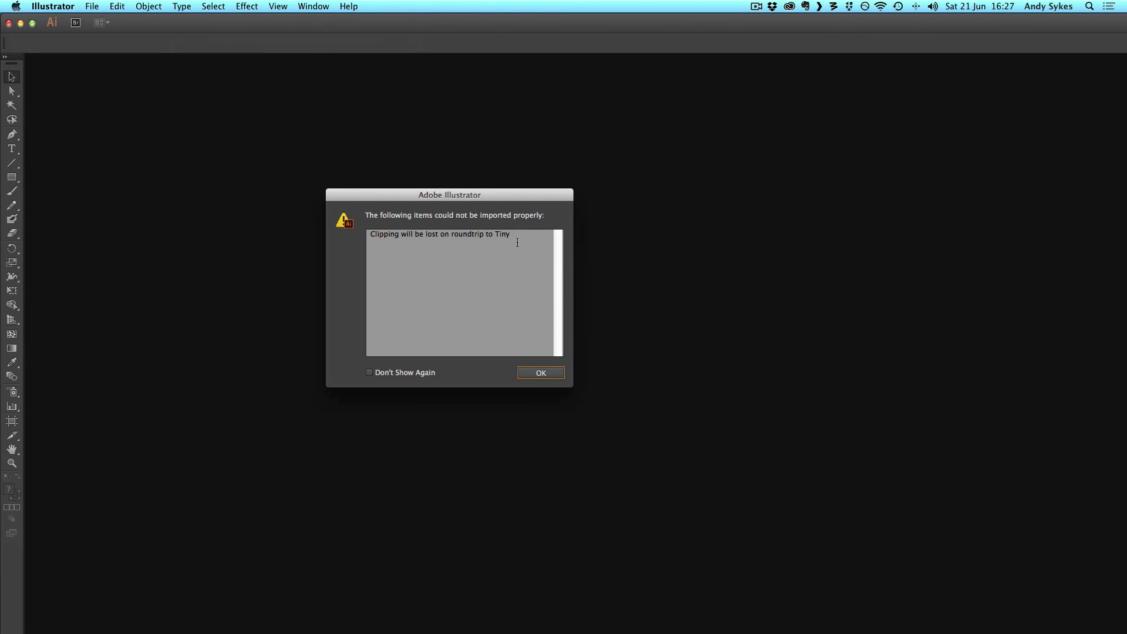
click(533, 374)
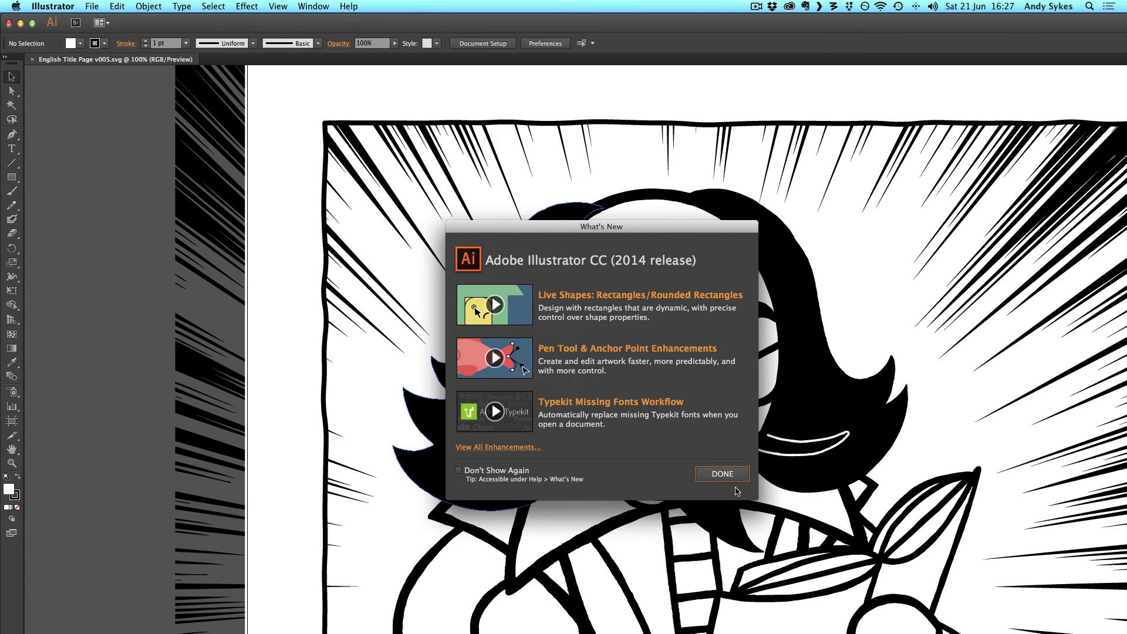
click(732, 477)
Step: Check the imported SVG page as a whole, including its title lettering and border artwork
scroll(802, 376, up, 10)
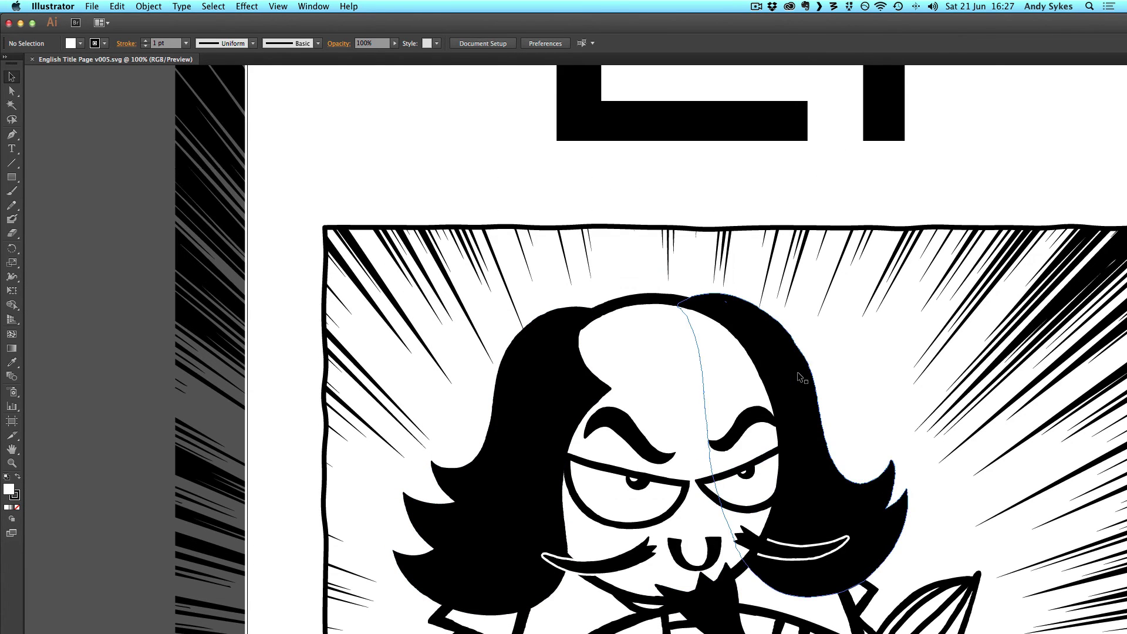
key(super+minus)
key(super+minus)
key(super+minus)
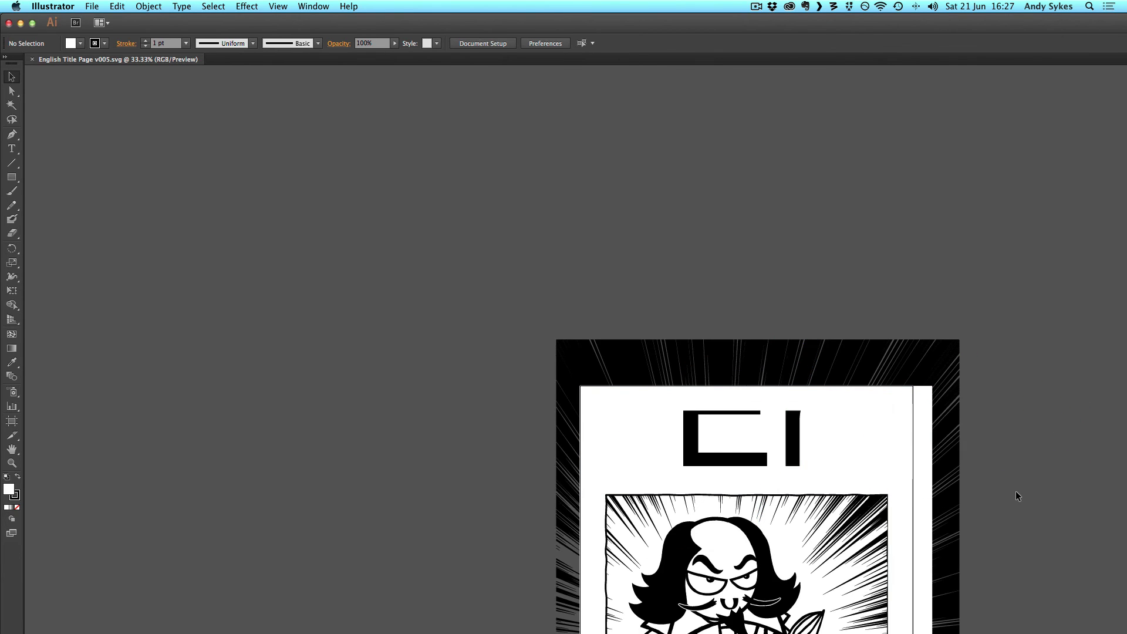
drag(1009, 514, 622, 239)
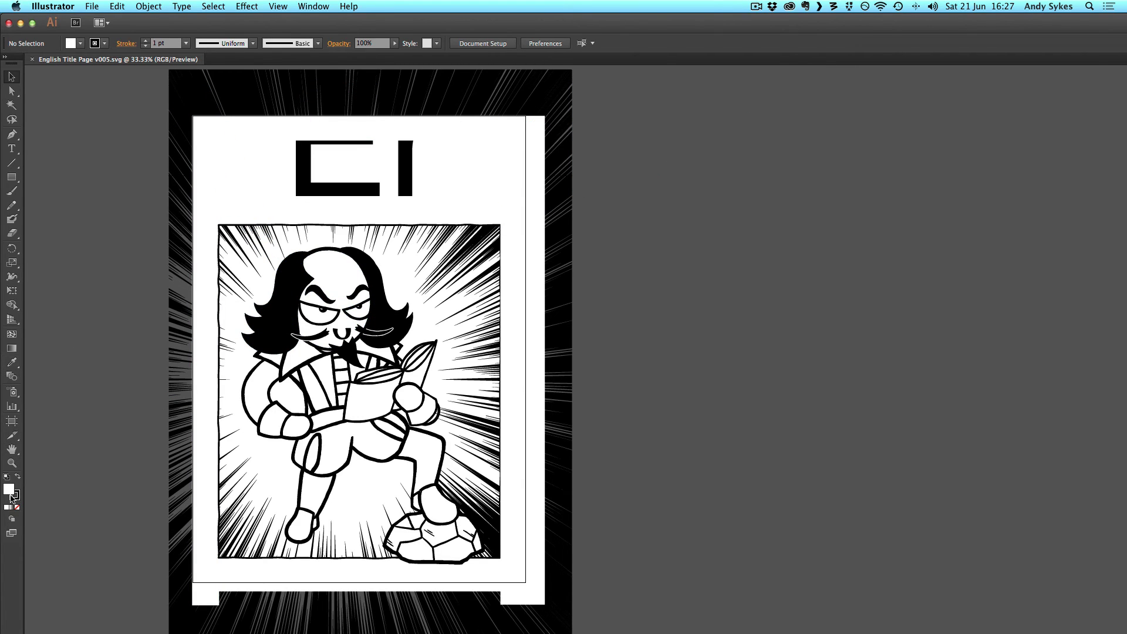
Step: Examine the quality of the character's outlines from face to legs up close, then review the title lettering
click(11, 464)
drag(348, 265, 392, 350)
scroll(791, 398, down, 3)
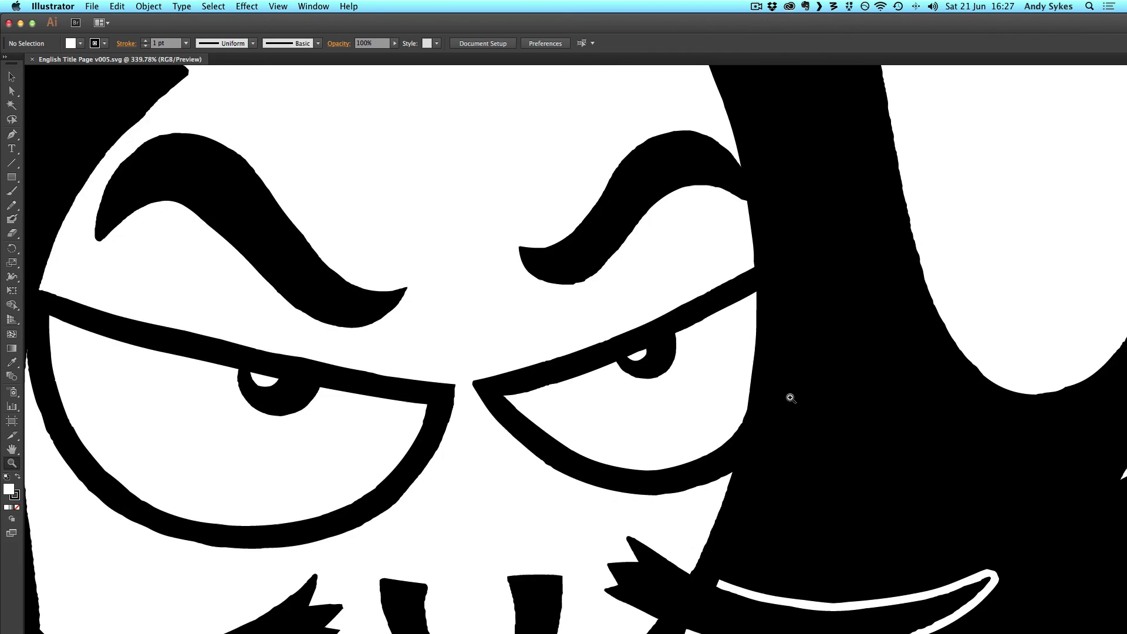
scroll(791, 398, down, 10)
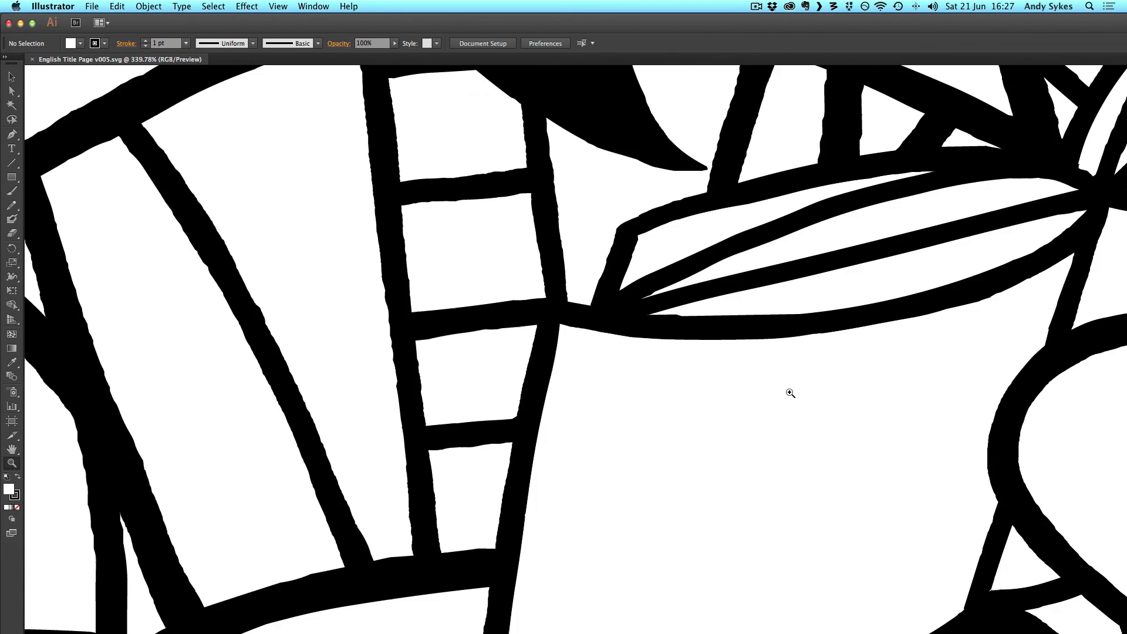
scroll(791, 393, down, 5)
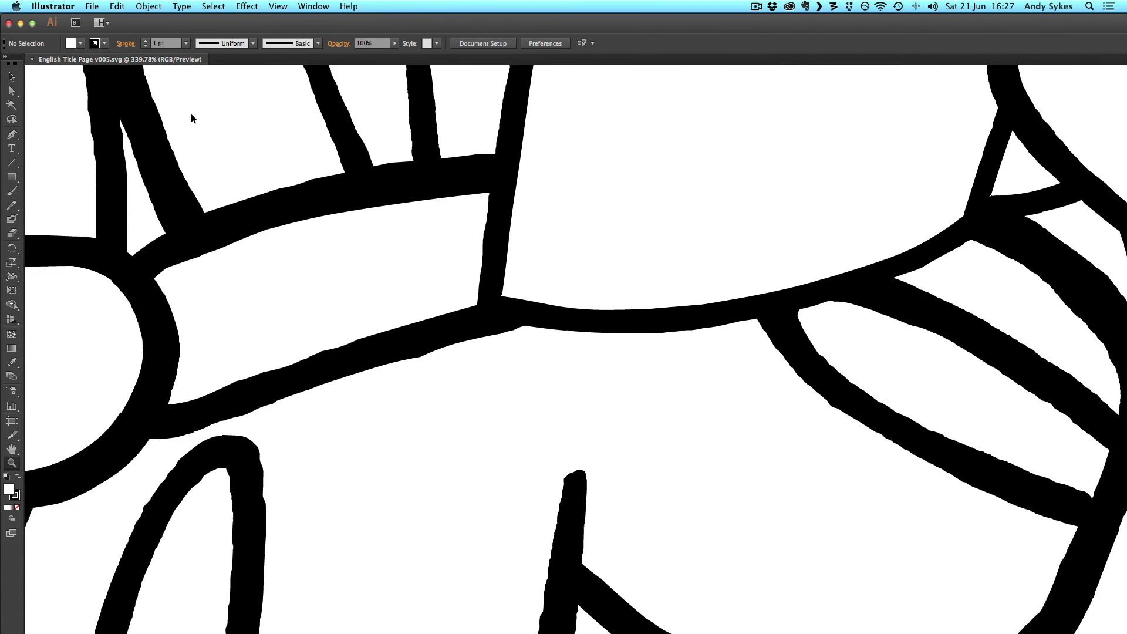
key(super+minus)
key(super+minus)
key(super+minus)
key(super+minus)
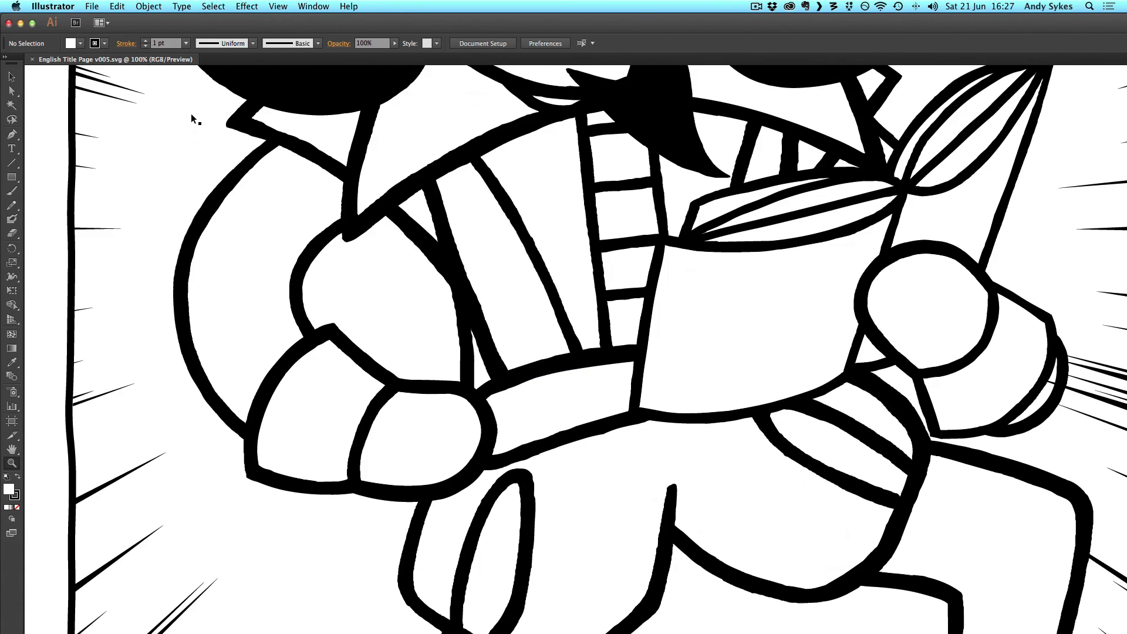
key(super+minus)
key(super+minus)
key(super+minus)
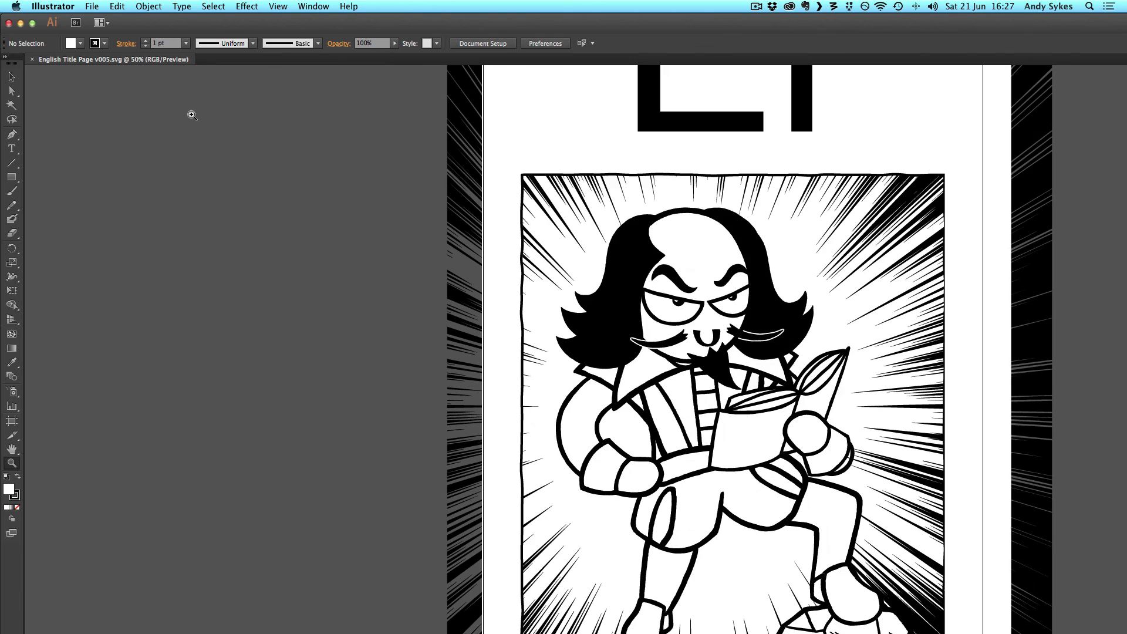
scroll(716, 143, up, 3)
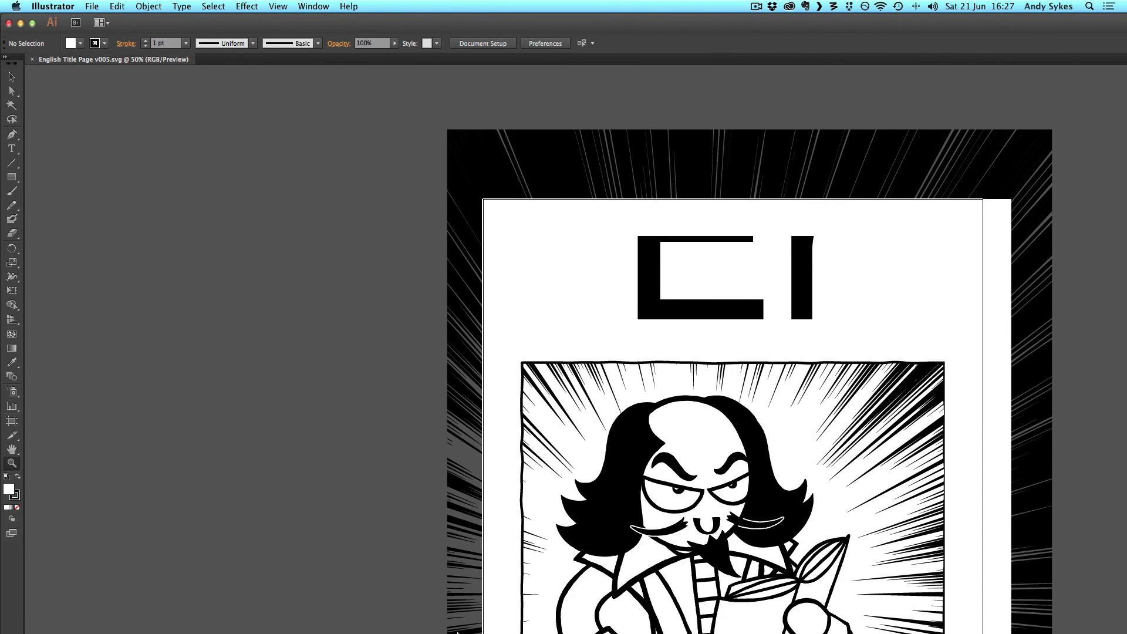
Step: Switch back to Flash, unlock the text layer, and break the English title apart twice into plain shapes
mouse_move(455, 628)
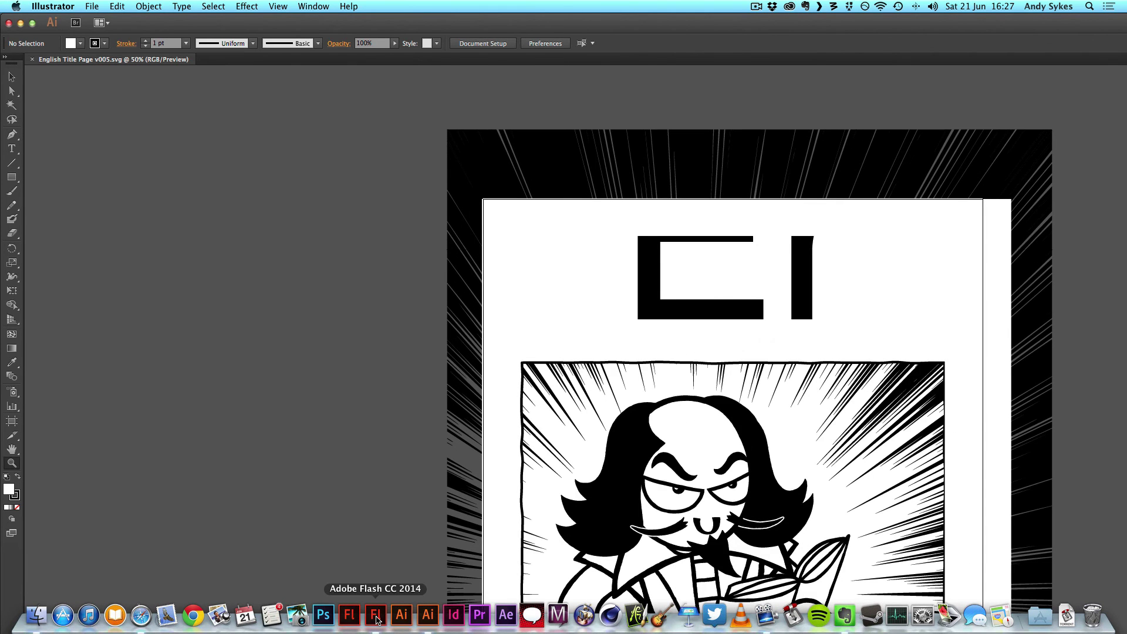
click(376, 616)
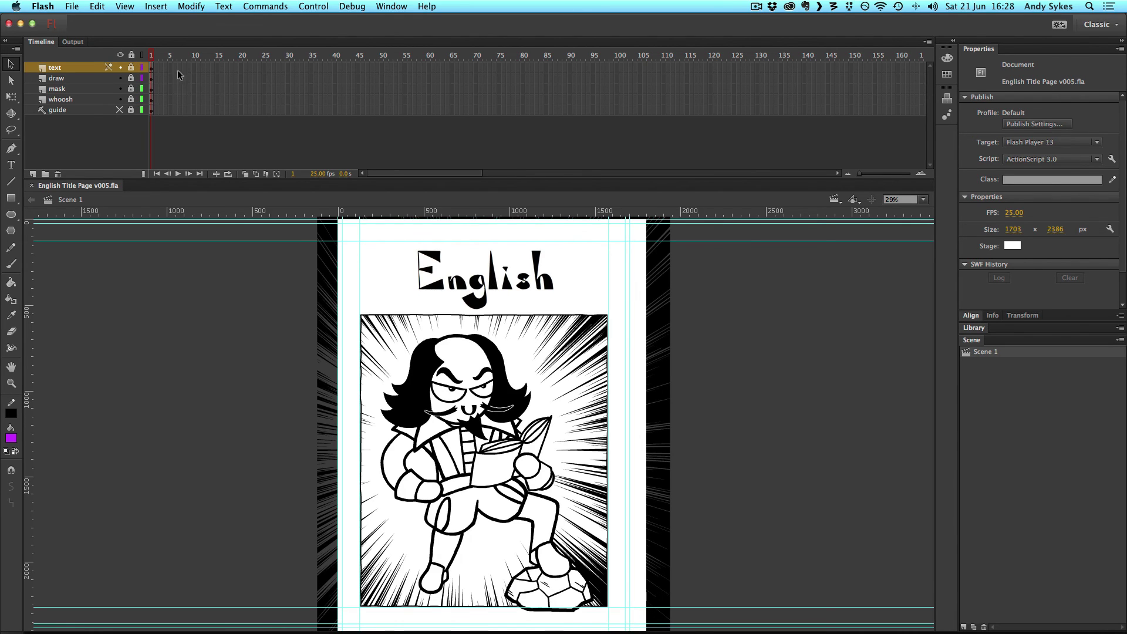
click(131, 67)
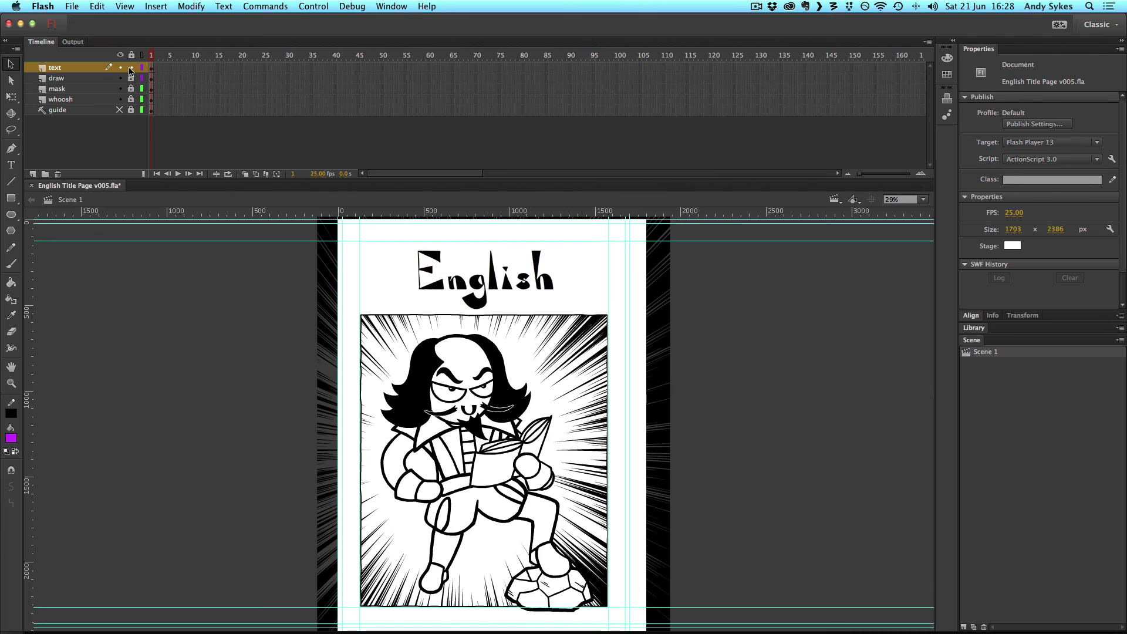
click(485, 301)
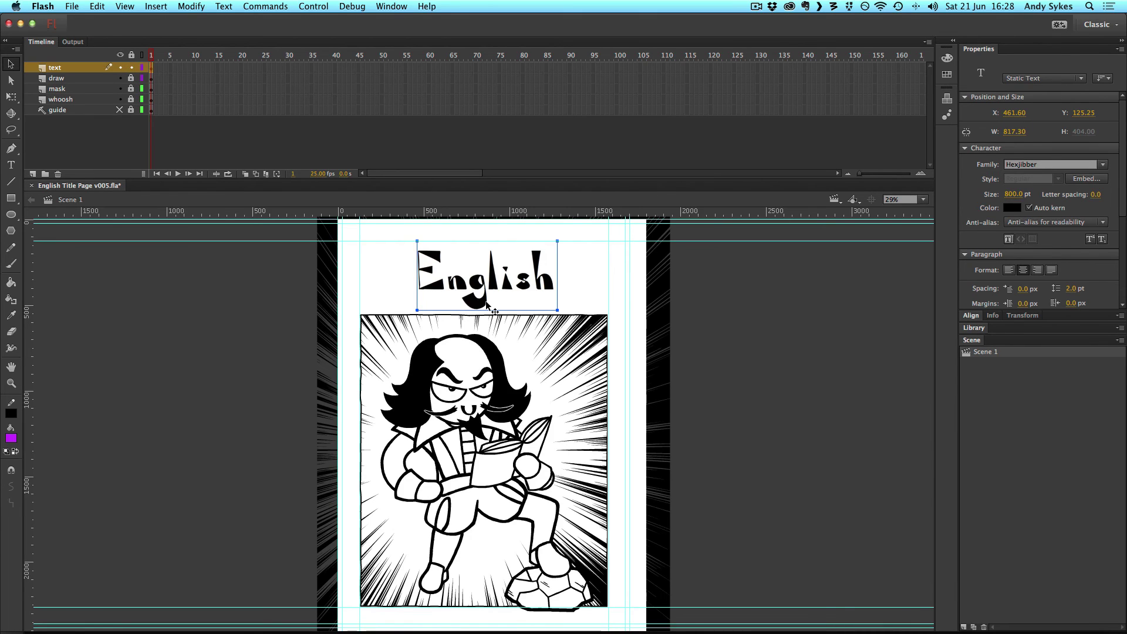
key(super+b)
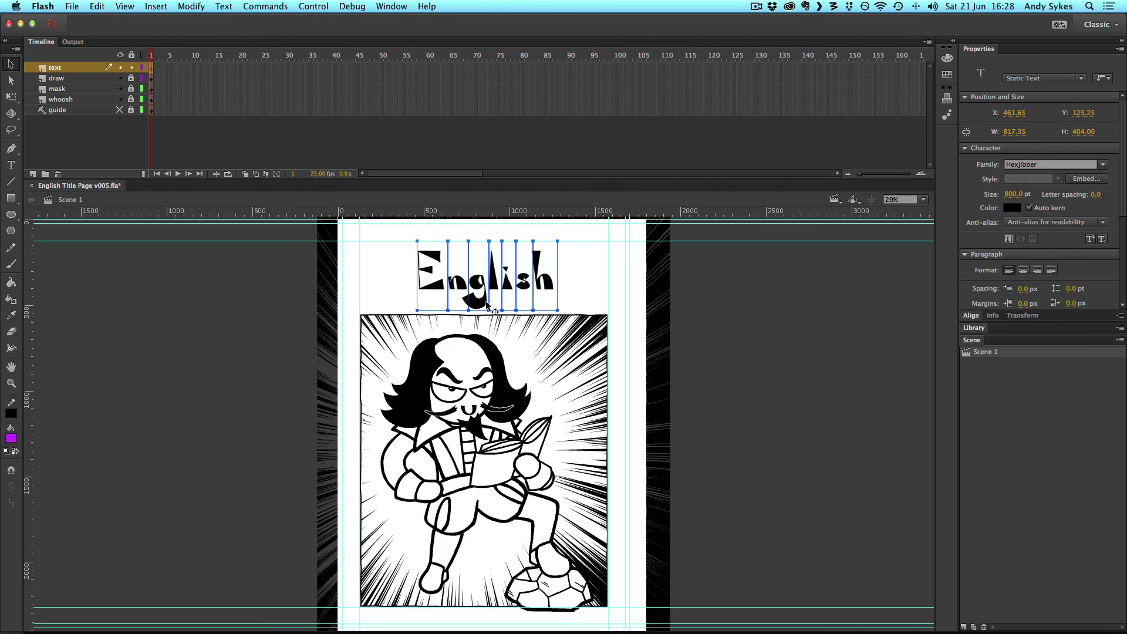
key(super+b)
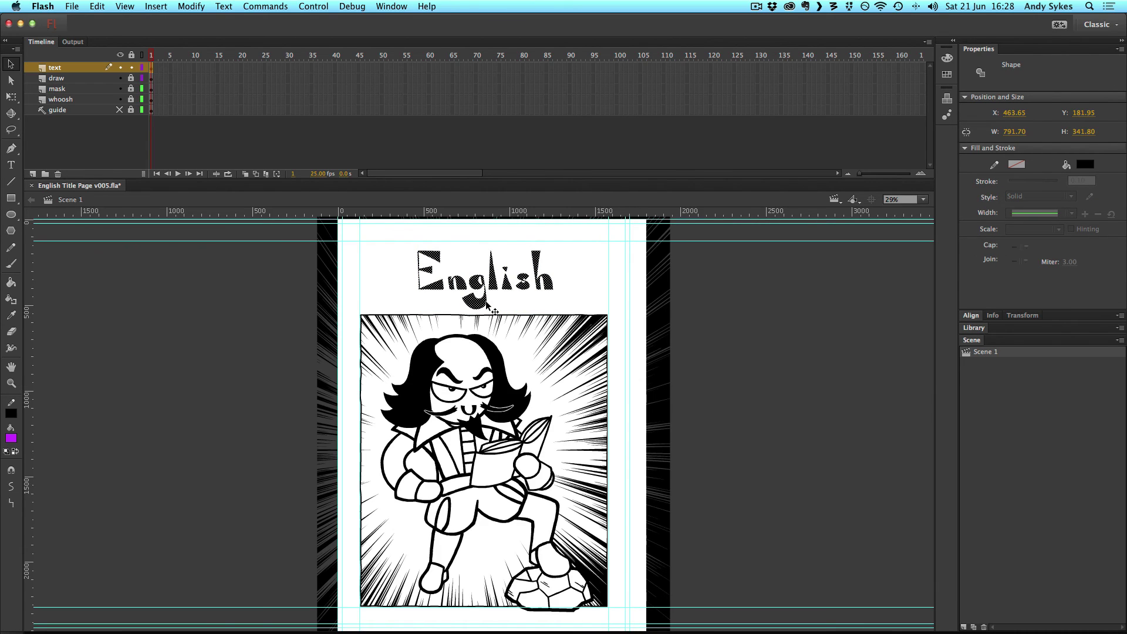
key(super+shift+a)
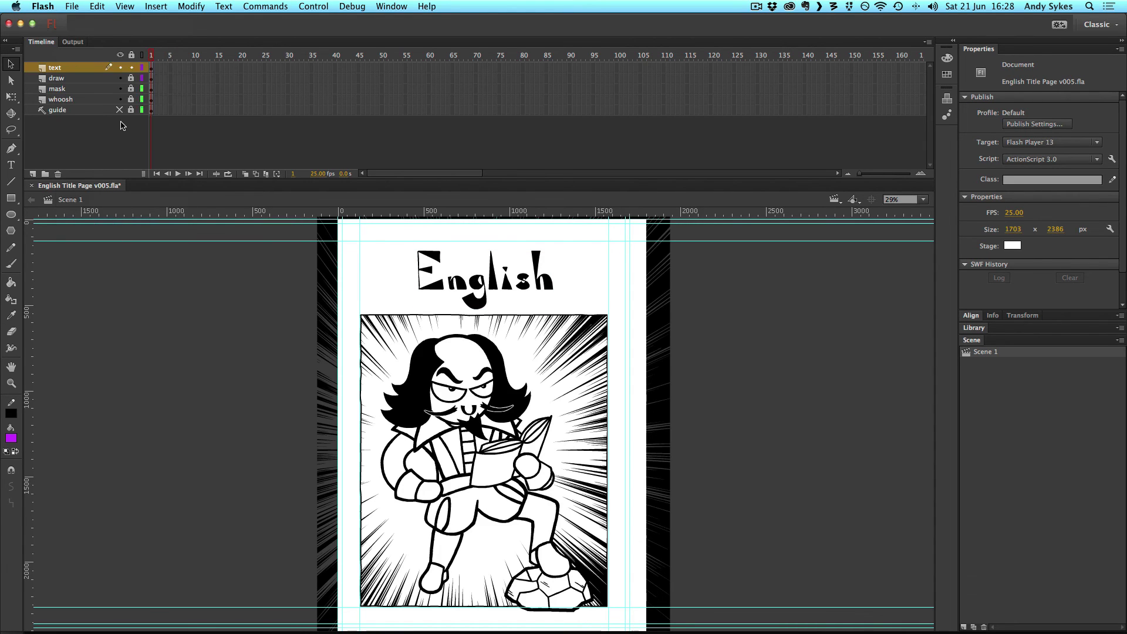
Step: Export the page as an SVG image to the Desktop, replacing English Title Page v005.svg, and open that file in Illustrator
click(72, 7)
mouse_move(175, 169)
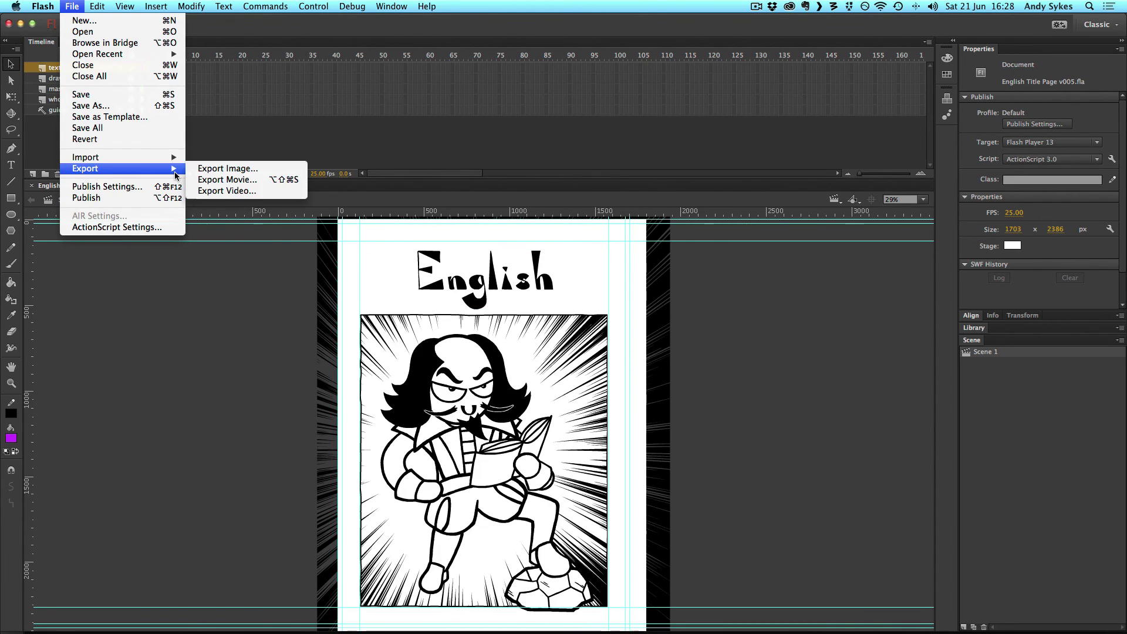
click(242, 169)
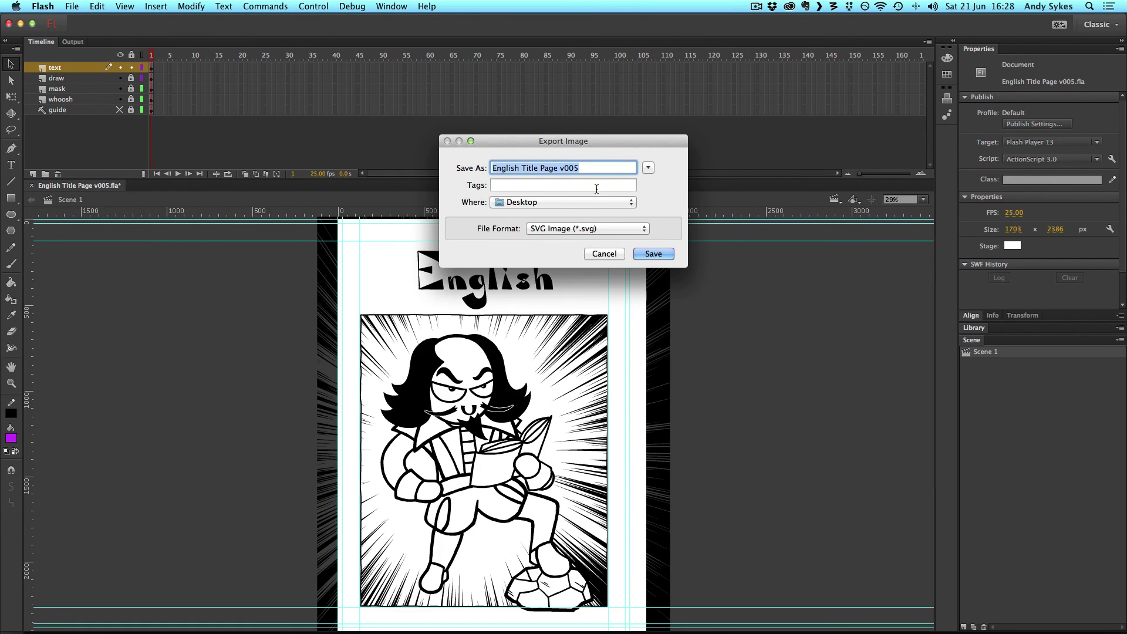
click(660, 256)
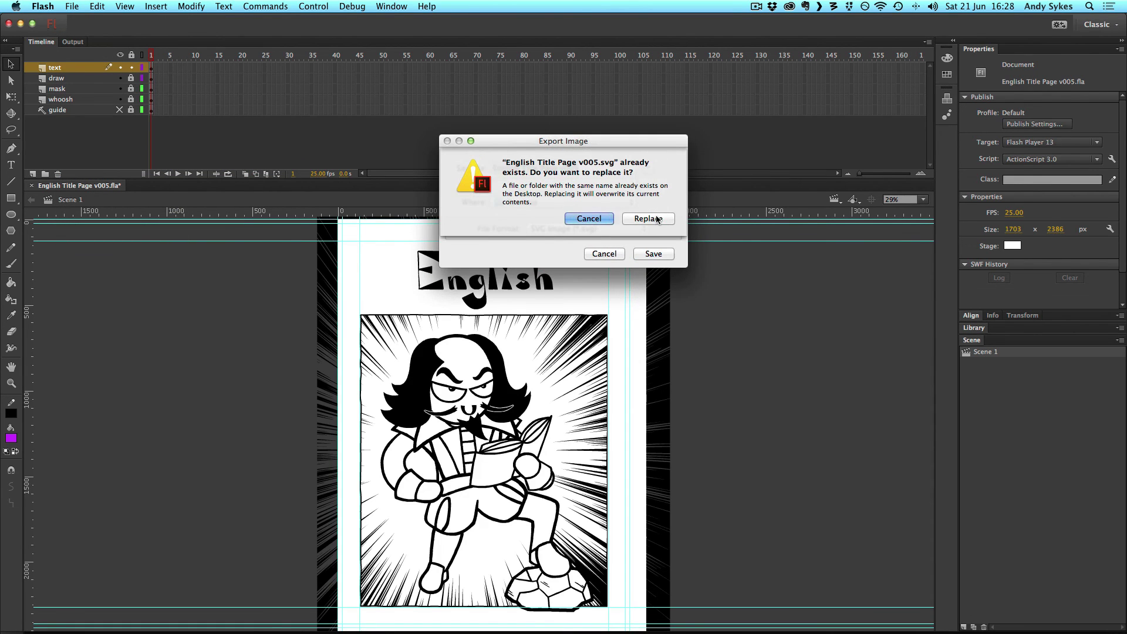
click(655, 218)
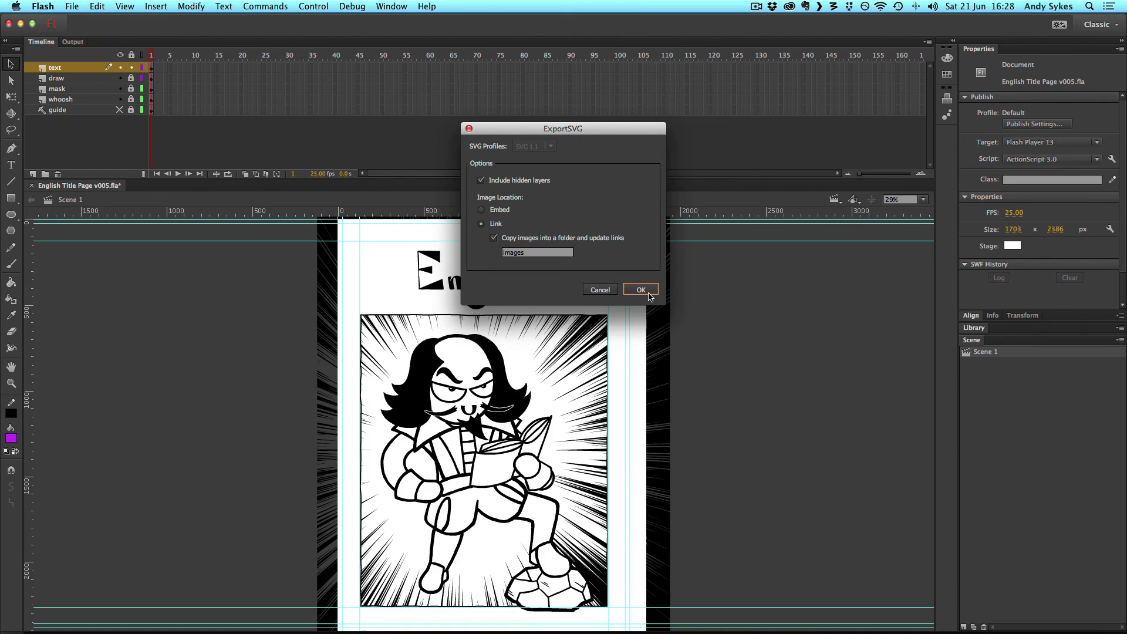
click(642, 289)
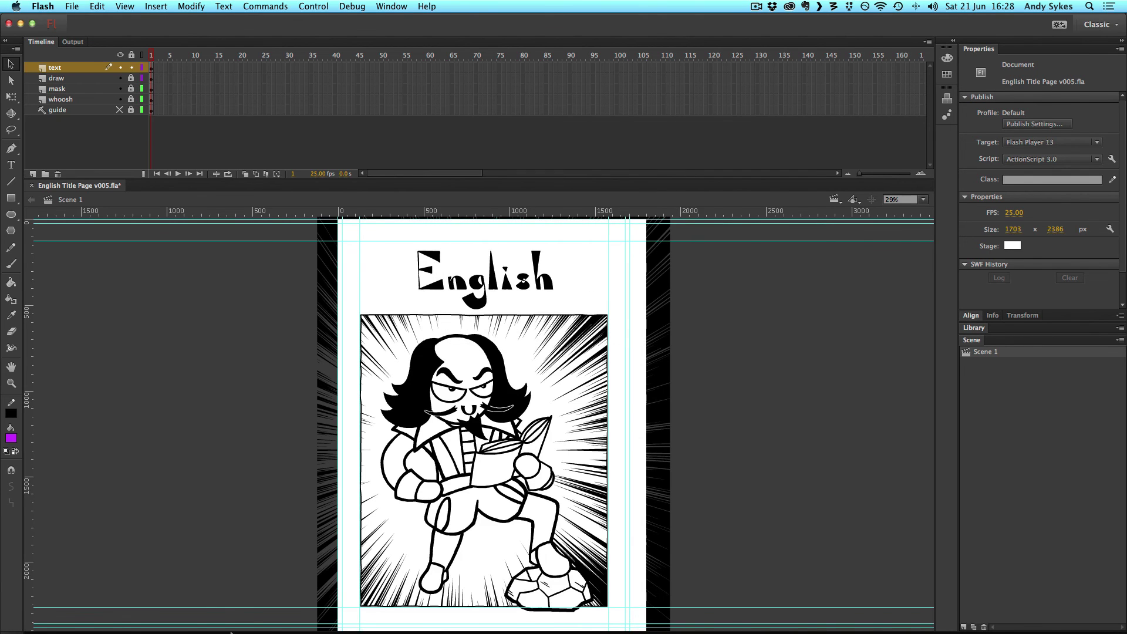
click(34, 617)
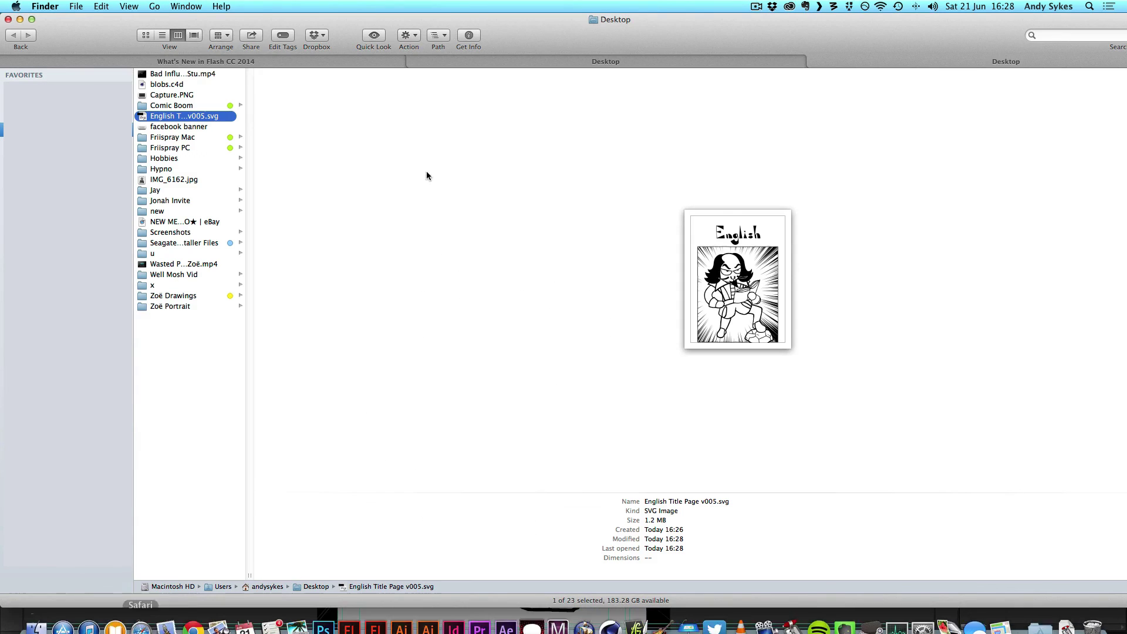
double_click(199, 121)
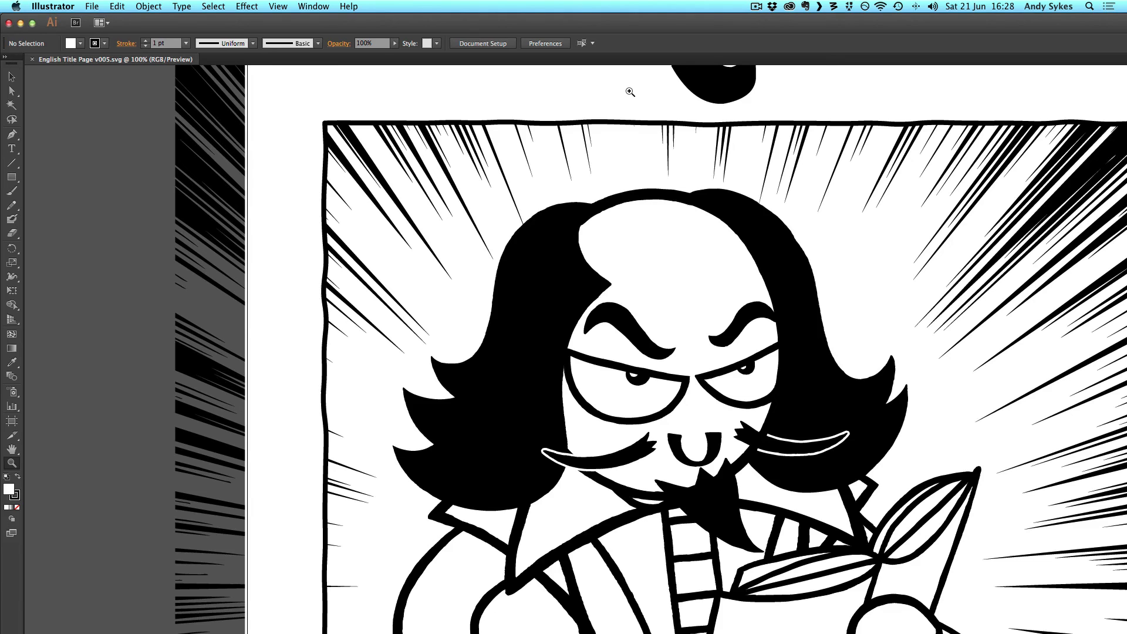
Step: Examine the edges of the English title lettering up close, then at reduced magnification
scroll(916, 197, up, 5)
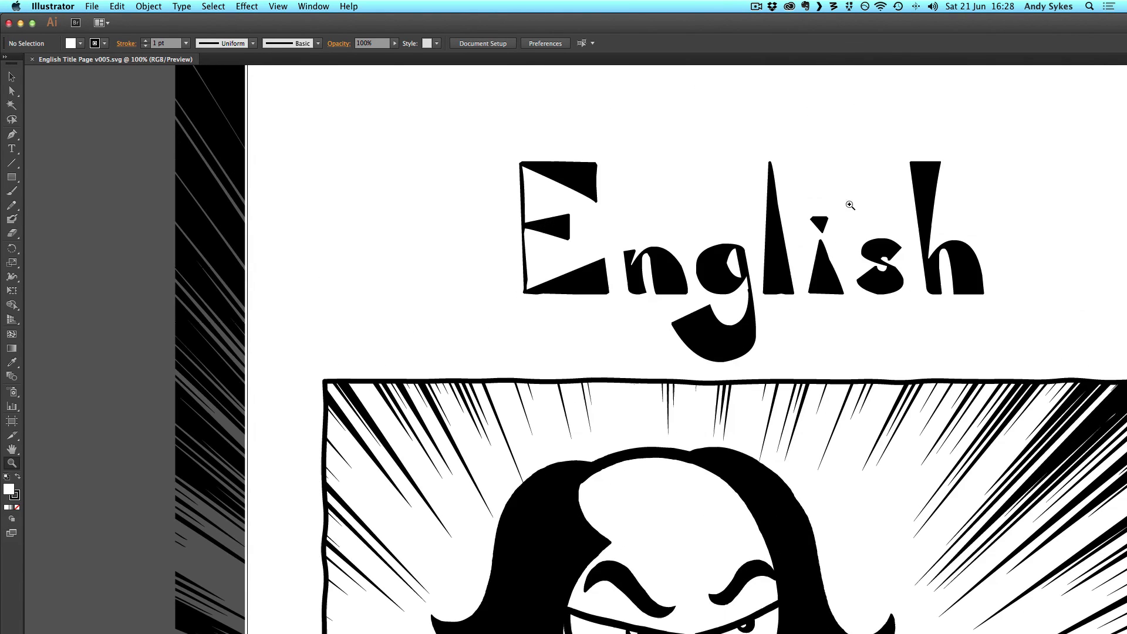
drag(693, 233, 788, 338)
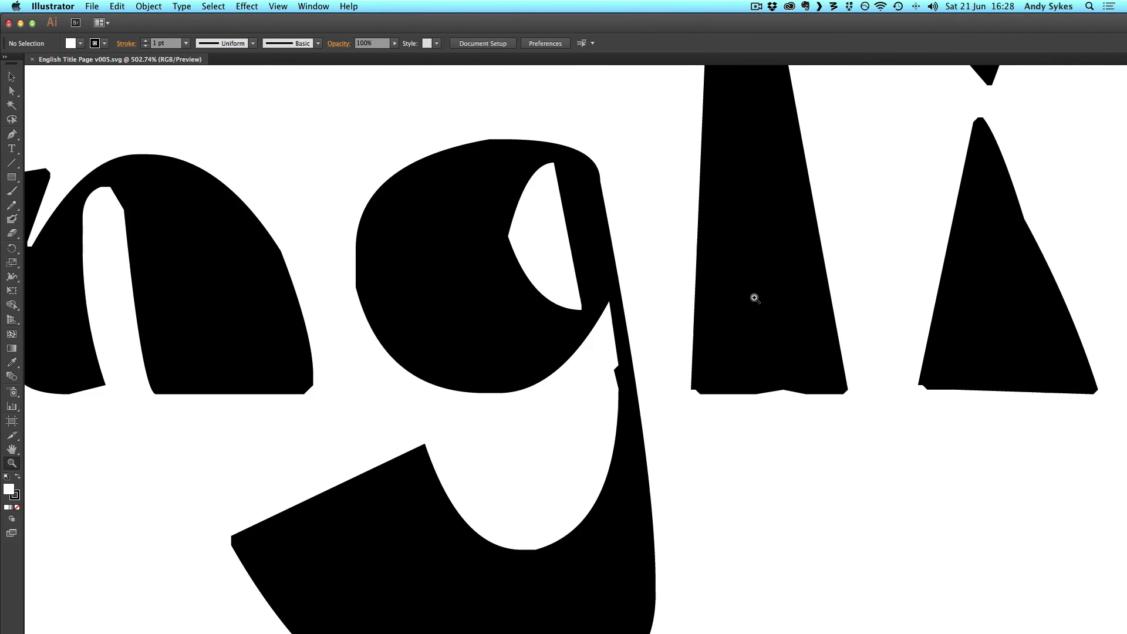
alt+click(757, 297)
alt+click(757, 297)
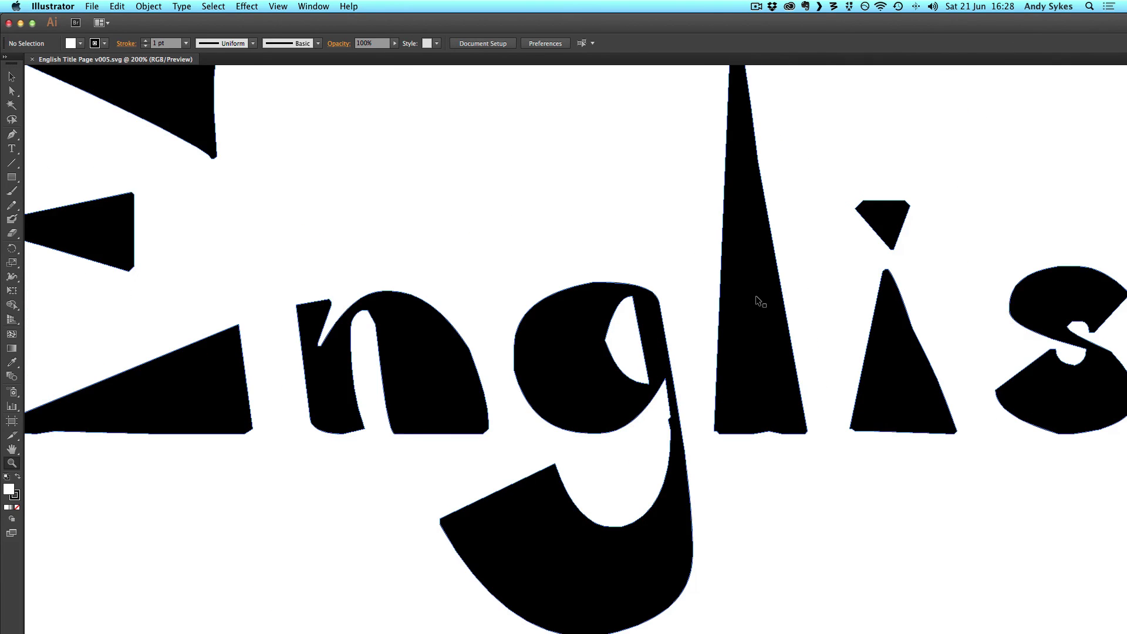
alt+click(757, 297)
alt+click(757, 297)
alt+click(757, 297)
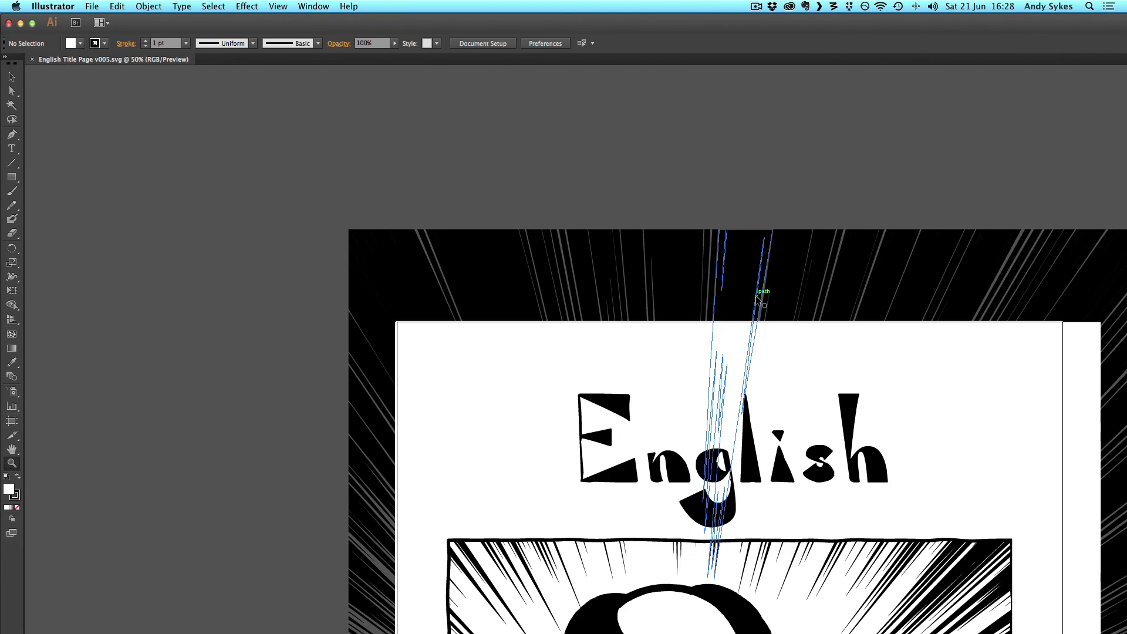
alt+click(757, 297)
Step: Check the whole page from the title down to the character's feet and the bottom border
scroll(632, 160, down, 10)
scroll(628, 152, right, 5)
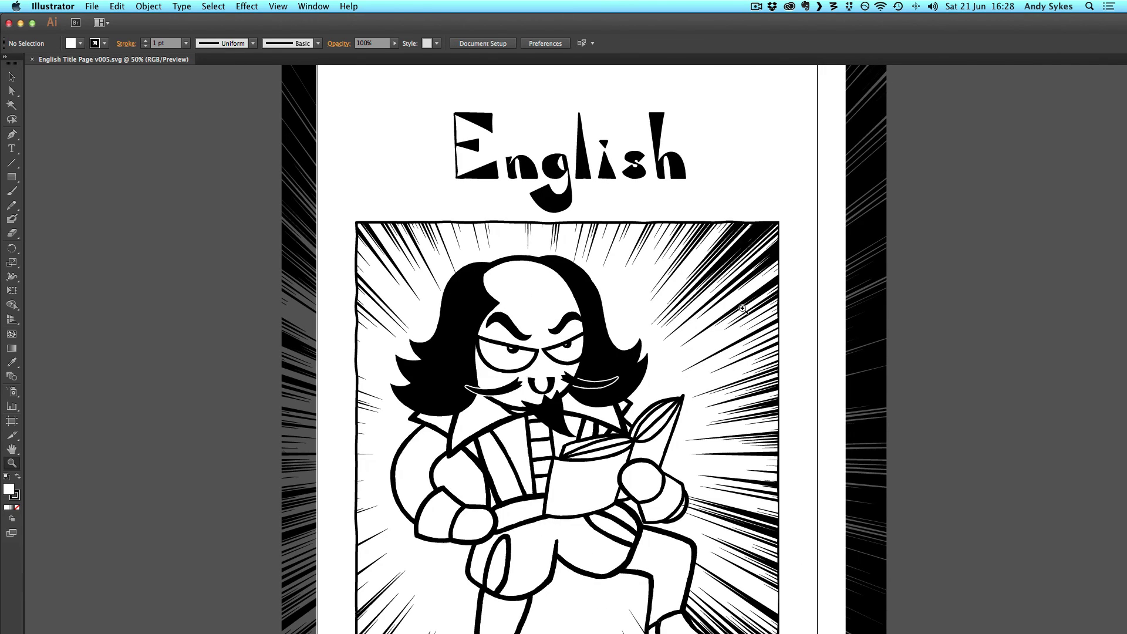
scroll(744, 309, down, 10)
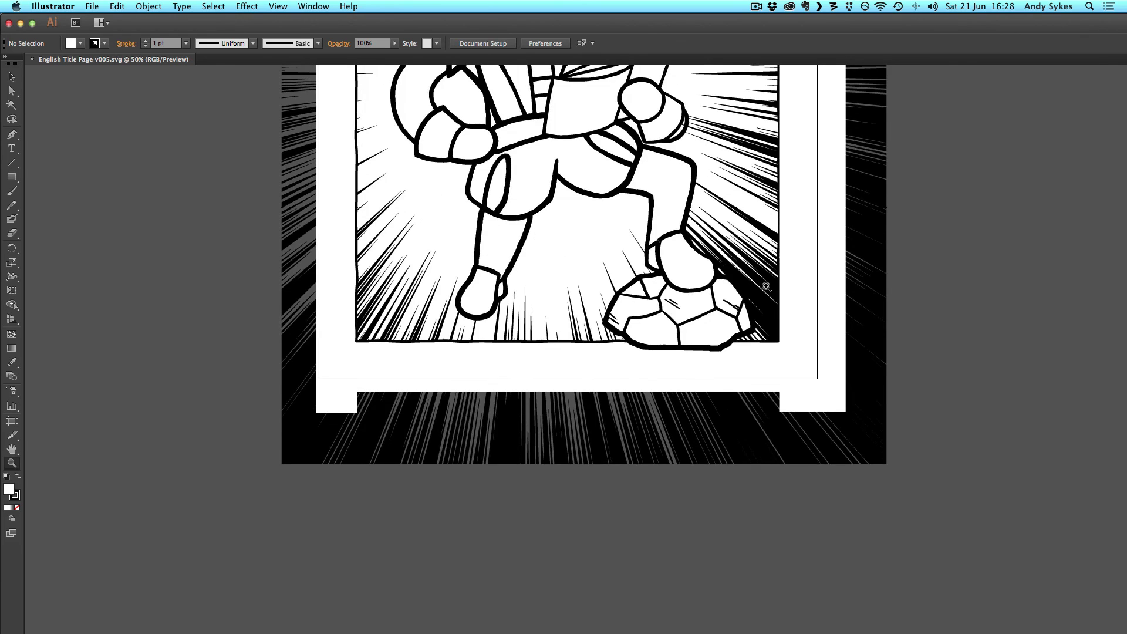
scroll(766, 286, up, 10)
scroll(514, 318, down, 1)
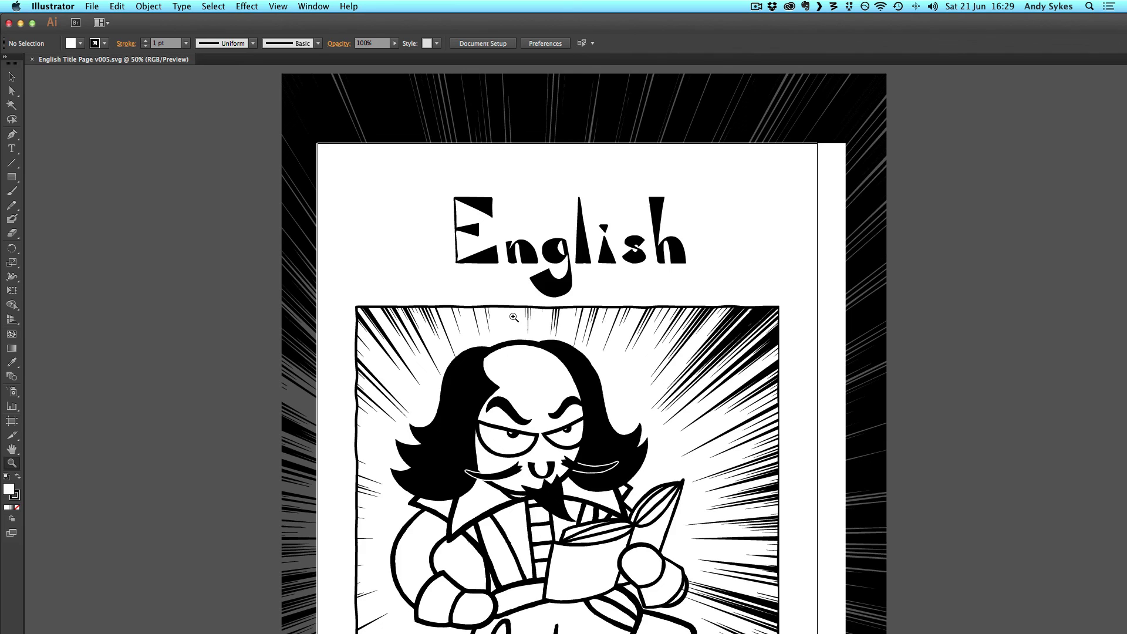
scroll(589, 302, down, 3)
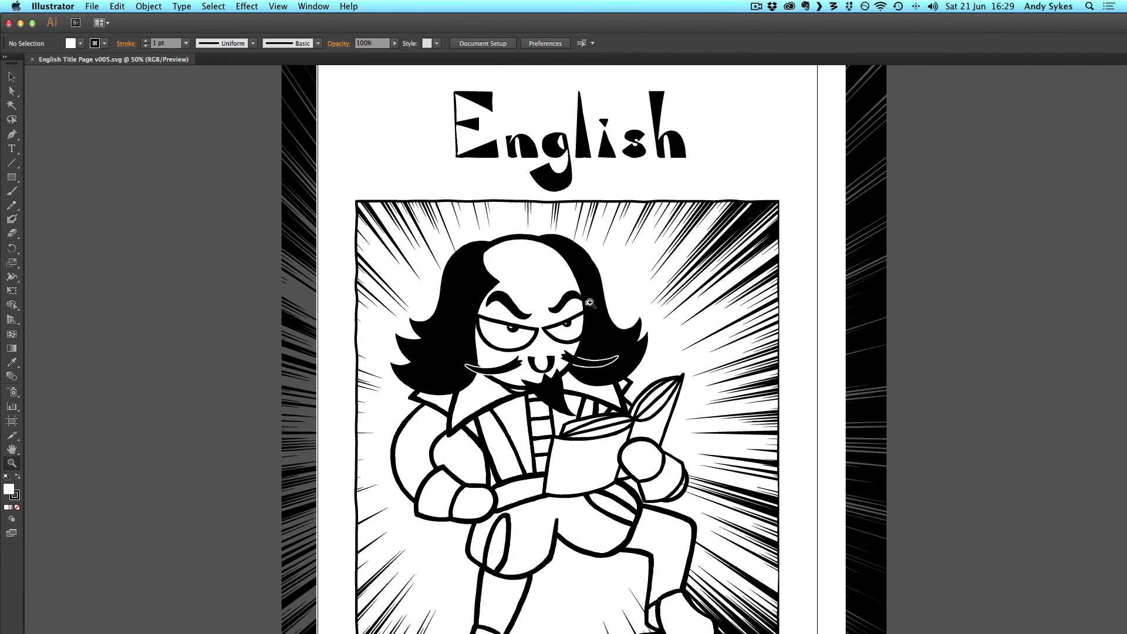
Step: Switch to Safari and return from the WebGL tutorial to the Flash Professional CC new features page
key(super+Tab)
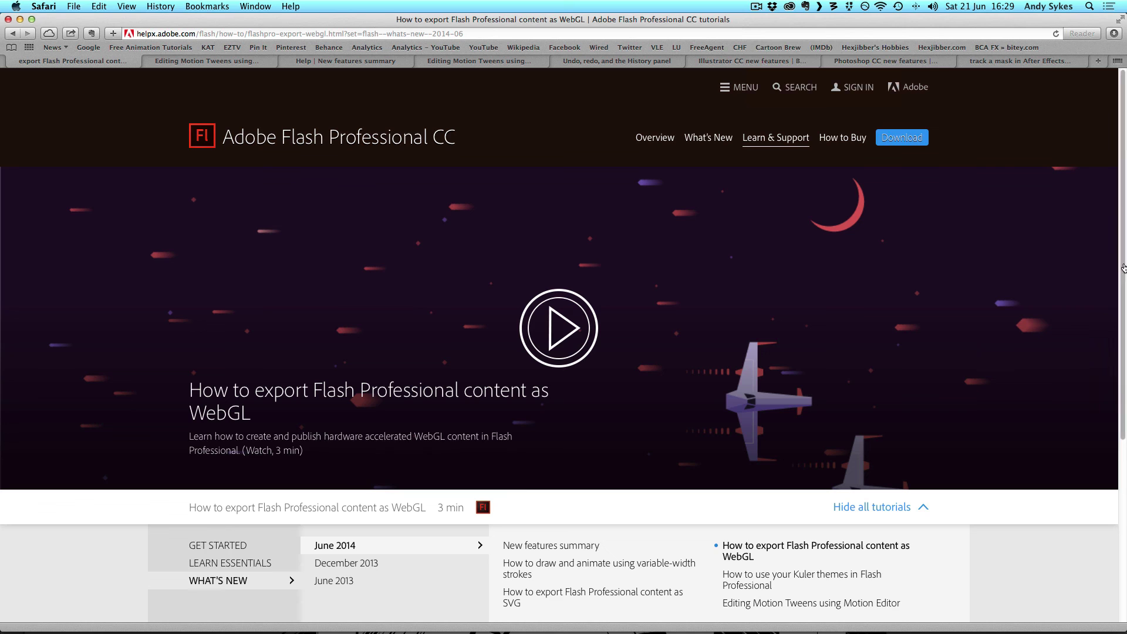
click(11, 35)
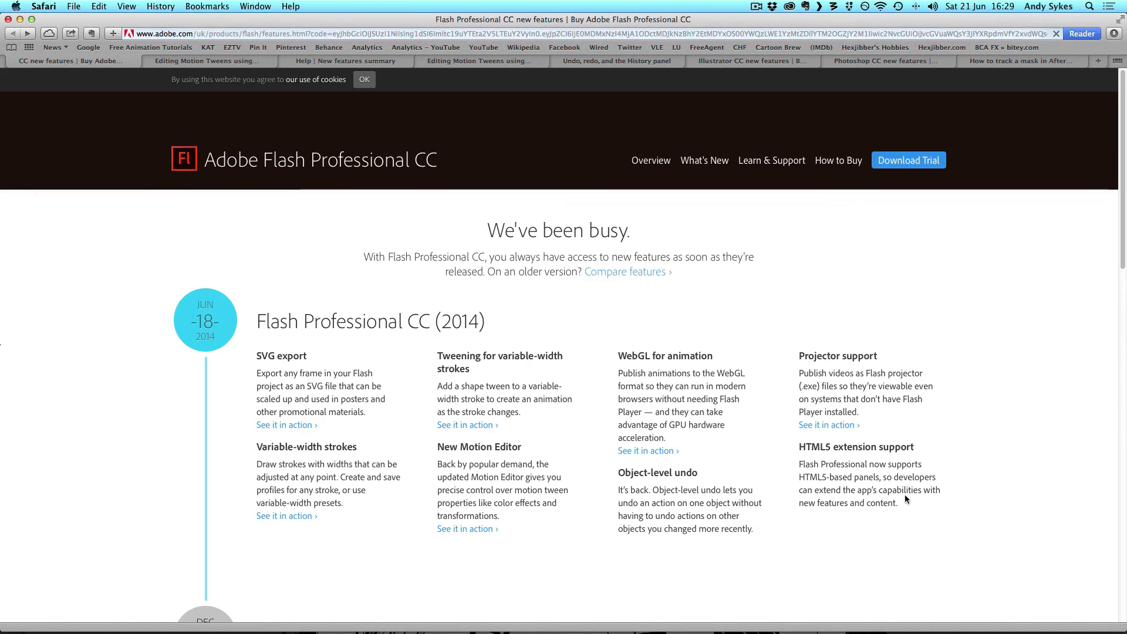